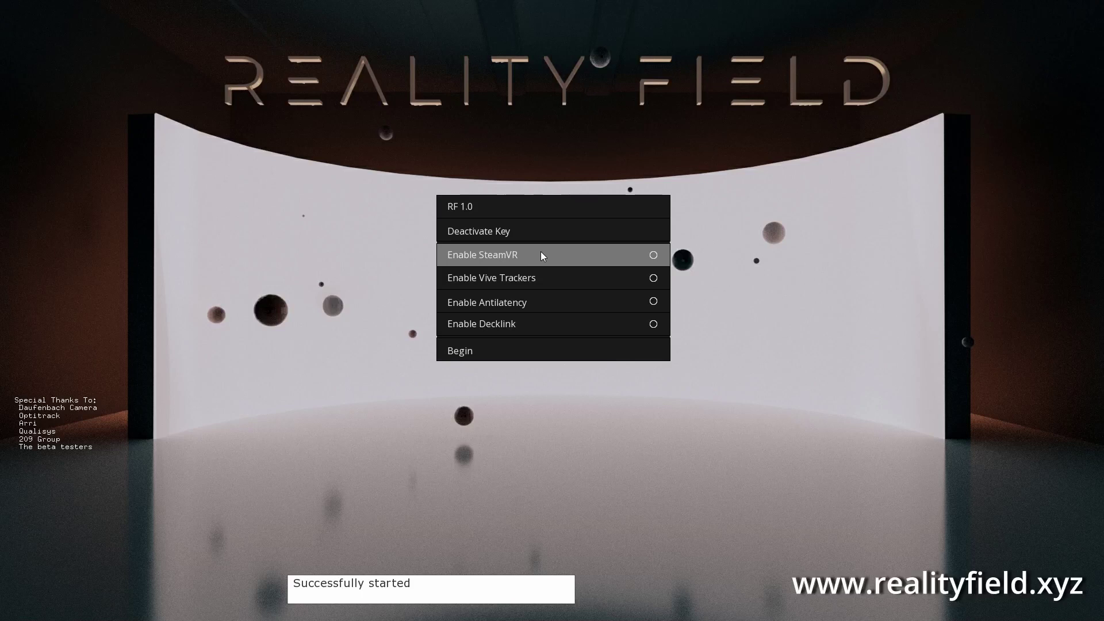
Toggle the Vive Trackers option in the launch settings and begin the tracking session
{"action": "left_click", "coordinate": [506, 273]}
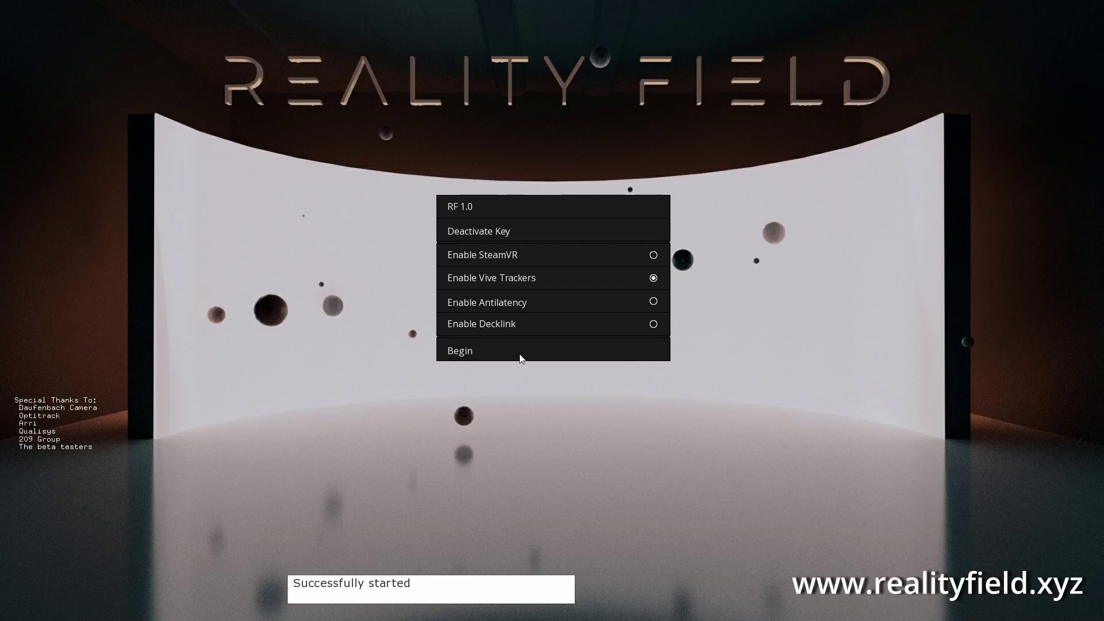
{"action": "left_click", "coordinate": [512, 277]}
{"action": "left_click", "coordinate": [483, 352]}
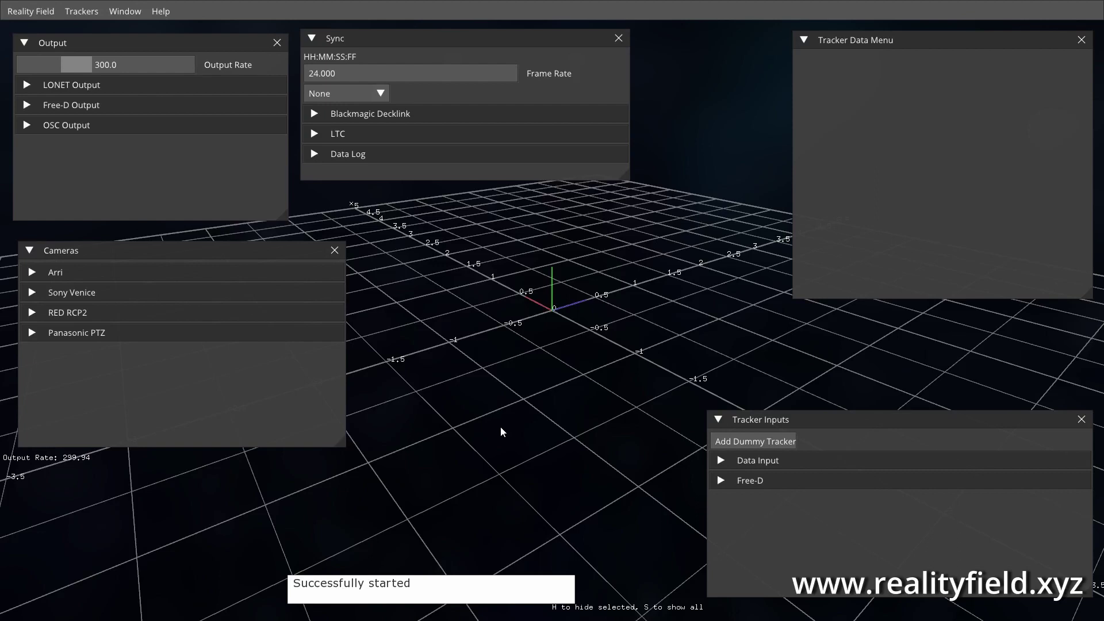
{"action": "left_click_drag", "start_coordinate": [495, 406], "coordinate": [513, 411]}
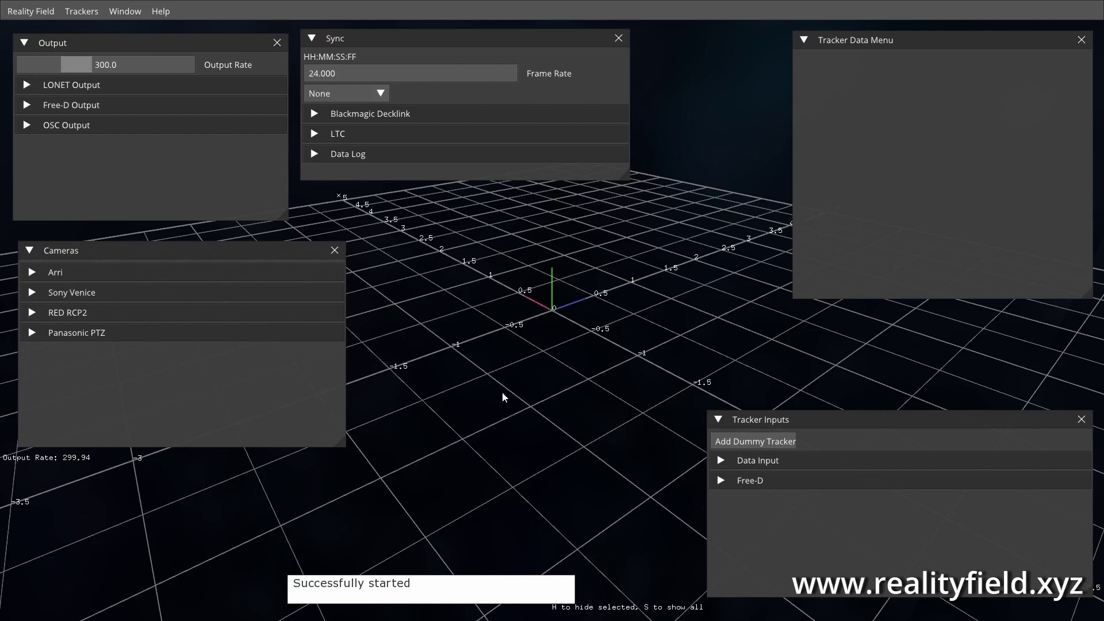
{"action": "left_click_drag", "start_coordinate": [515, 394], "coordinate": [571, 421]}
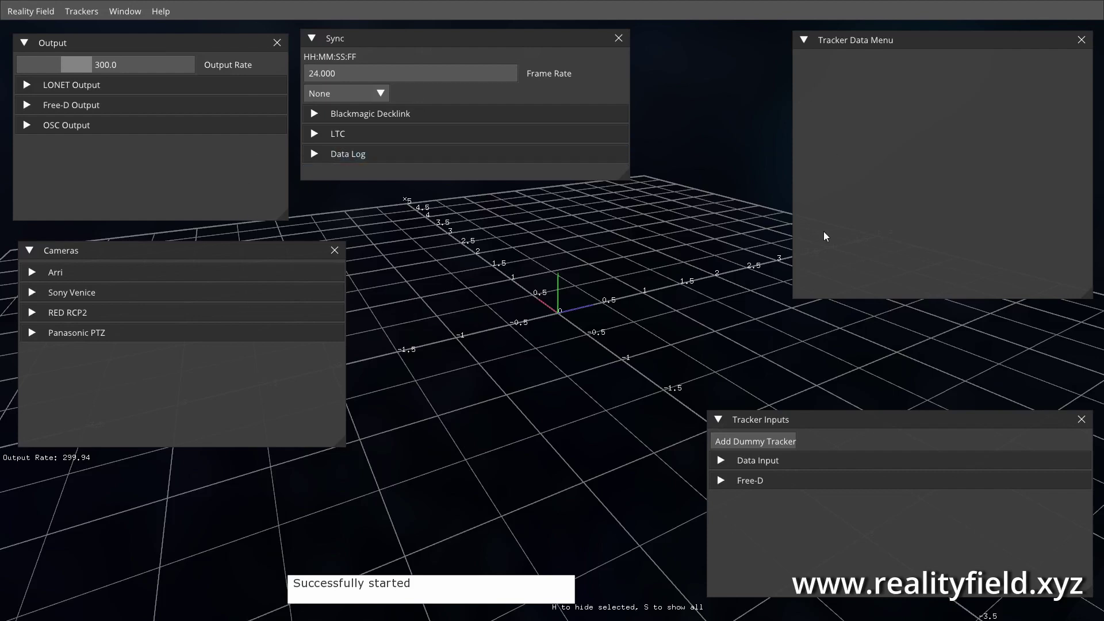
Nudge the Output window slightly upward and lower the output rate to 174.1
{"action": "left_click_drag", "start_coordinate": [74, 175], "coordinate": [75, 173]}
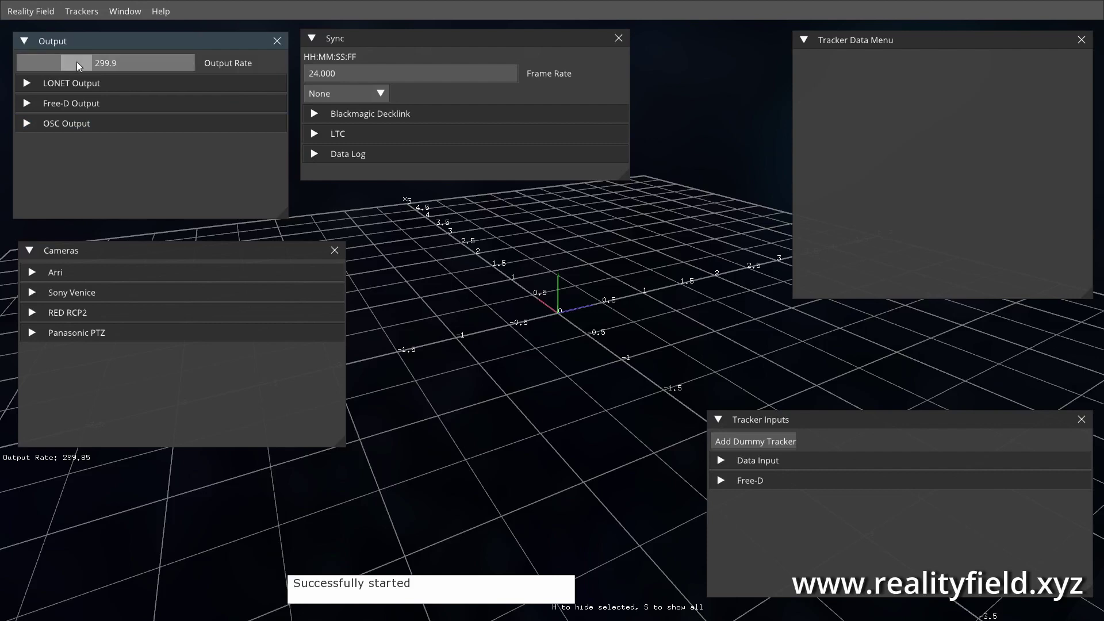
{"action": "mouse_move", "coordinate": [77, 61]}
{"action": "left_mouse_down"}
{"action": "mouse_move", "coordinate": [139, 64]}
{"action": "mouse_move", "coordinate": [56, 68]}
{"action": "mouse_move", "coordinate": [107, 67]}
{"action": "mouse_move", "coordinate": [81, 67]}
{"action": "mouse_move", "coordinate": [92, 75]}
{"action": "left_mouse_up"}
{"action": "left_click", "coordinate": [74, 71]}
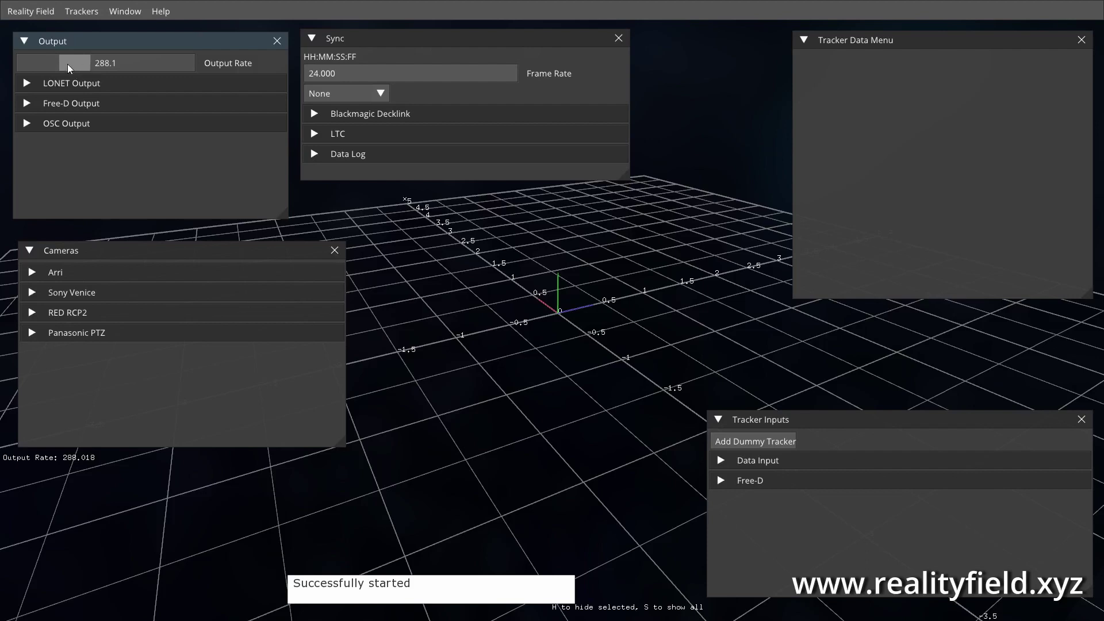
{"action": "left_click_drag", "start_coordinate": [68, 64], "coordinate": [261, 59]}
{"action": "left_click_drag", "start_coordinate": [174, 62], "coordinate": [58, 102]}
{"action": "left_click", "coordinate": [81, 123]}
{"action": "left_click", "coordinate": [63, 121]}
{"action": "left_click_drag", "start_coordinate": [537, 346], "coordinate": [668, 351]}
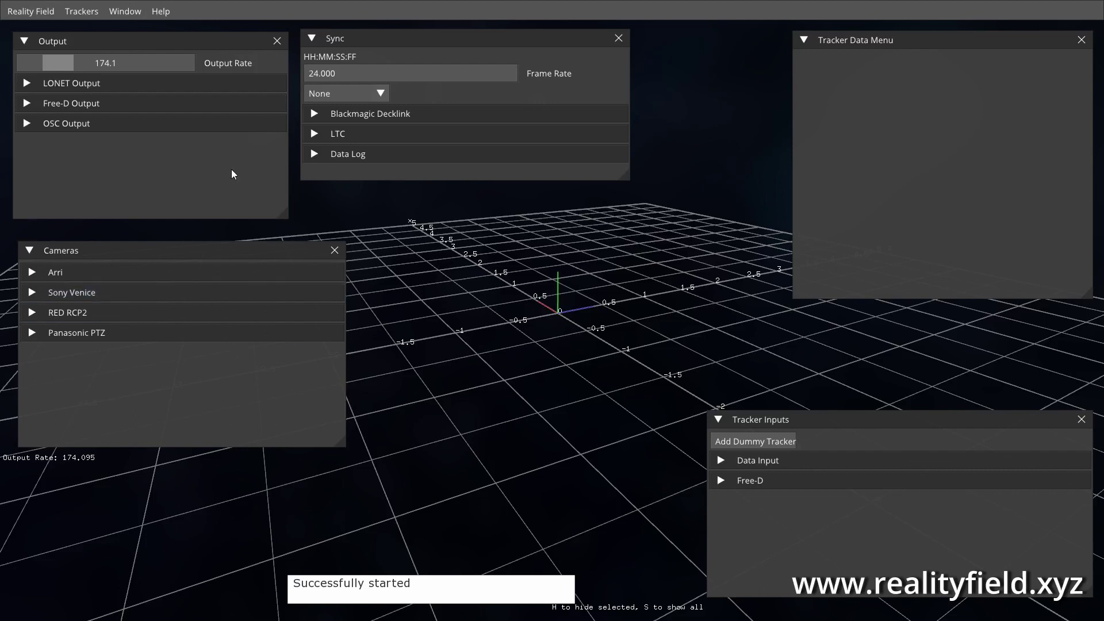
Examine the Free-D destination settings and the LONET output address
{"action": "left_click", "coordinate": [86, 104]}
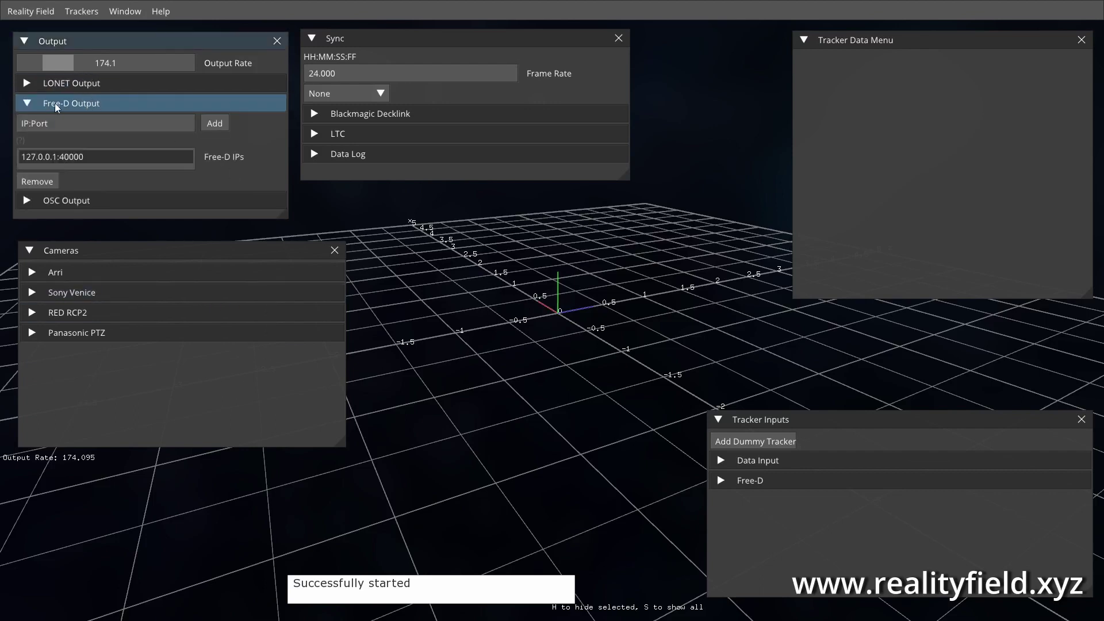
{"action": "left_click", "coordinate": [94, 102]}
{"action": "left_click", "coordinate": [67, 83]}
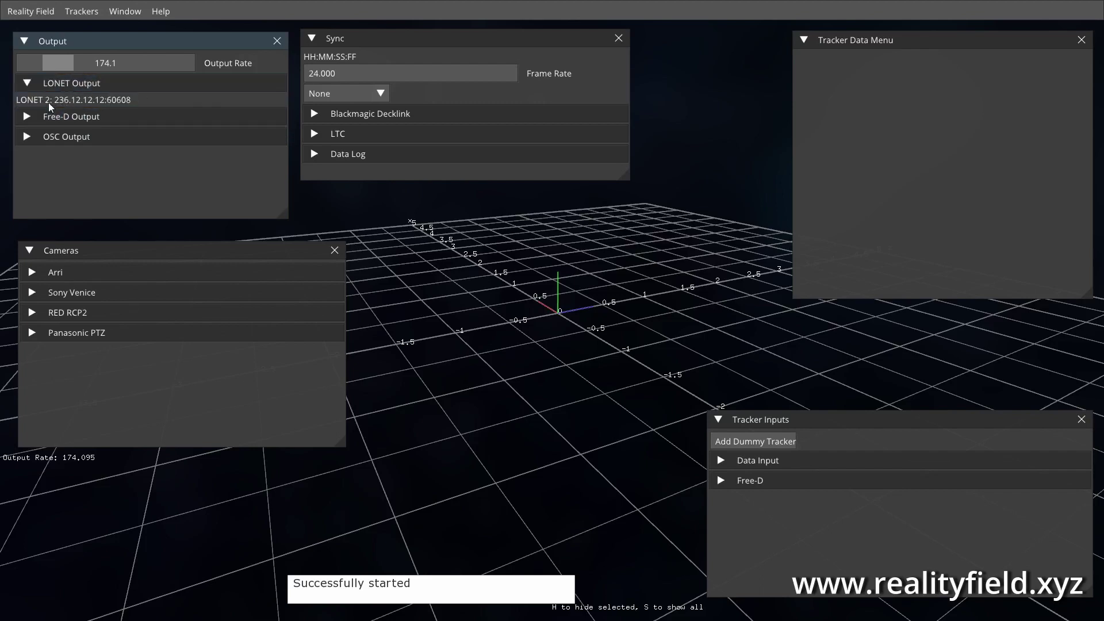
{"action": "left_click", "coordinate": [129, 83]}
Add the Free-D output destination 192.168.0.127:1400 and remove the 127.0.0.1:40000 entry
{"action": "left_click", "coordinate": [77, 103]}
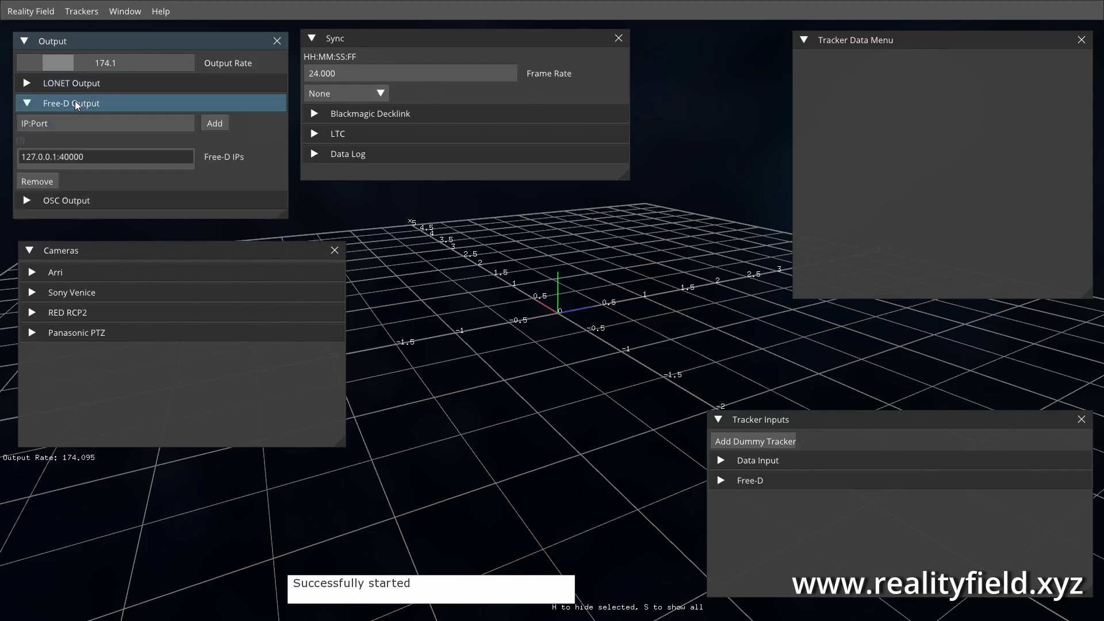
{"action": "mouse_move", "coordinate": [286, 220]}
{"action": "left_mouse_down"}
{"action": "mouse_move", "coordinate": [285, 241]}
{"action": "mouse_move", "coordinate": [287, 230]}
{"action": "left_mouse_up"}
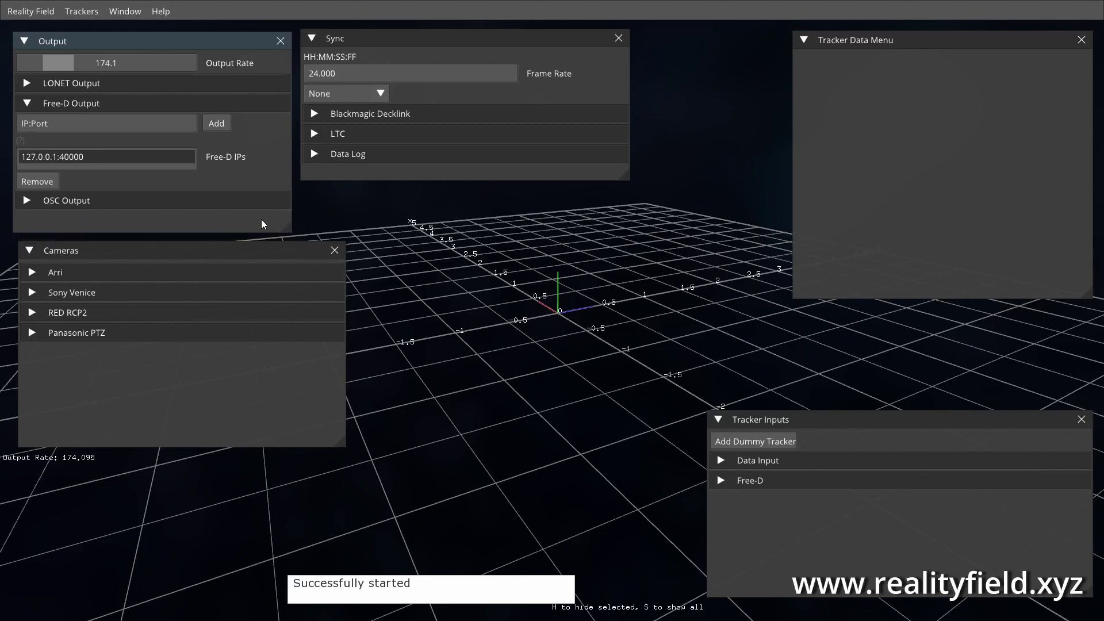
{"action": "left_click", "coordinate": [118, 129]}
{"action": "type", "text": "192.168.0.127:1400"}
{"action": "left_click", "coordinate": [216, 122]}
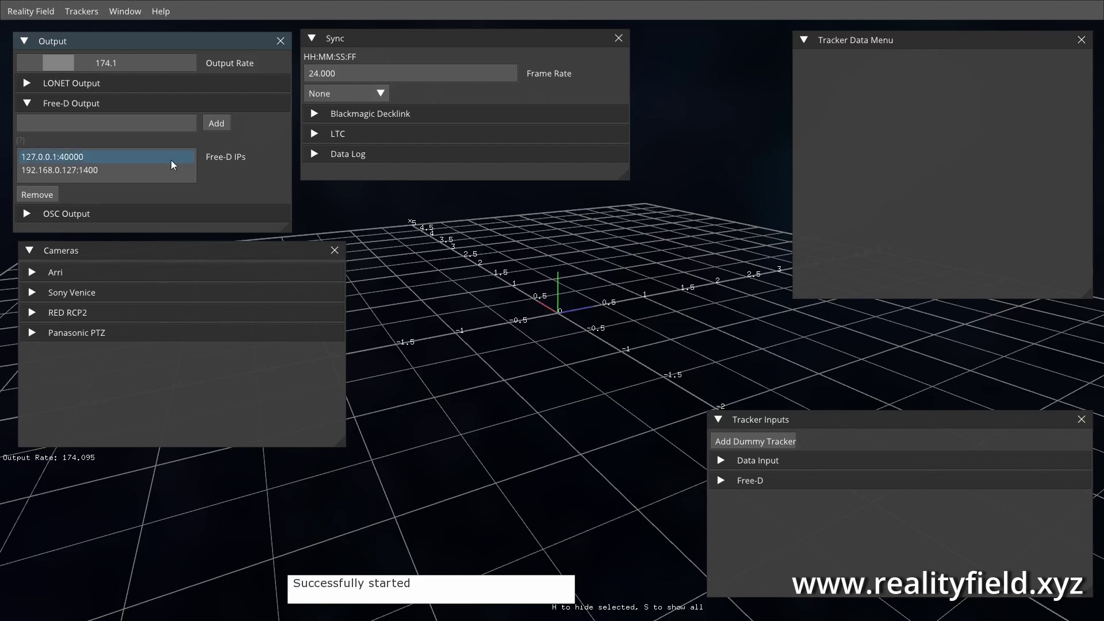
{"action": "left_click", "coordinate": [48, 194]}
Read the Free-D ID hint and the OSC output message format, and review the Free-D destination list
{"action": "mouse_move", "coordinate": [23, 143]}
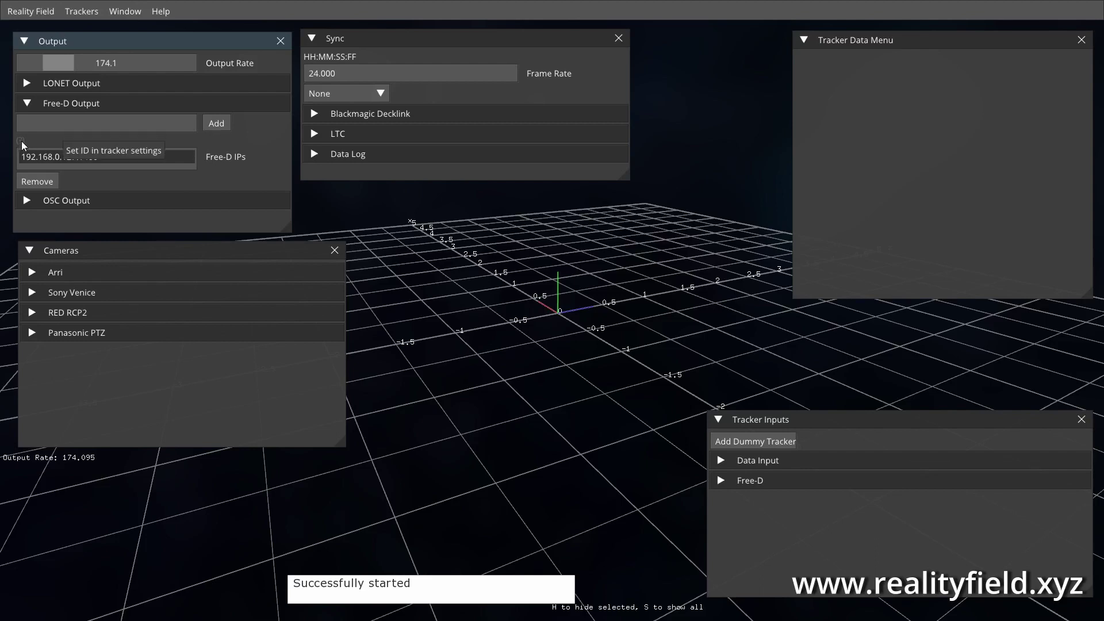
{"action": "left_click", "coordinate": [57, 104]}
{"action": "left_click", "coordinate": [73, 123]}
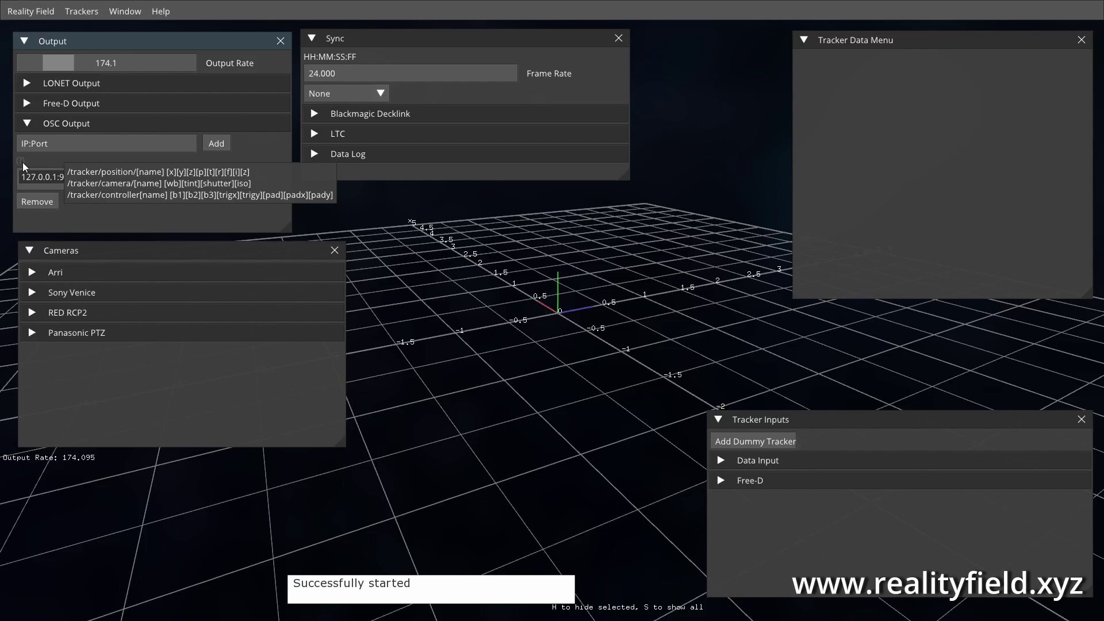
{"action": "left_click", "coordinate": [48, 122]}
{"action": "left_click", "coordinate": [92, 100]}
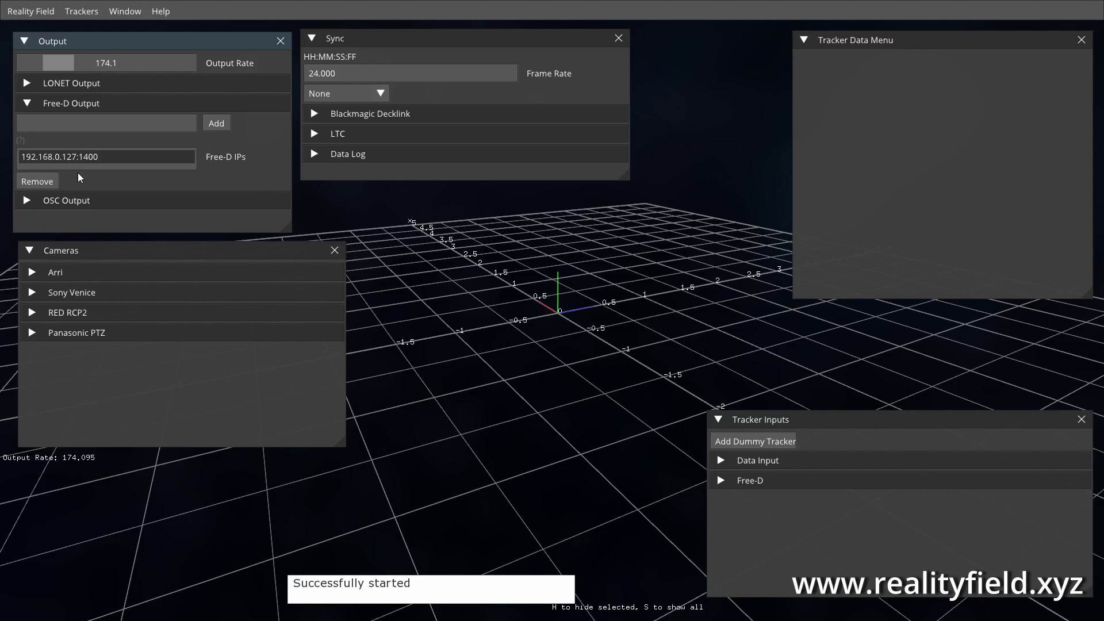
{"action": "left_click", "coordinate": [107, 156]}
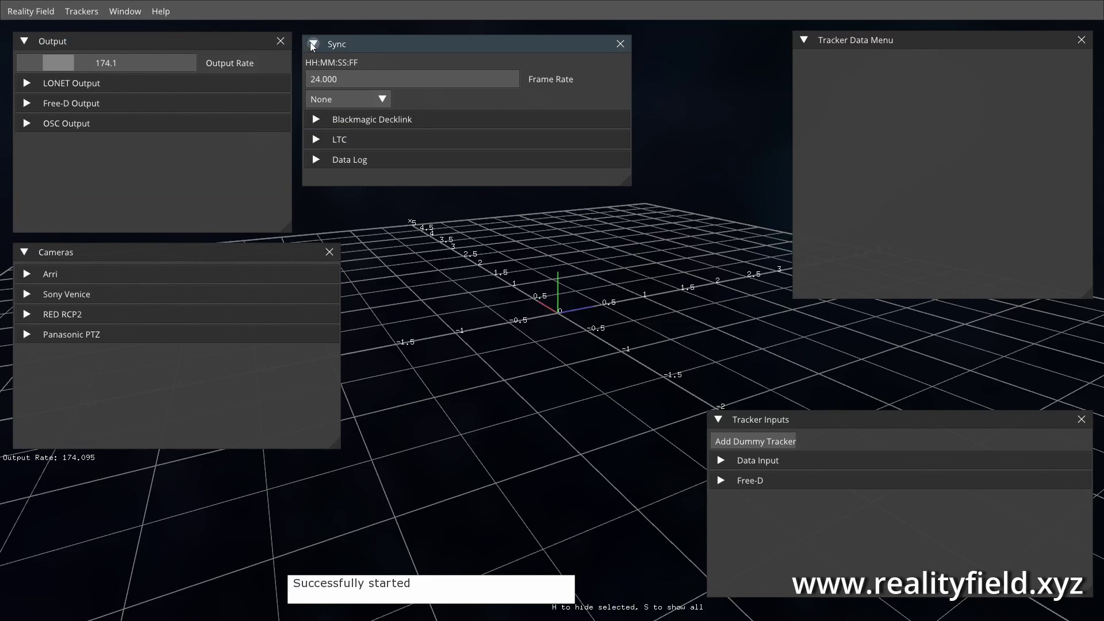
Set the sync frame rate to 30 and look through the available sync sources
{"action": "mouse_move", "coordinate": [393, 45]}
{"action": "left_mouse_down"}
{"action": "mouse_move", "coordinate": [400, 49]}
{"action": "mouse_move", "coordinate": [393, 41]}
{"action": "left_mouse_up"}
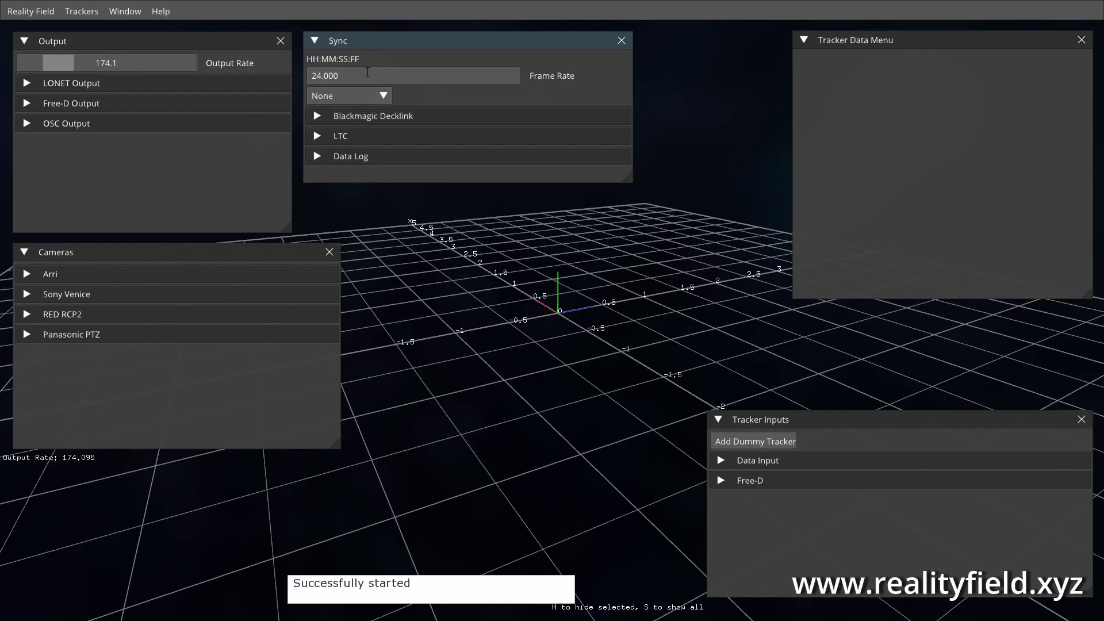
{"action": "left_click", "coordinate": [394, 80]}
{"action": "type", "text": "30"}
{"action": "left_click", "coordinate": [369, 96]}
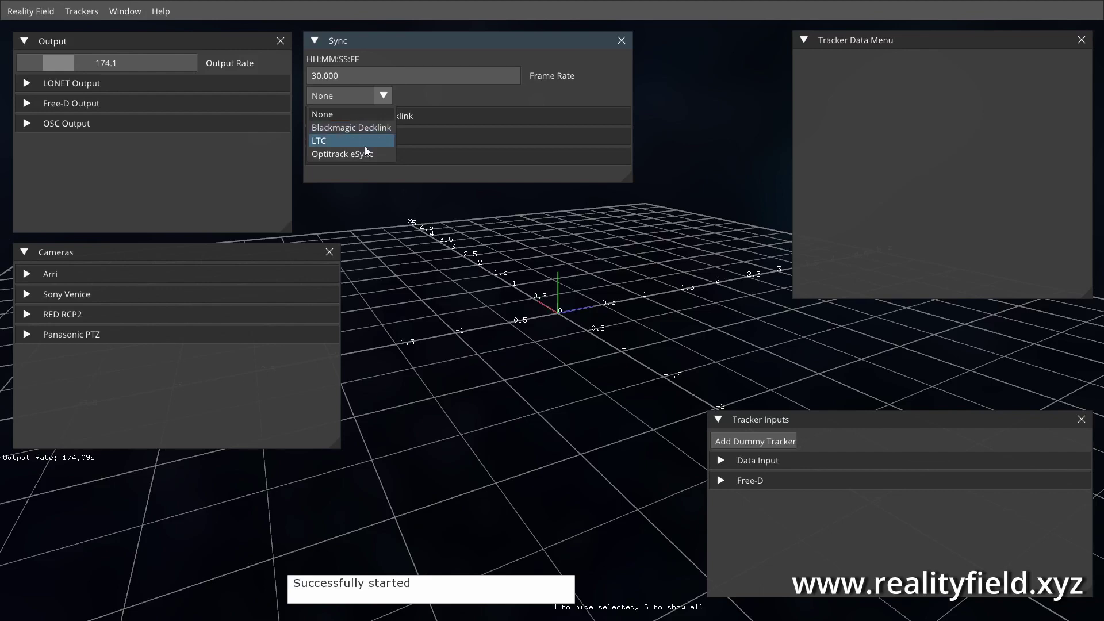
{"action": "left_click", "coordinate": [437, 103]}
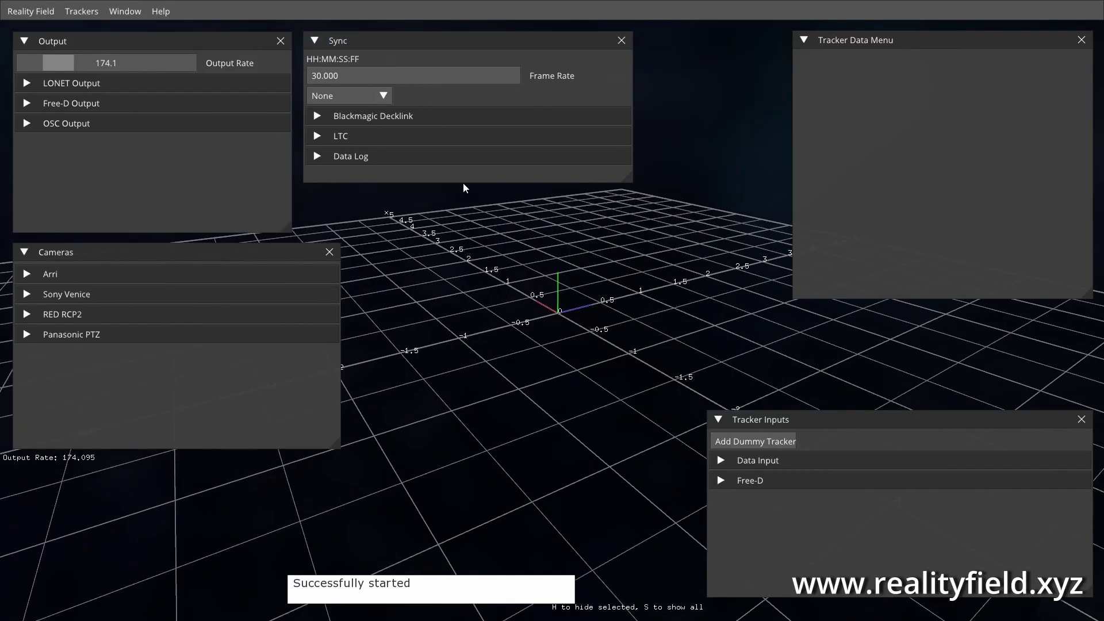
Inspect the Blackmagic Decklink device choices and the LTC audio input choices in the sync settings
{"action": "left_click", "coordinate": [402, 119]}
{"action": "left_click", "coordinate": [360, 135]}
{"action": "left_click", "coordinate": [448, 136]}
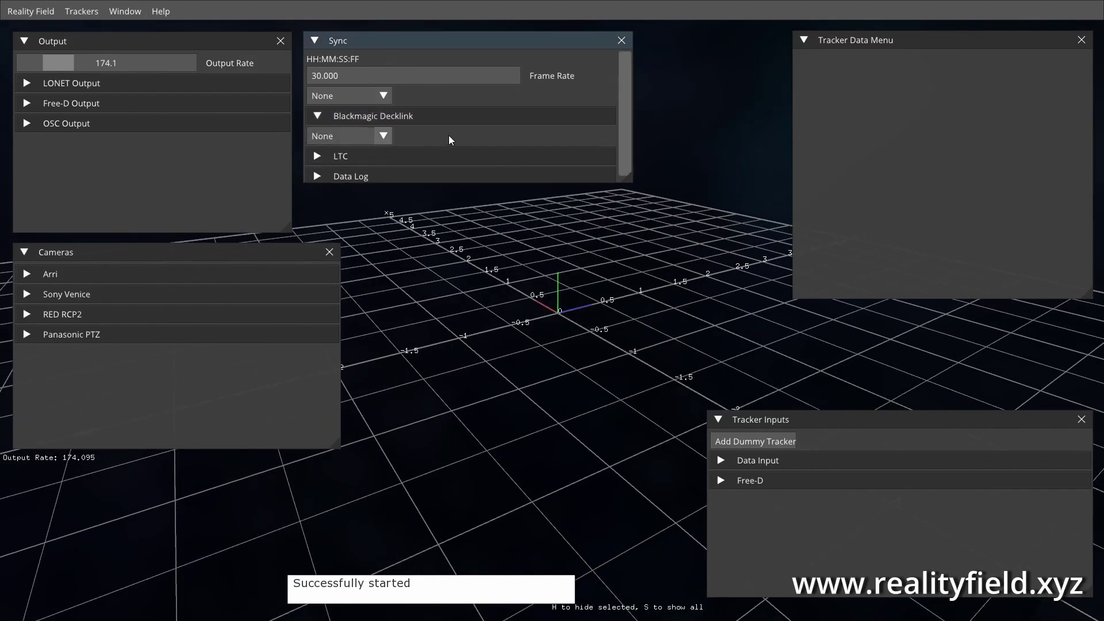
{"action": "left_click", "coordinate": [355, 136]}
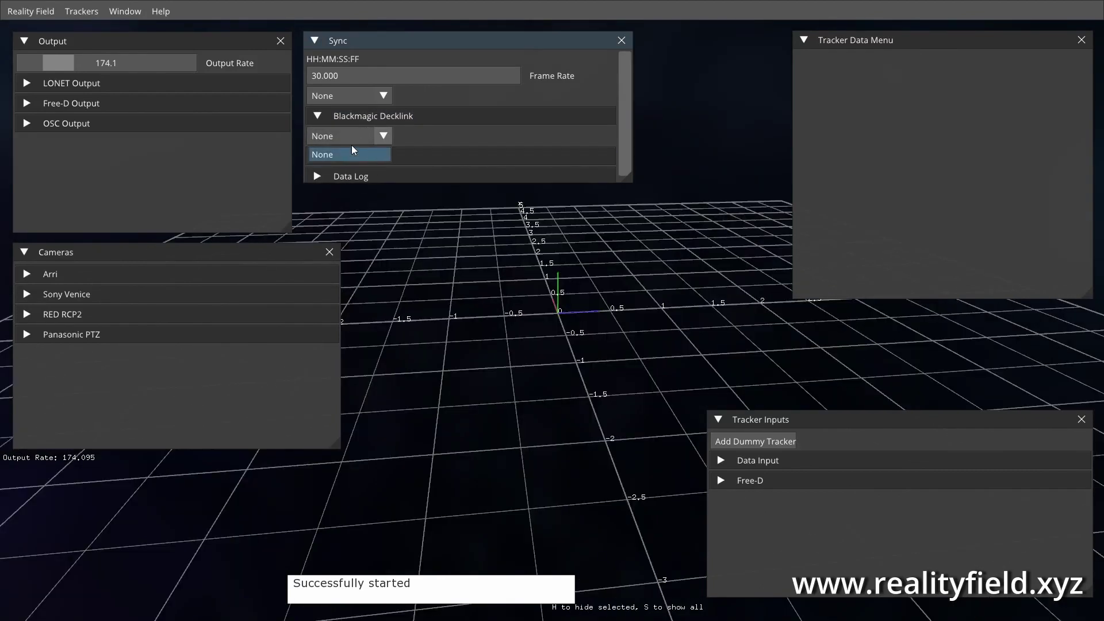
{"action": "left_click", "coordinate": [409, 116]}
{"action": "left_click", "coordinate": [352, 113]}
{"action": "left_click", "coordinate": [360, 135]}
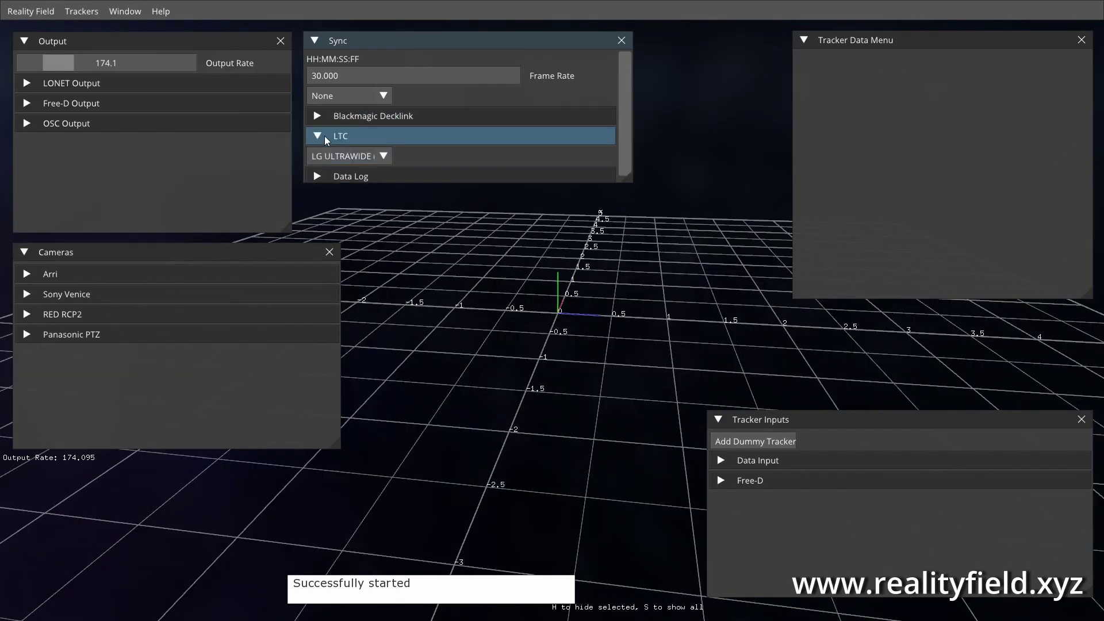
{"action": "left_click", "coordinate": [358, 157]}
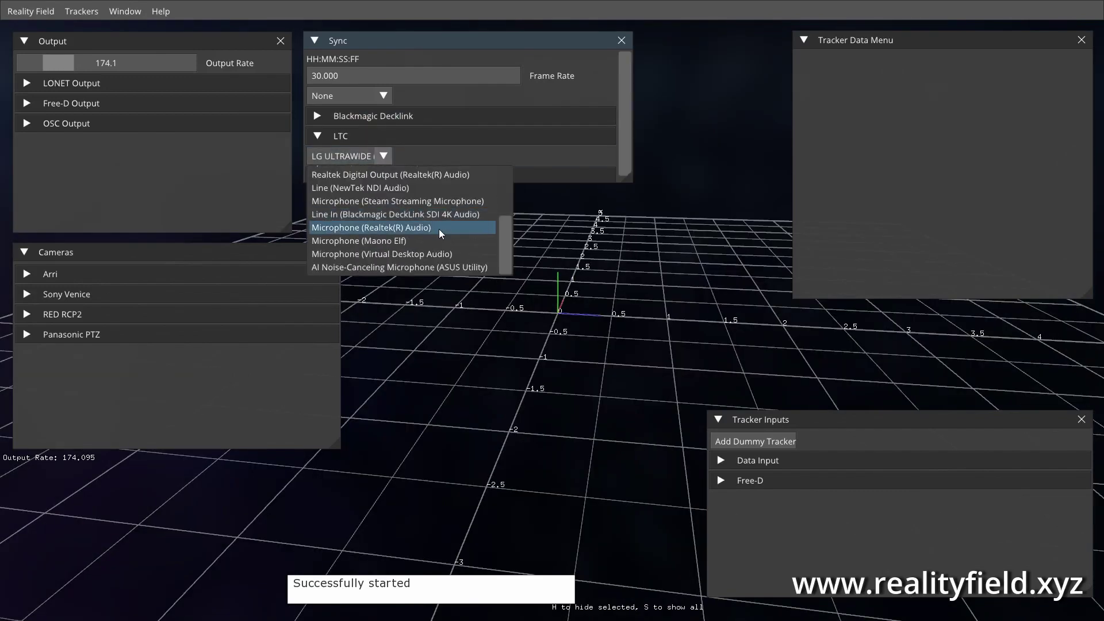
{"action": "left_click", "coordinate": [442, 242]}
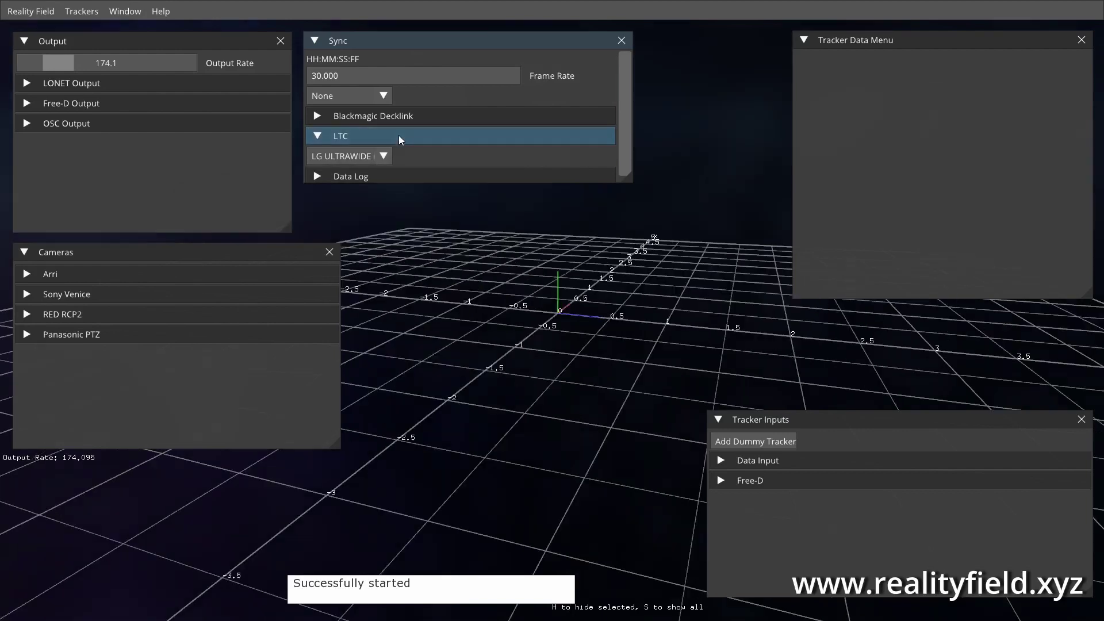
{"action": "left_click", "coordinate": [399, 136]}
{"action": "left_click", "coordinate": [376, 157]}
Set the sync source to Optitrack eSync
{"action": "left_click", "coordinate": [368, 97]}
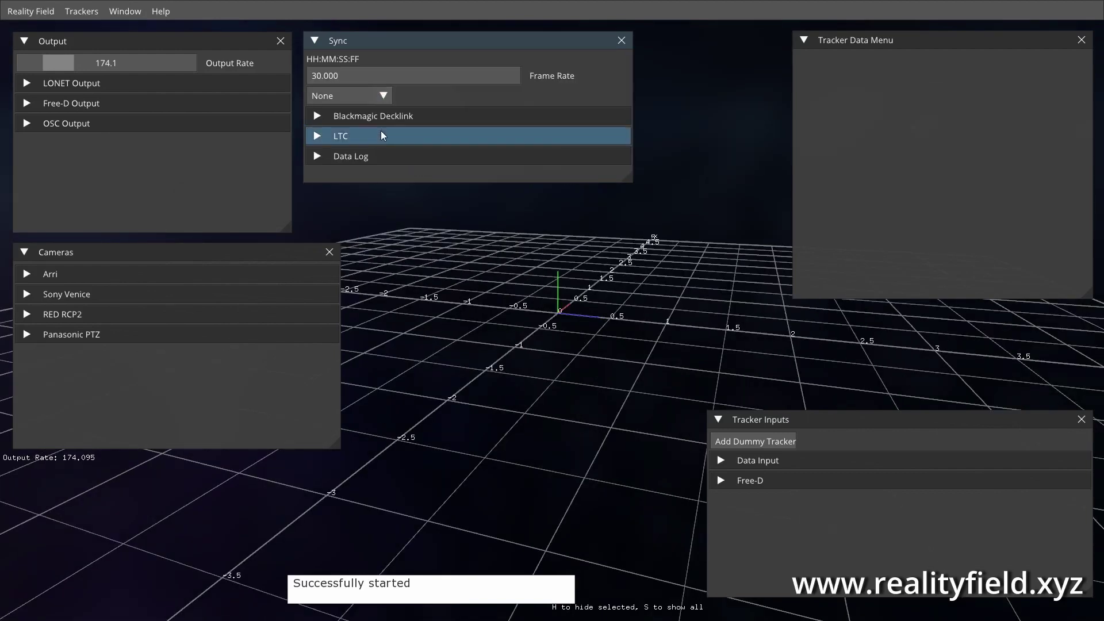
{"action": "left_click", "coordinate": [353, 95]}
{"action": "left_click", "coordinate": [353, 154]}
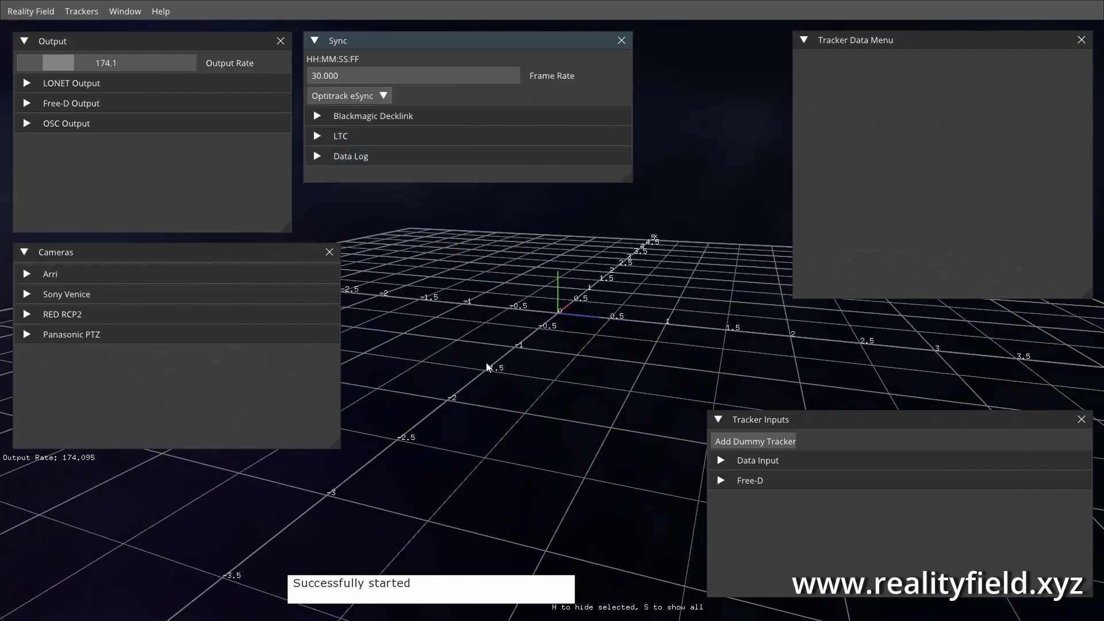
{"action": "left_click_drag", "start_coordinate": [486, 362], "coordinate": [535, 385]}
Expand the tracker data input settings and examine the Optitrack server choices
{"action": "left_click", "coordinate": [747, 460]}
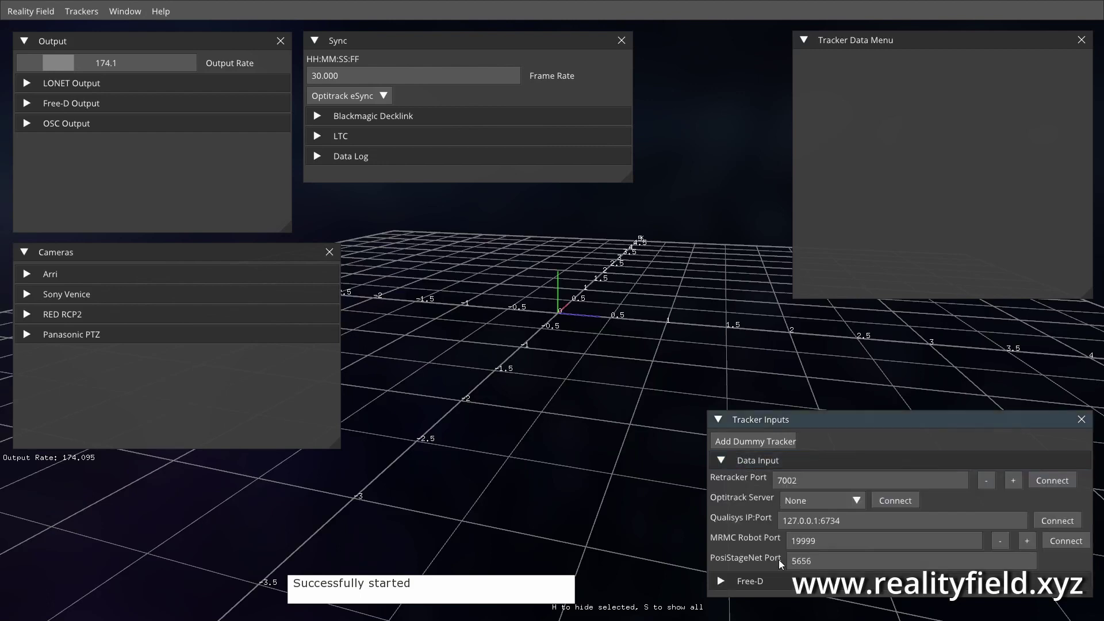
{"action": "left_click", "coordinate": [813, 499]}
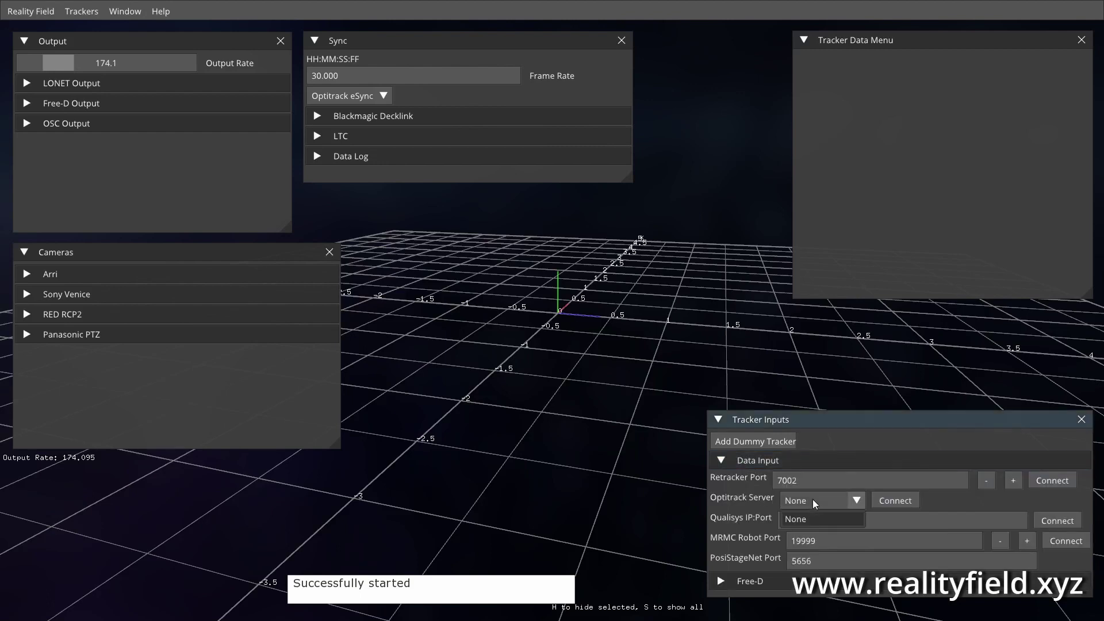
{"action": "left_click", "coordinate": [652, 499]}
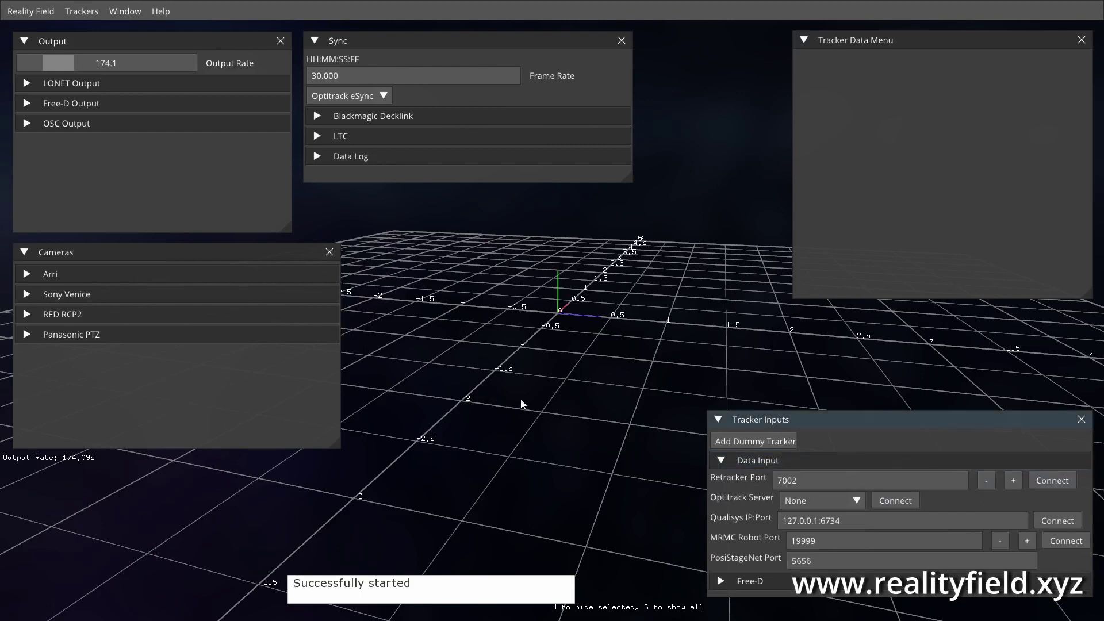
{"action": "left_click_drag", "start_coordinate": [522, 404], "coordinate": [538, 422]}
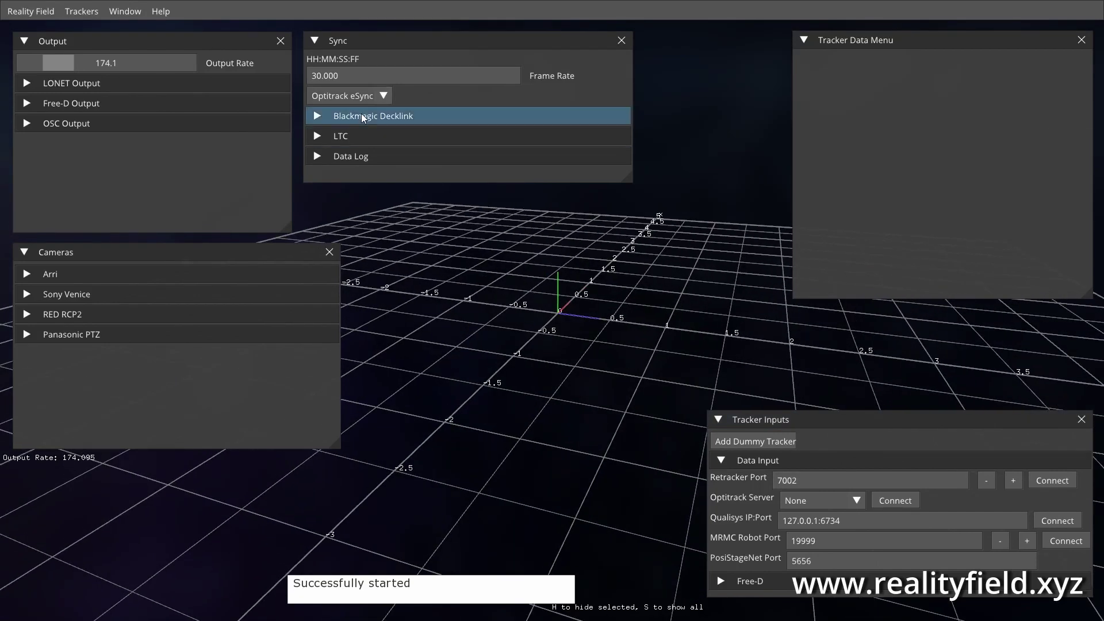
{"action": "left_click_drag", "start_coordinate": [552, 345], "coordinate": [594, 383]}
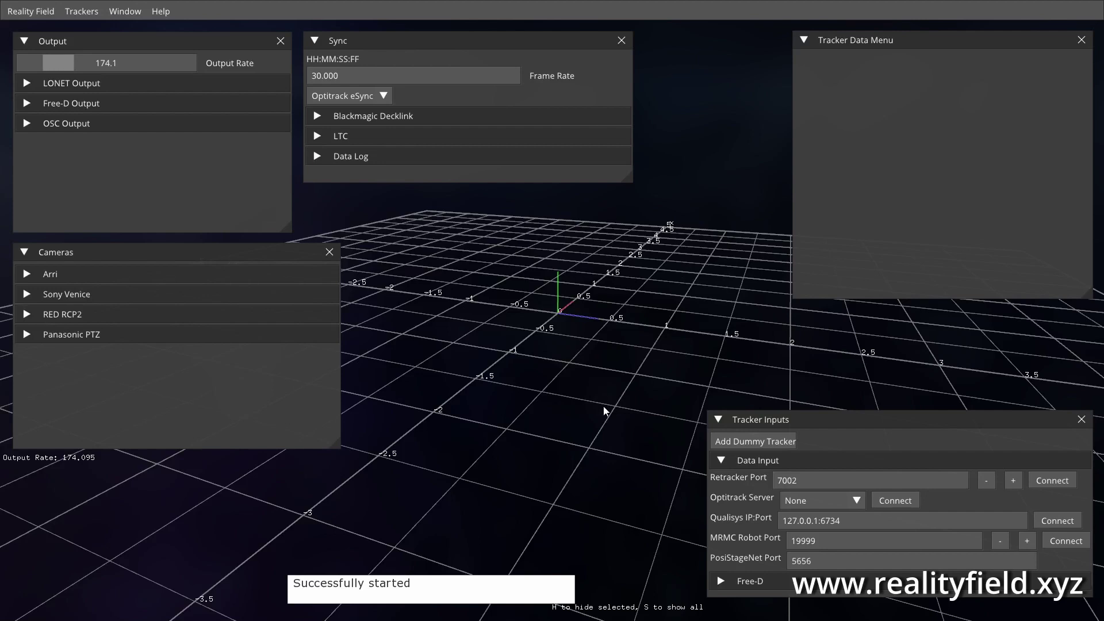
{"action": "left_click_drag", "start_coordinate": [603, 405], "coordinate": [617, 501]}
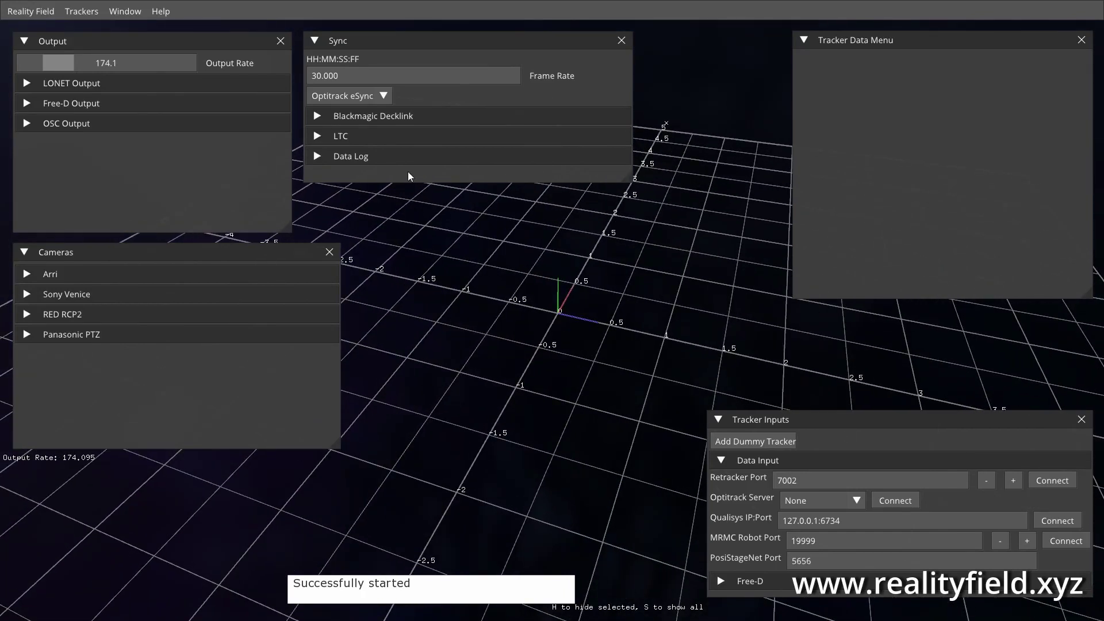
Review the Data Log file location and recording options, and check the LONET output address
{"action": "left_click", "coordinate": [399, 156]}
{"action": "scroll", "coordinate": [457, 152], "scroll_direction": "down", "scroll_amount": 2}
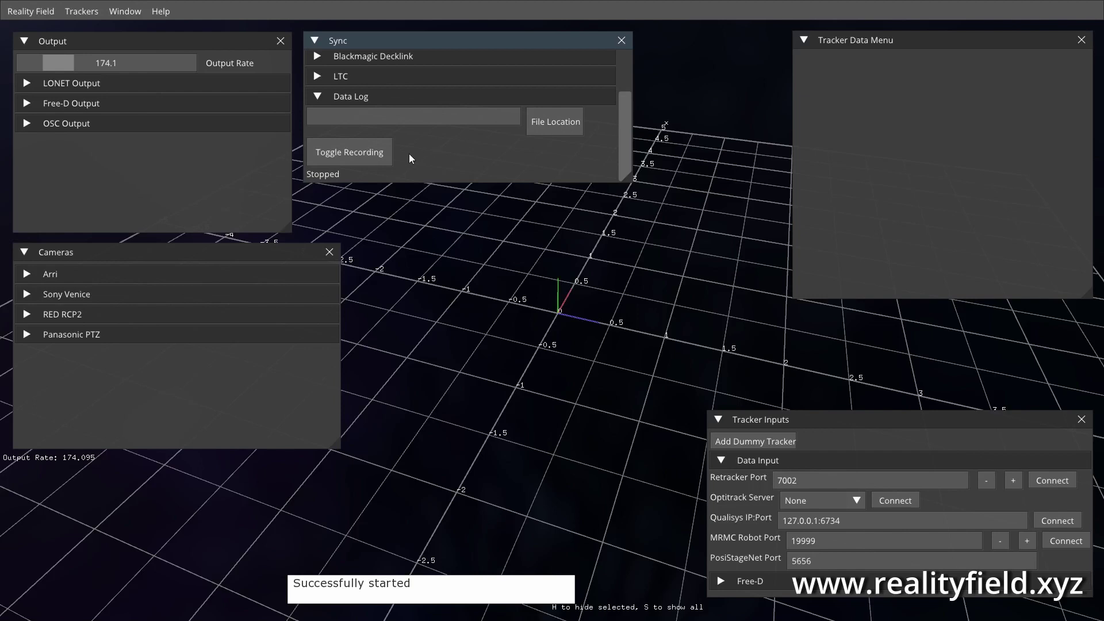
{"action": "scroll", "coordinate": [391, 144], "scroll_direction": "up", "scroll_amount": 2}
{"action": "scroll", "coordinate": [378, 146], "scroll_direction": "down", "scroll_amount": 2}
{"action": "left_click", "coordinate": [117, 84]}
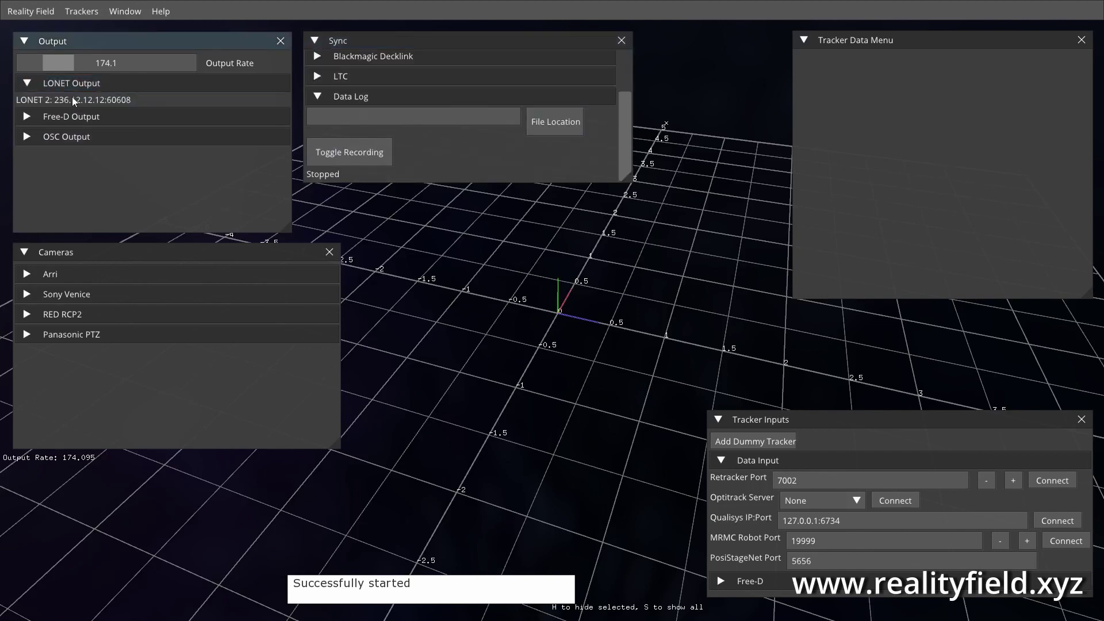
{"action": "left_click", "coordinate": [88, 83]}
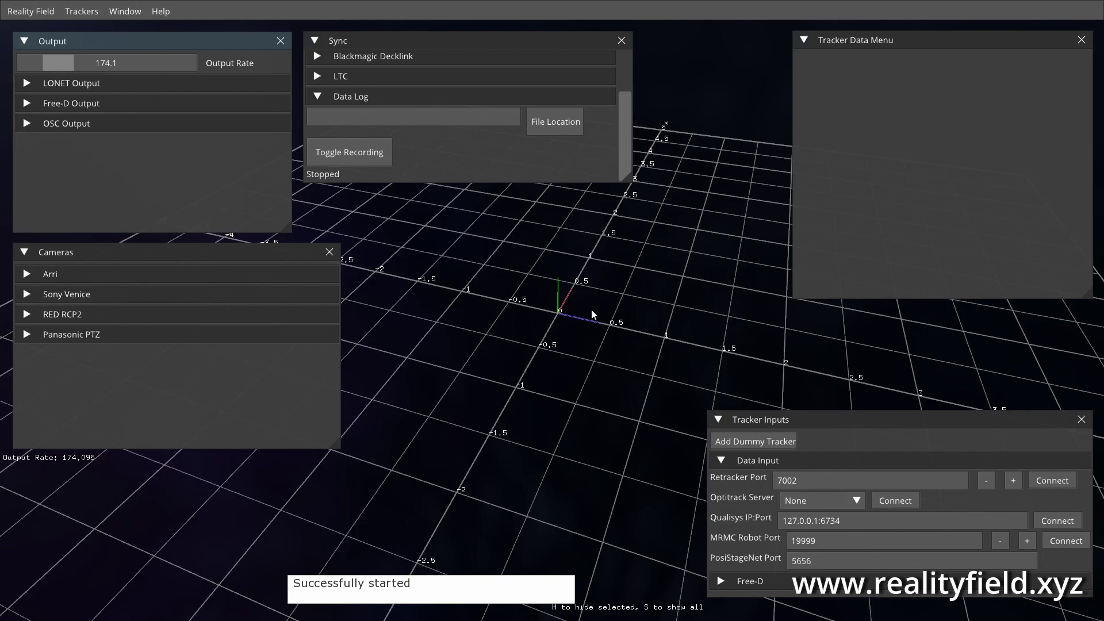
Review the sync source and data recording options, and collapse the Data Log section
{"action": "left_click_drag", "start_coordinate": [596, 391], "coordinate": [572, 377]}
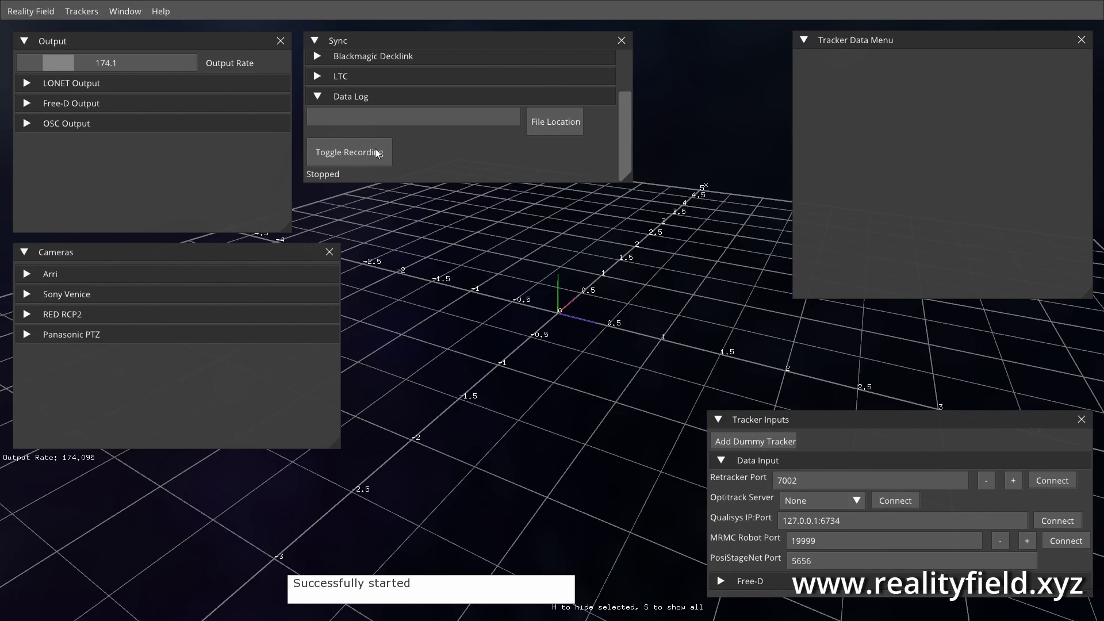
{"action": "scroll", "coordinate": [464, 143], "scroll_direction": "up", "scroll_amount": 3}
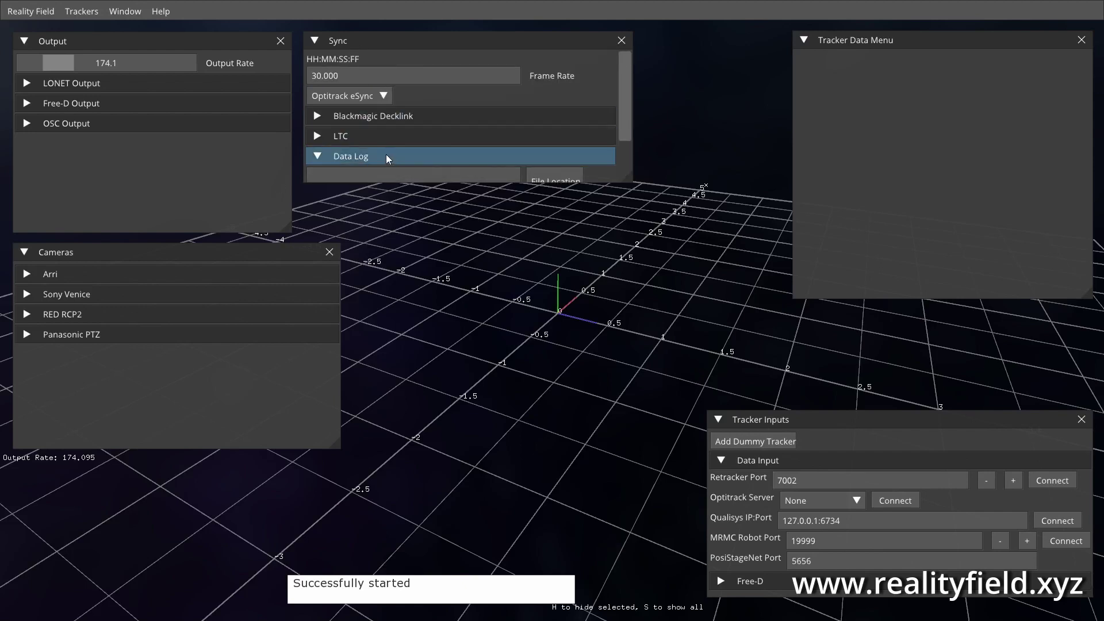
{"action": "scroll", "coordinate": [387, 156], "scroll_direction": "down", "scroll_amount": 3}
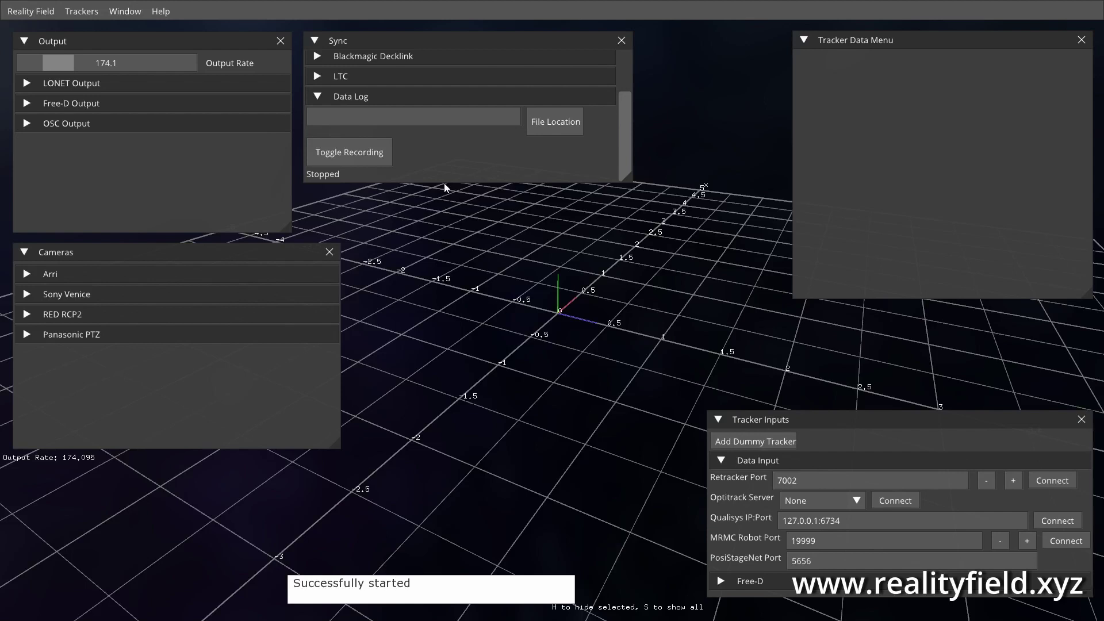
{"action": "left_click", "coordinate": [394, 98]}
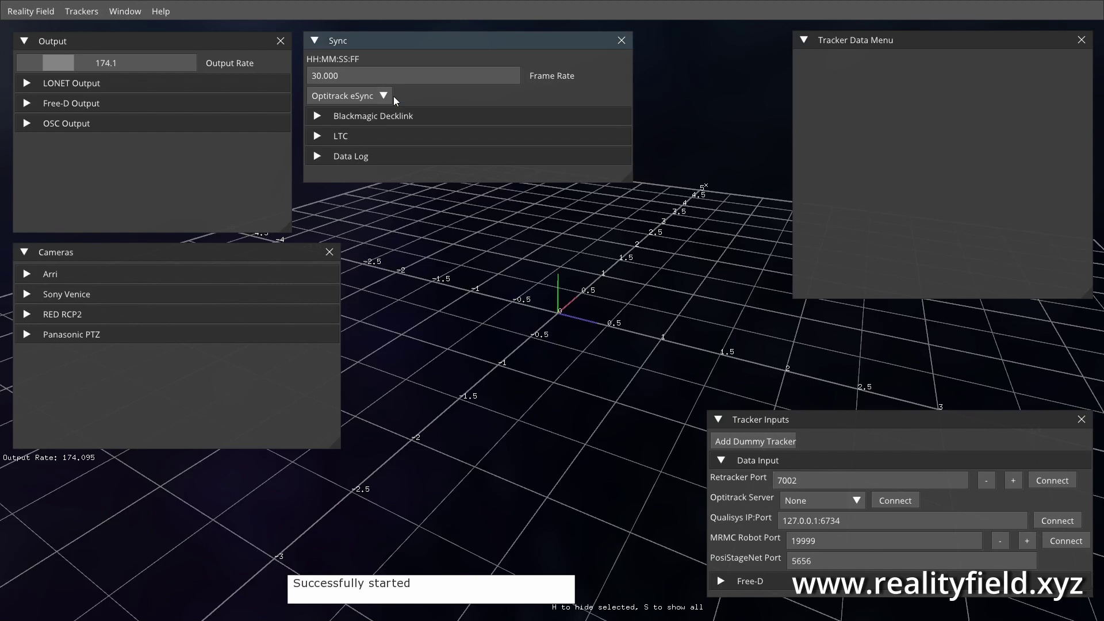
{"action": "left_click_drag", "start_coordinate": [492, 382], "coordinate": [493, 374]}
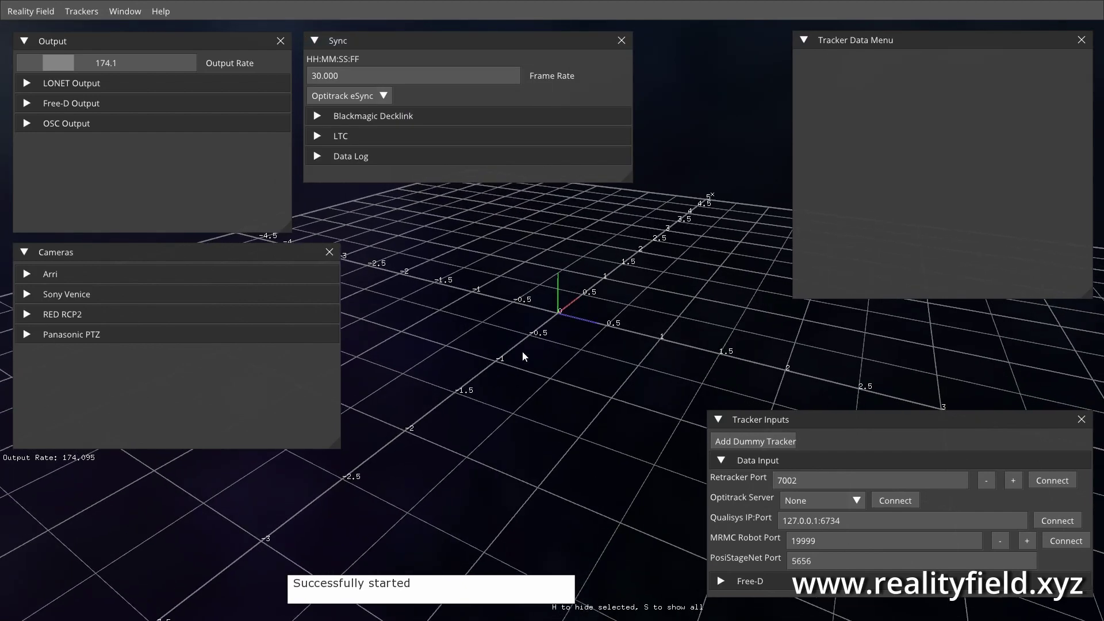
{"action": "left_click_drag", "start_coordinate": [539, 347], "coordinate": [546, 351]}
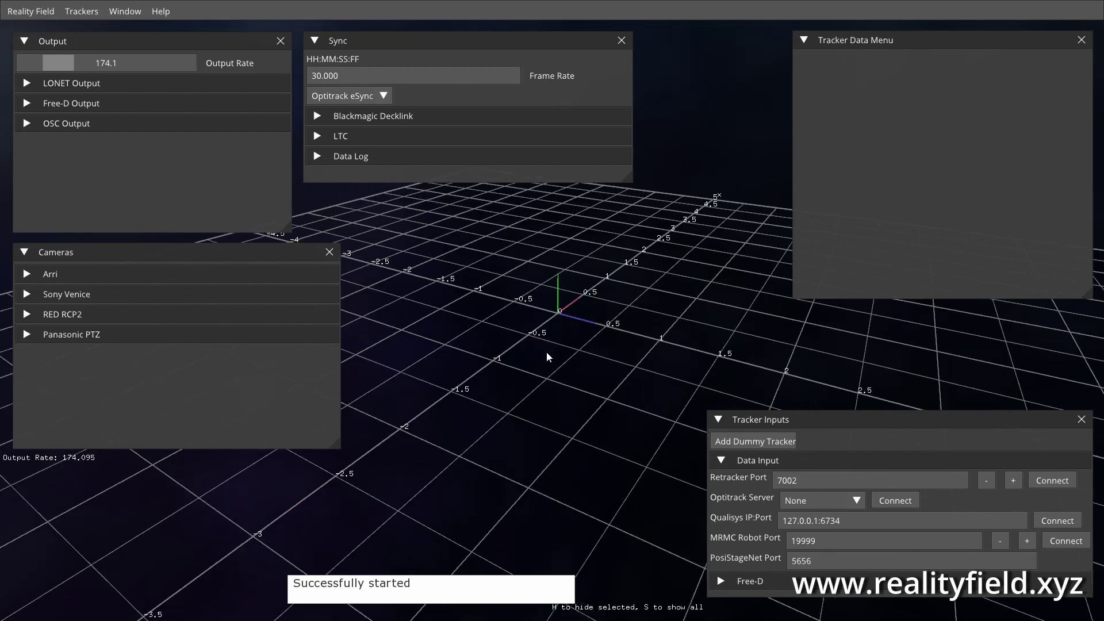
{"action": "left_click", "coordinate": [863, 118]}
{"action": "left_click_drag", "start_coordinate": [661, 291], "coordinate": [529, 357]}
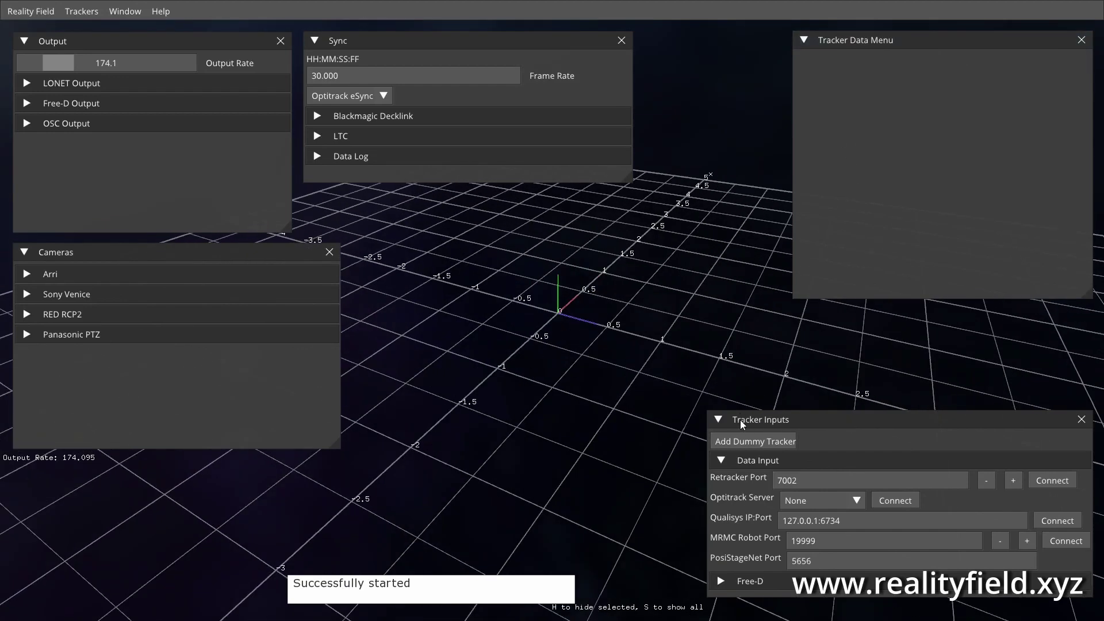
Collapse the tracker data input settings and add a dummy tracker to the scene
{"action": "left_click_drag", "start_coordinate": [740, 420], "coordinate": [742, 412]}
{"action": "left_click", "coordinate": [748, 452]}
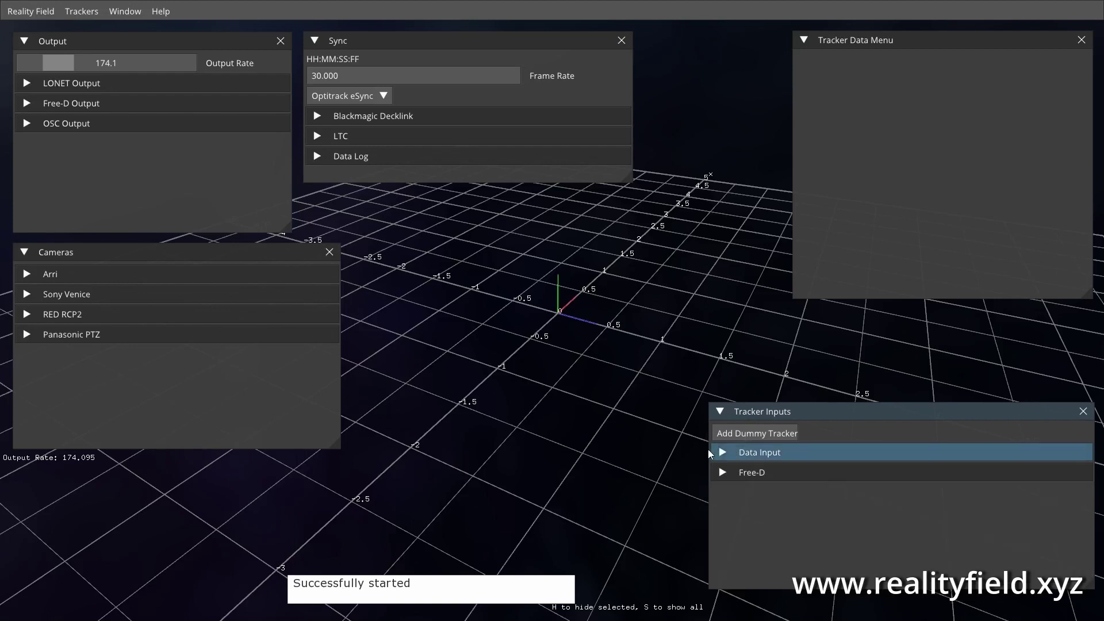
{"action": "left_click", "coordinate": [757, 434]}
{"action": "left_click_drag", "start_coordinate": [585, 374], "coordinate": [772, 361]}
{"action": "left_click_drag", "start_coordinate": [644, 239], "coordinate": [649, 256]}
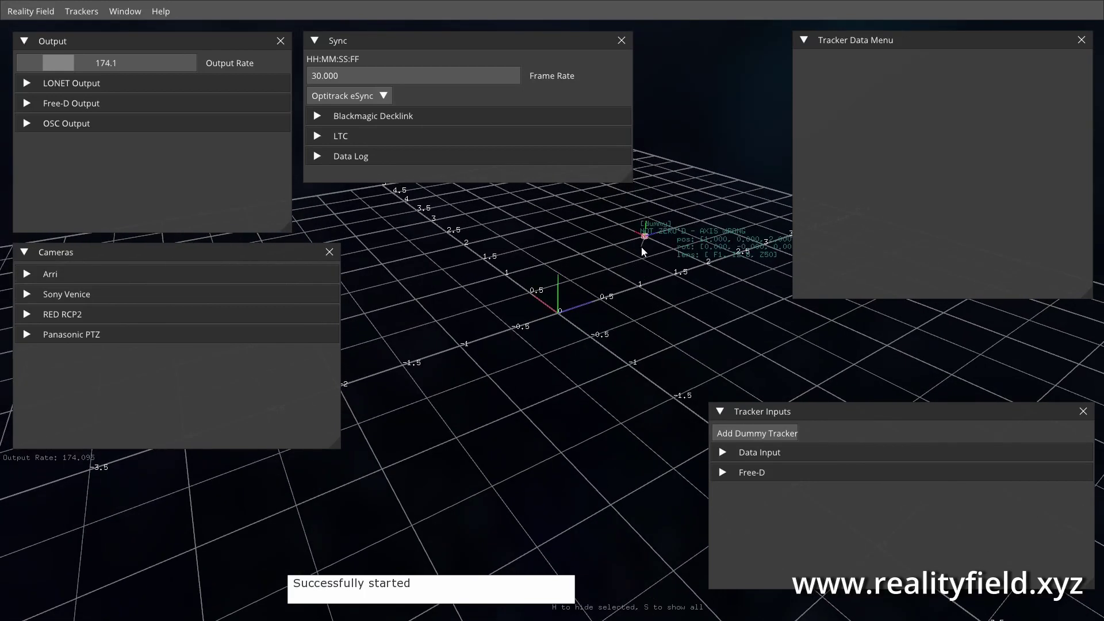
Select the dummy tracker in the 3D scene to load its tracker settings
{"action": "left_click_drag", "start_coordinate": [616, 355], "coordinate": [546, 296]}
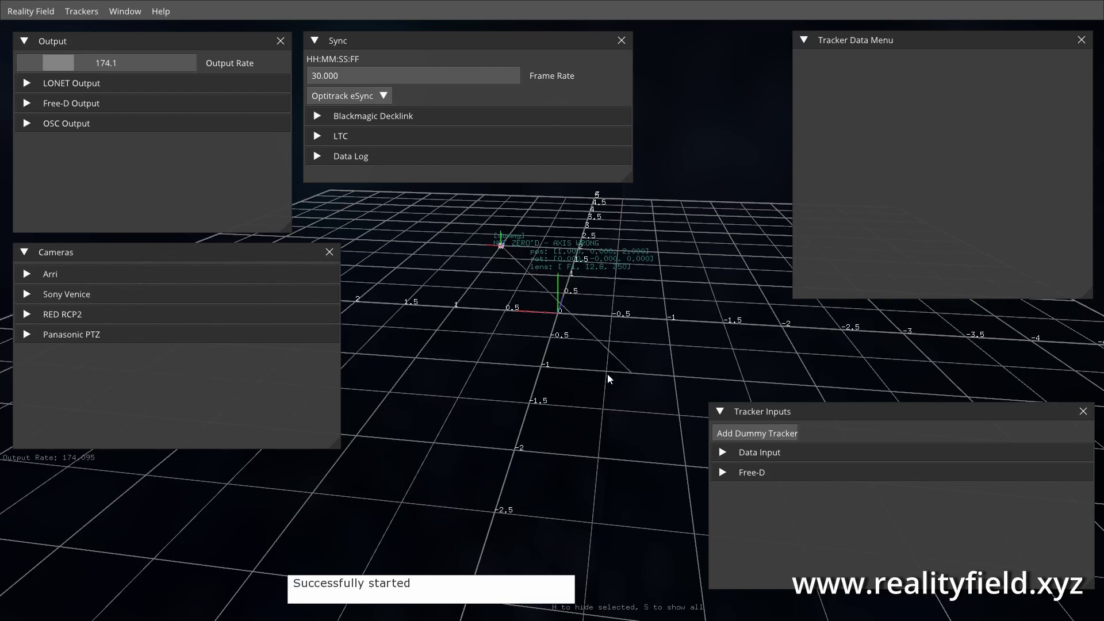
{"action": "left_click_drag", "start_coordinate": [540, 400], "coordinate": [334, 299]}
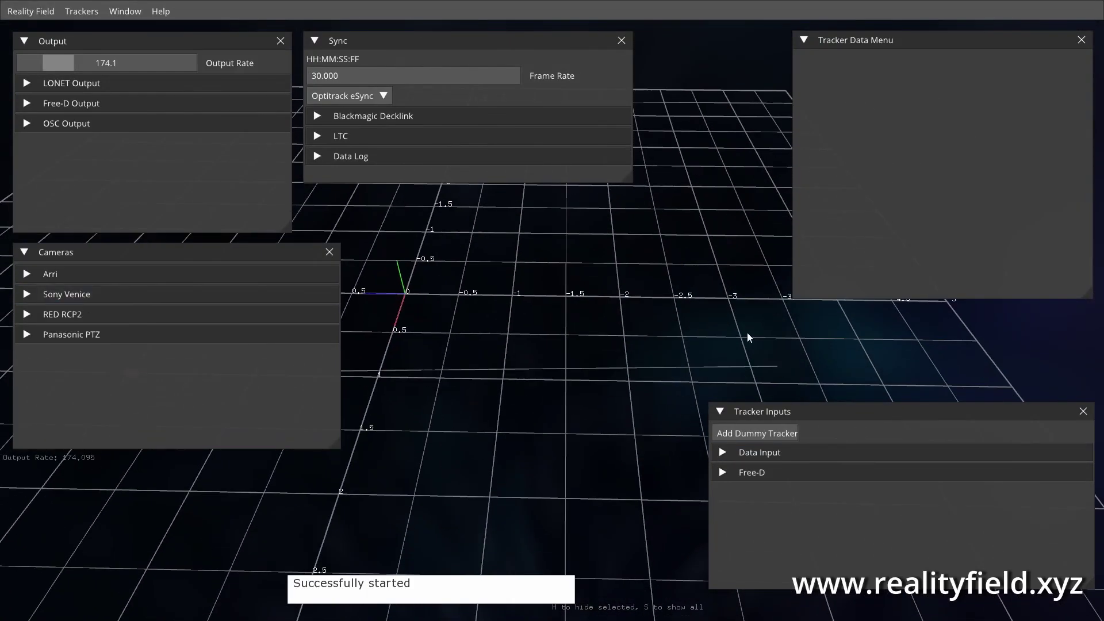
{"action": "left_click_drag", "start_coordinate": [496, 365], "coordinate": [535, 258]}
{"action": "left_click", "coordinate": [563, 246]}
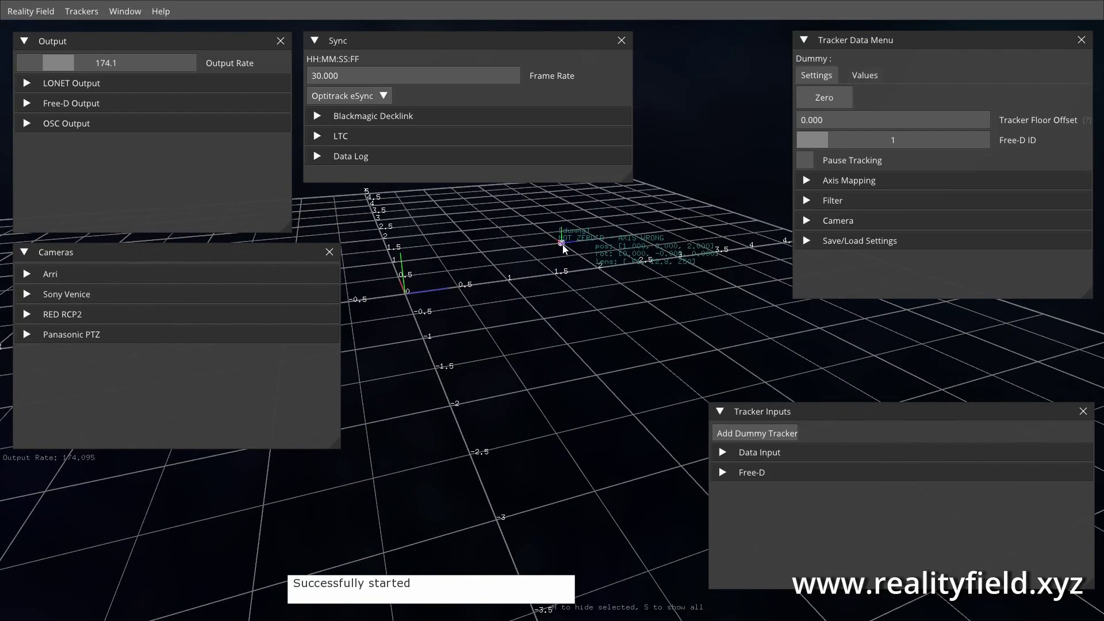
{"action": "mouse_move", "coordinate": [612, 278]}
{"action": "left_mouse_down"}
{"action": "mouse_move", "coordinate": [570, 302]}
{"action": "mouse_move", "coordinate": [612, 274]}
{"action": "left_mouse_up"}
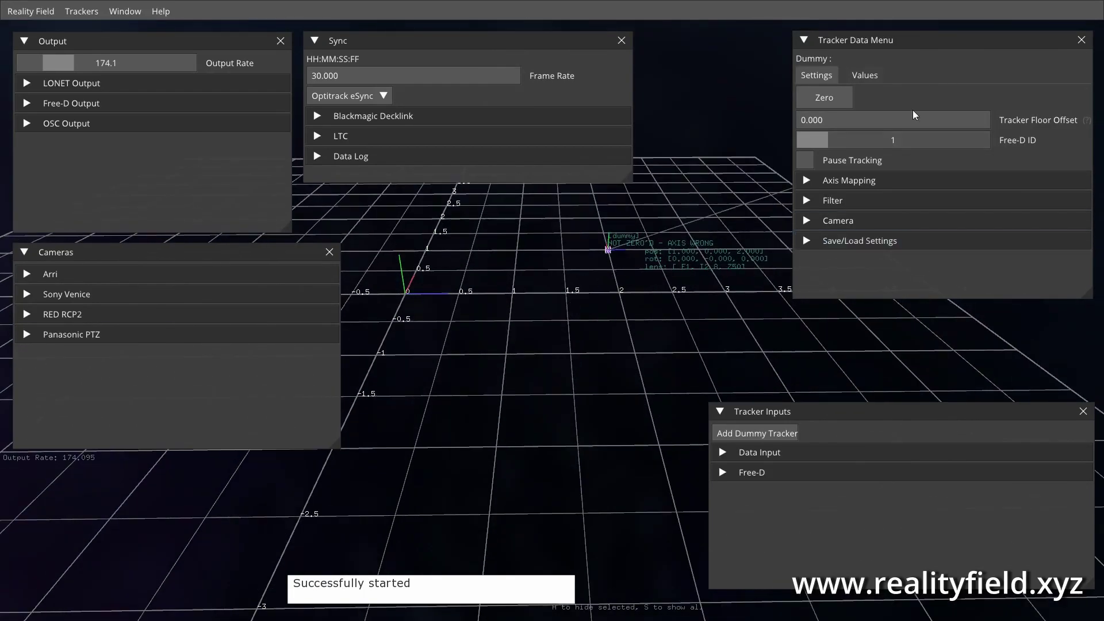
Zero the dummy tracker
{"action": "left_click", "coordinate": [816, 92]}
{"action": "left_click_drag", "start_coordinate": [748, 149], "coordinate": [658, 269]}
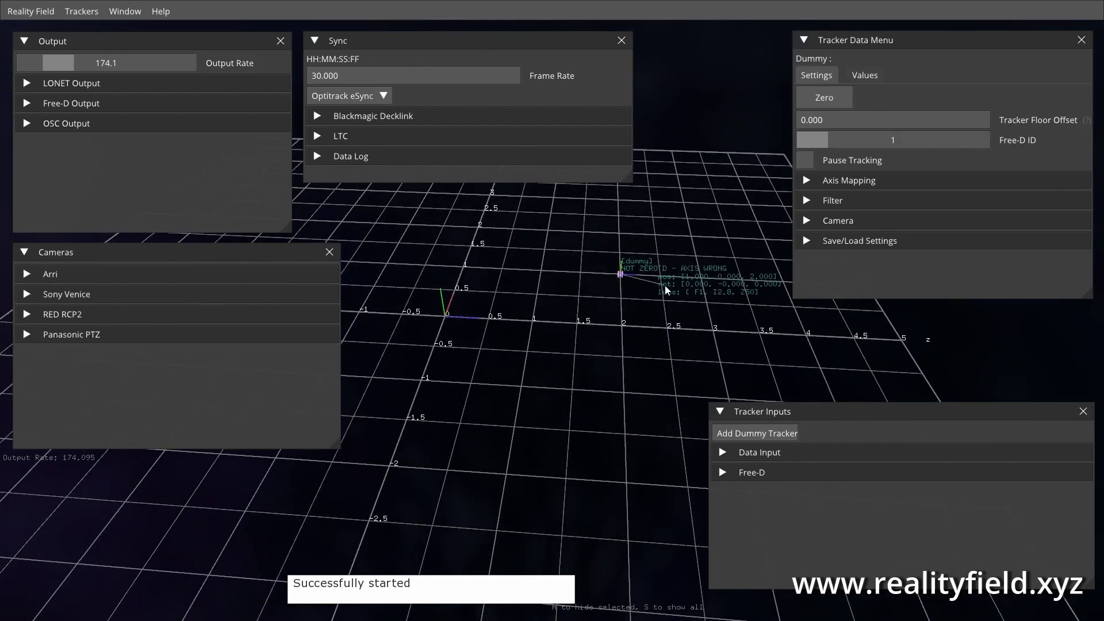
{"action": "left_click", "coordinate": [820, 97]}
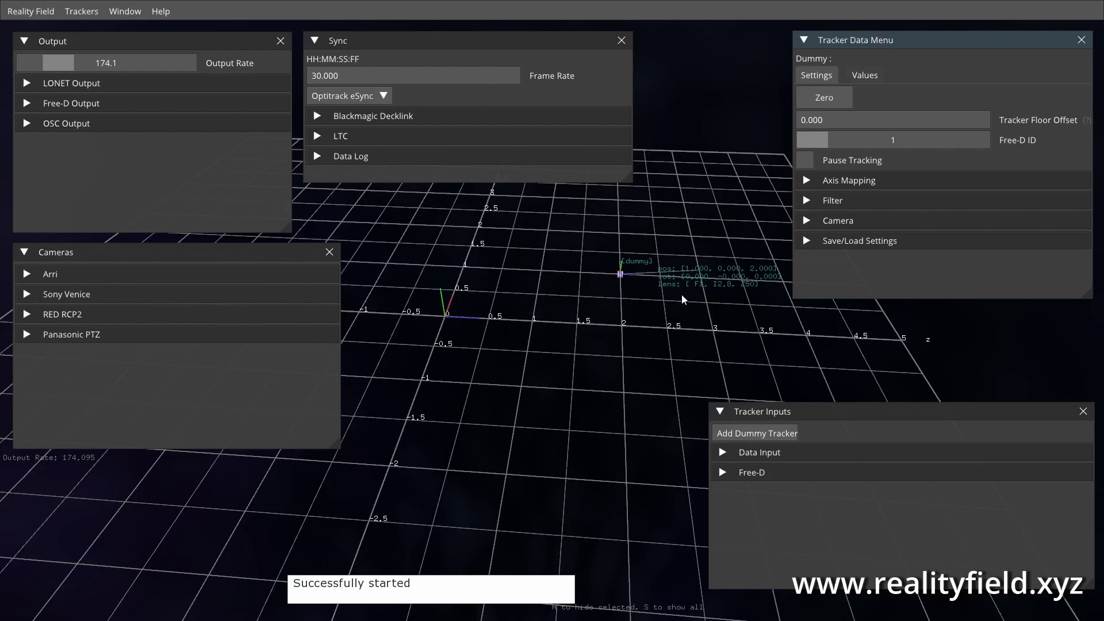
{"action": "left_click_drag", "start_coordinate": [581, 299], "coordinate": [606, 342]}
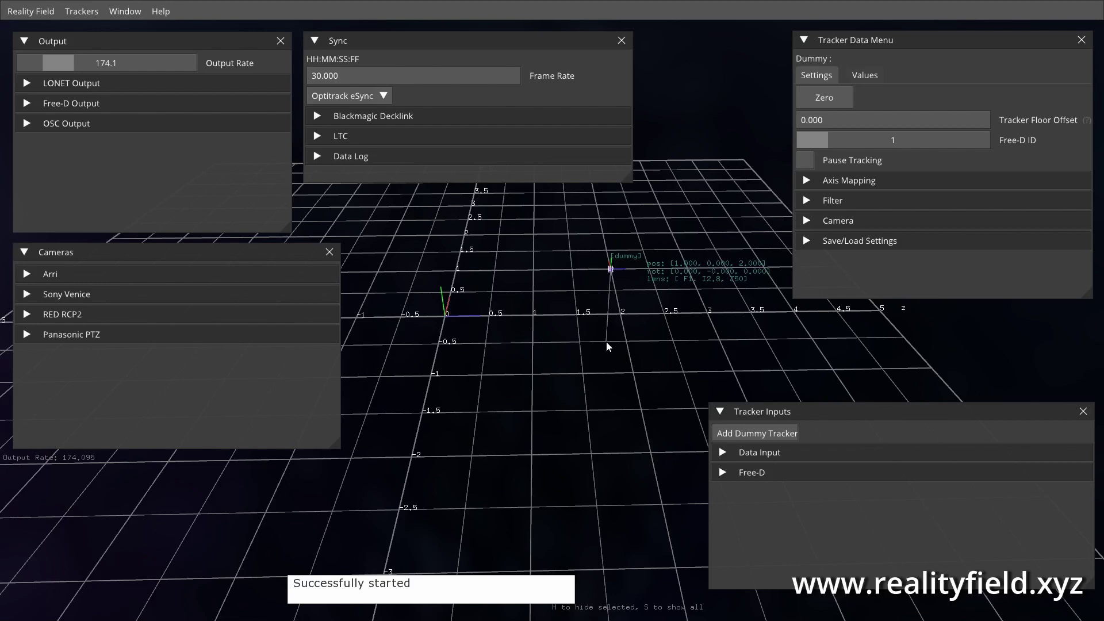
{"action": "left_click_drag", "start_coordinate": [572, 370], "coordinate": [598, 422]}
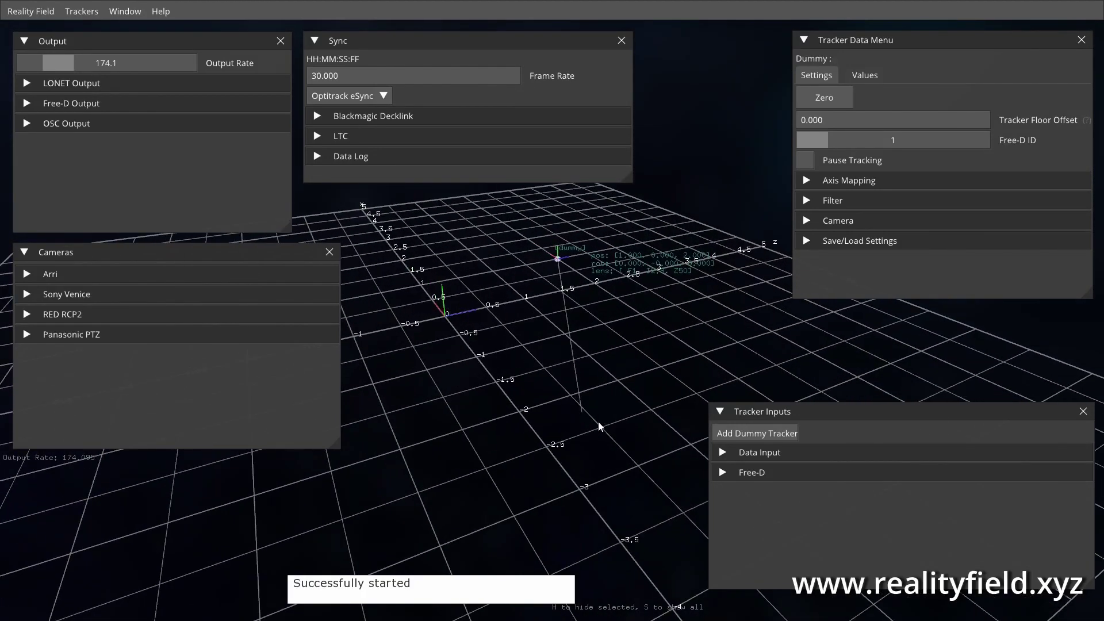
Examine the dummy tracker's axis mapping options and collapse them again
{"action": "left_click", "coordinate": [874, 183]}
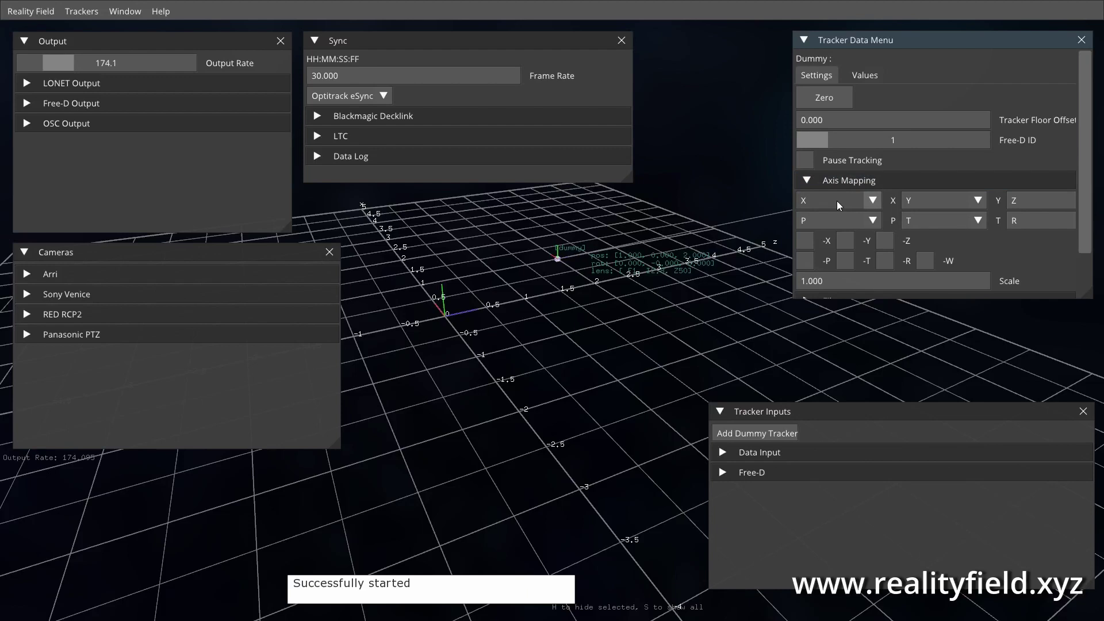
{"action": "left_click", "coordinate": [857, 181]}
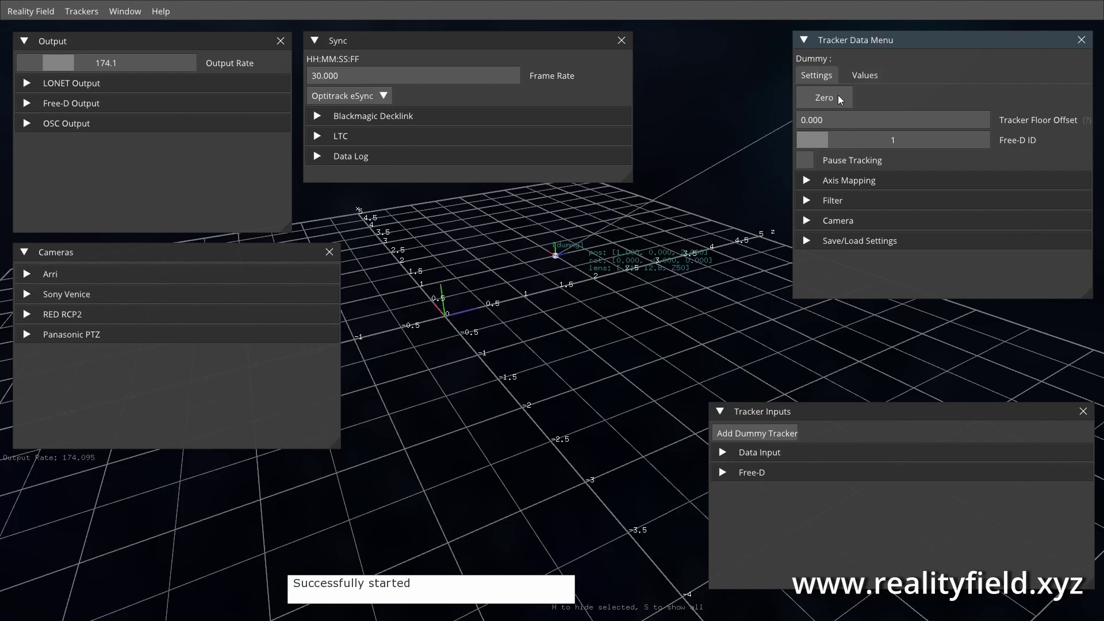
{"action": "left_click_drag", "start_coordinate": [672, 330], "coordinate": [582, 366]}
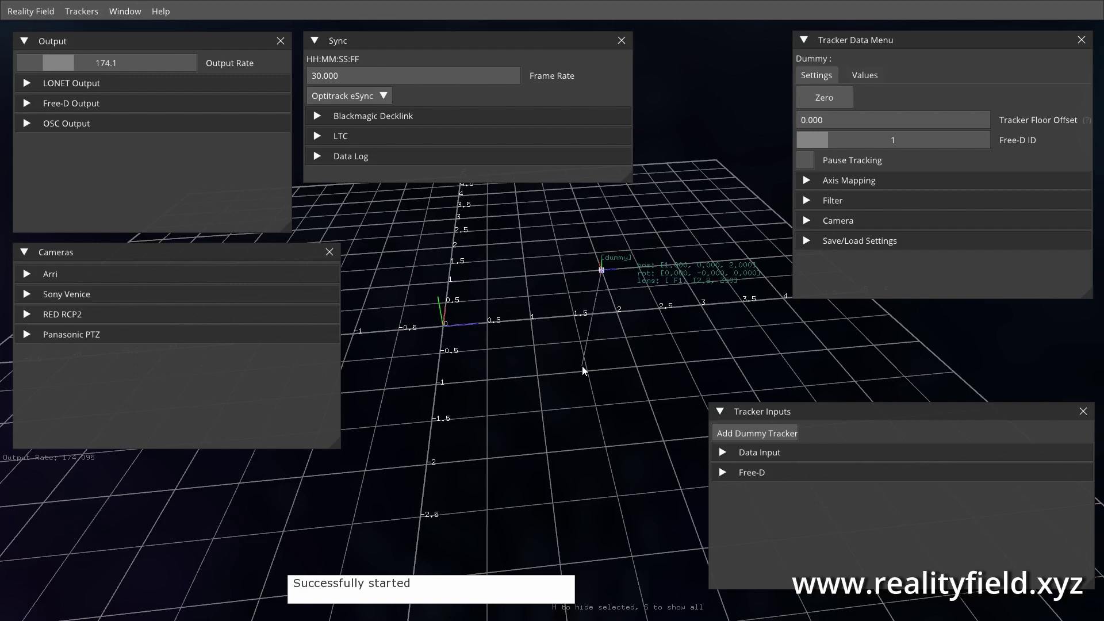
Set the dummy tracker's floor offset to 3
{"action": "left_click", "coordinate": [852, 120]}
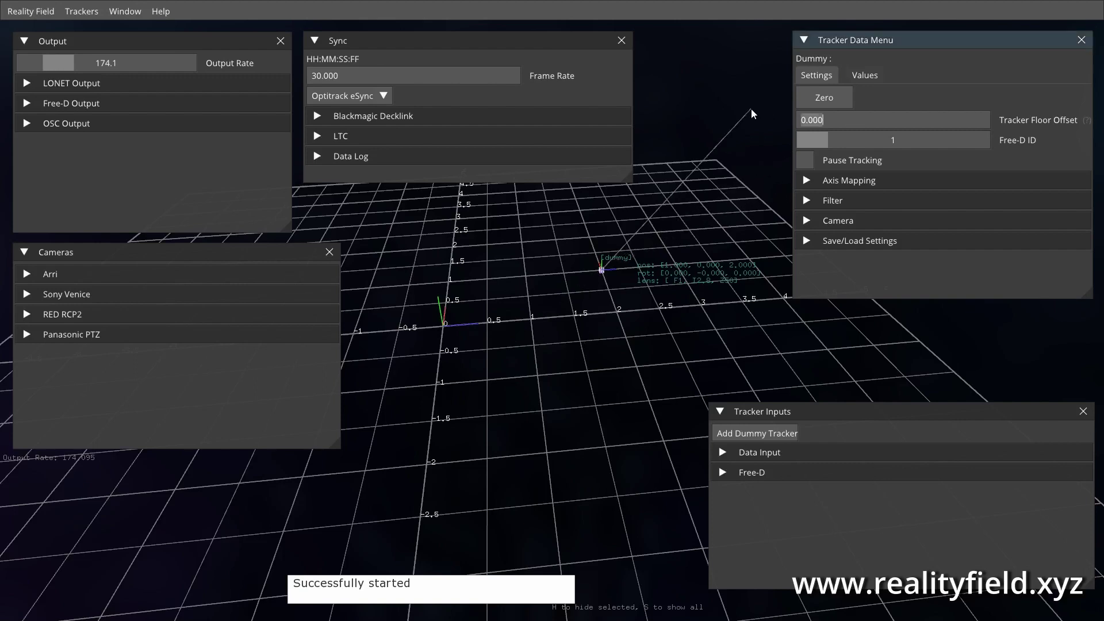
{"action": "type", "text": "3"}
{"action": "key", "text": "Return"}
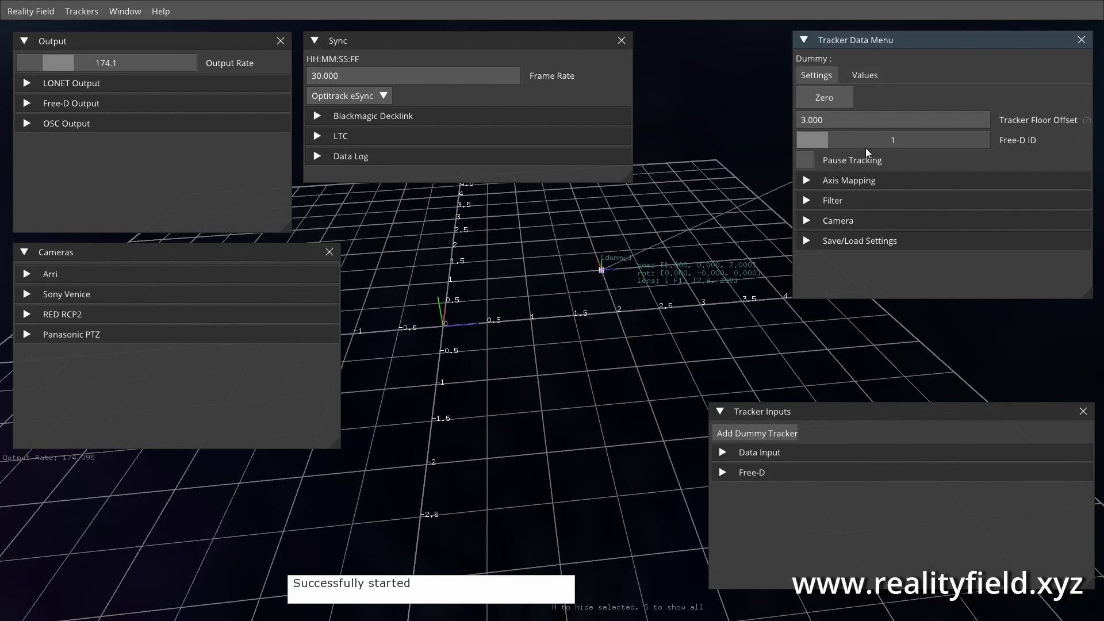
{"action": "left_click_drag", "start_coordinate": [575, 253], "coordinate": [471, 335]}
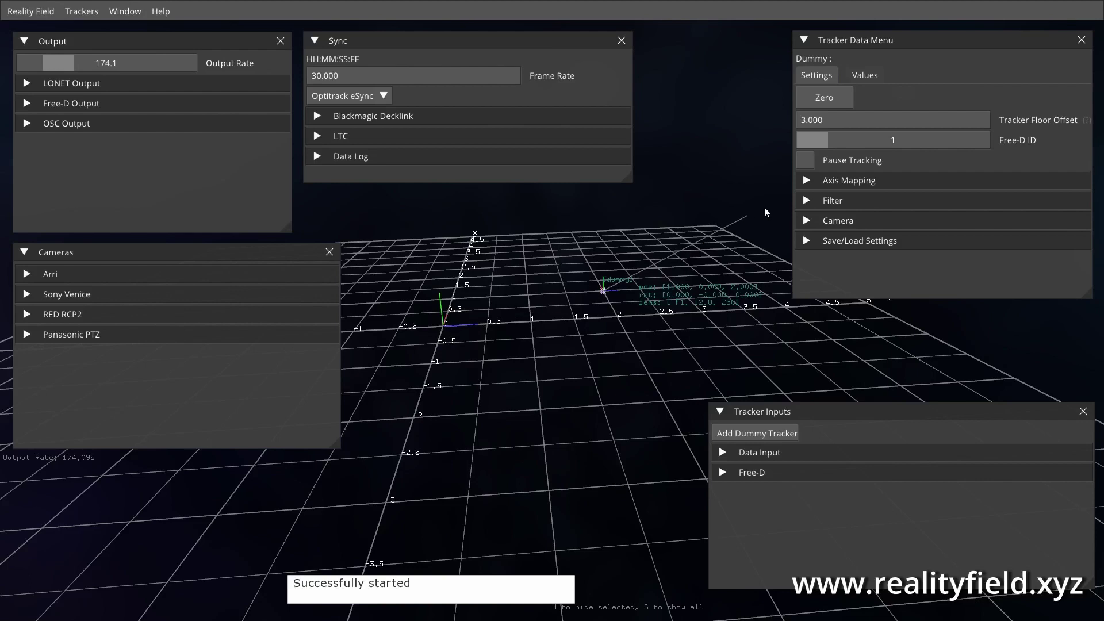
{"action": "left_click_drag", "start_coordinate": [743, 221], "coordinate": [568, 294]}
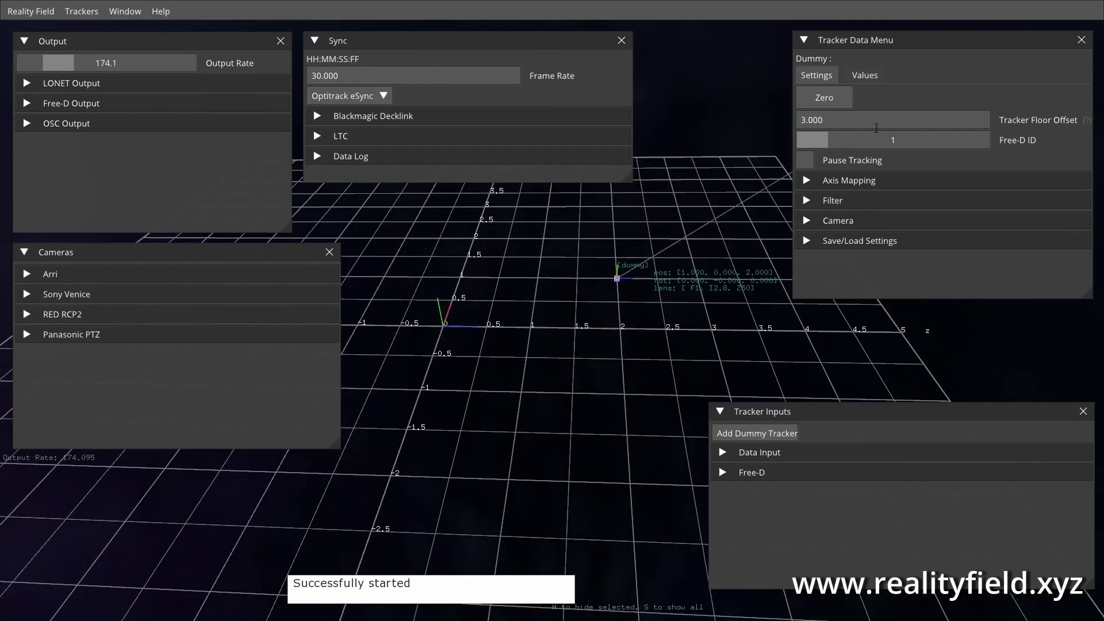
Review the dummy tracker's Free-D ID, and expand the Free-D output settings to check the destination IP entry
{"action": "left_click", "coordinate": [851, 120]}
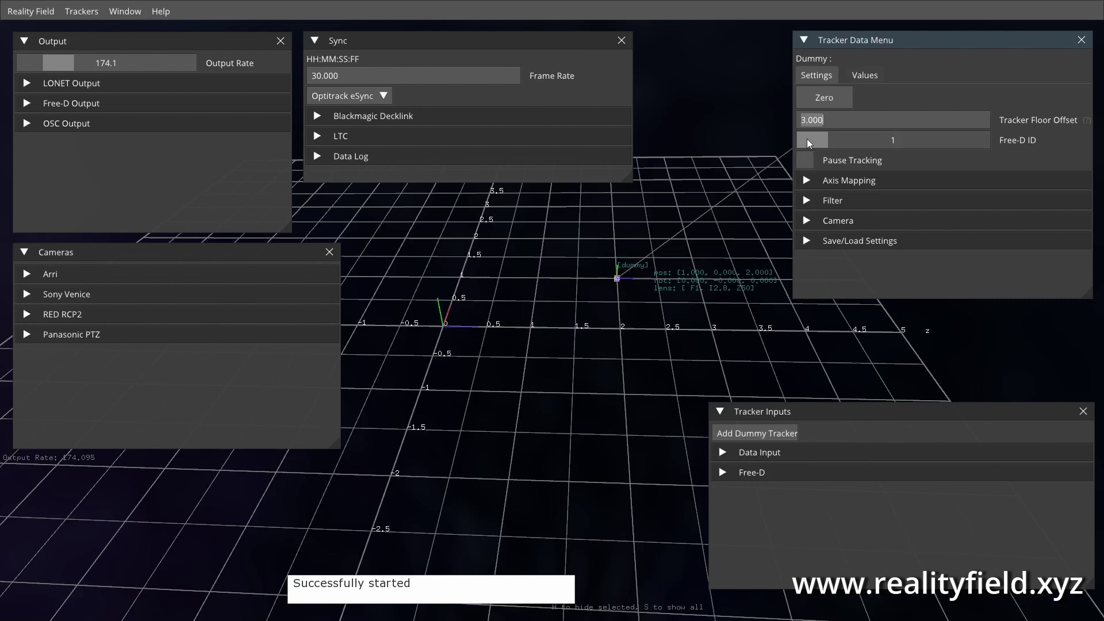
{"action": "mouse_move", "coordinate": [807, 140]}
{"action": "left_mouse_down"}
{"action": "mouse_move", "coordinate": [1008, 139]}
{"action": "mouse_move", "coordinate": [791, 147]}
{"action": "left_mouse_up"}
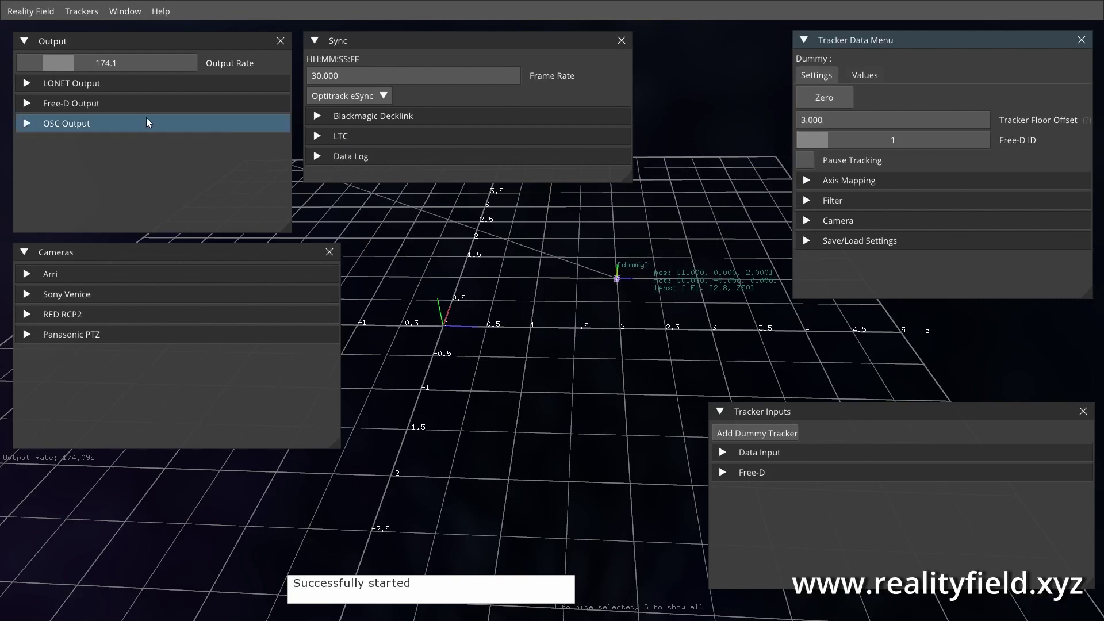
{"action": "left_click", "coordinate": [97, 105]}
{"action": "left_click", "coordinate": [119, 154]}
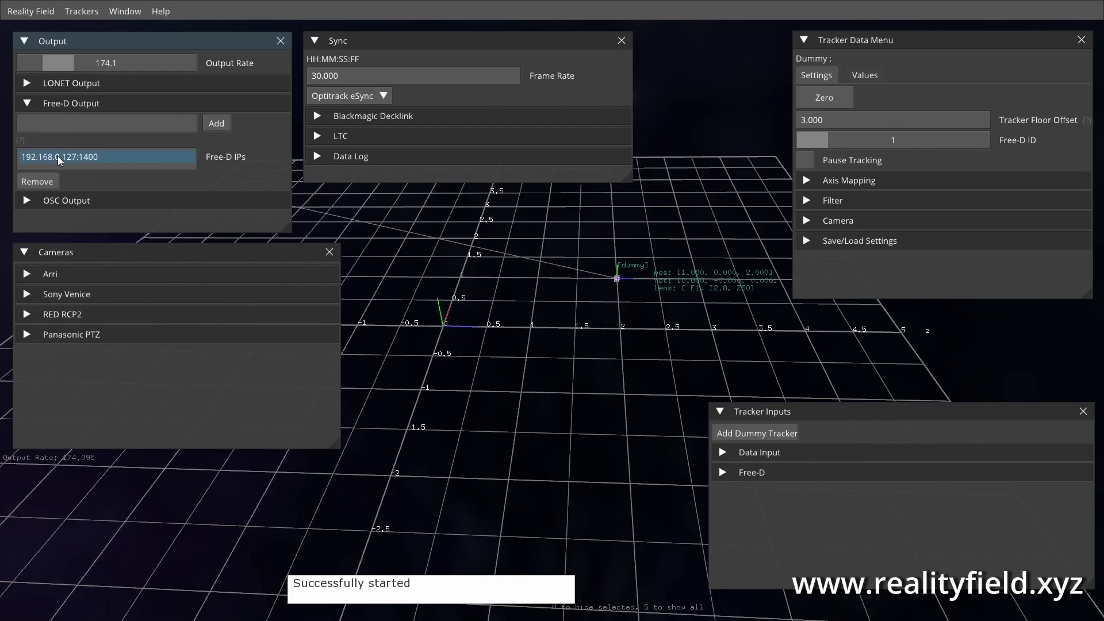
{"action": "left_click_drag", "start_coordinate": [547, 326], "coordinate": [569, 337]}
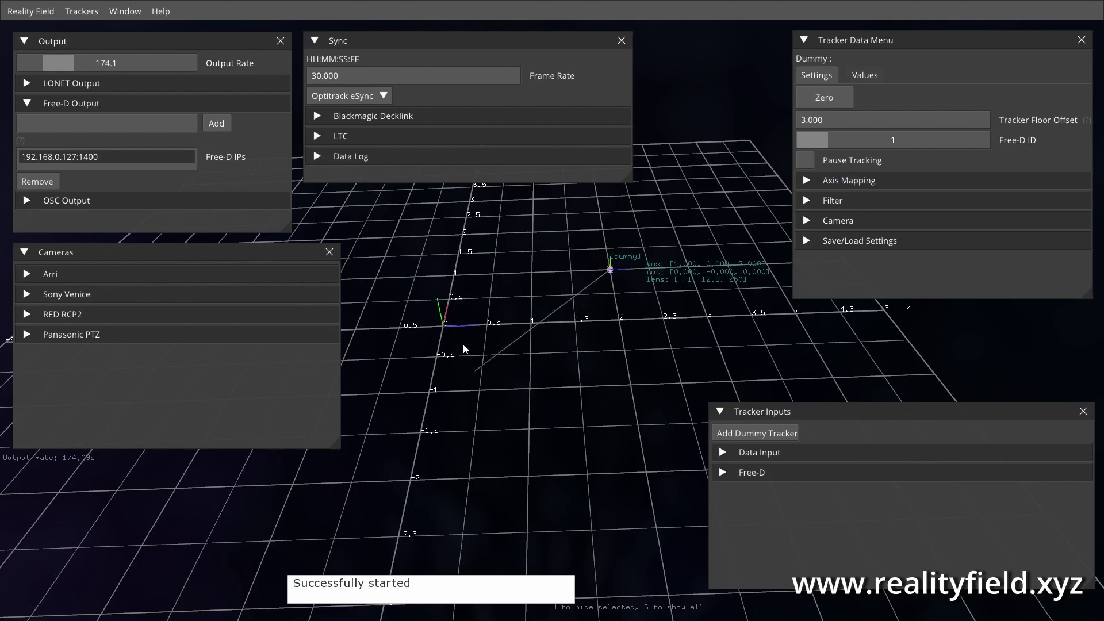
Try the Pause Tracking option on the dummy tracker and expand its axis mapping settings
{"action": "left_click", "coordinate": [862, 140]}
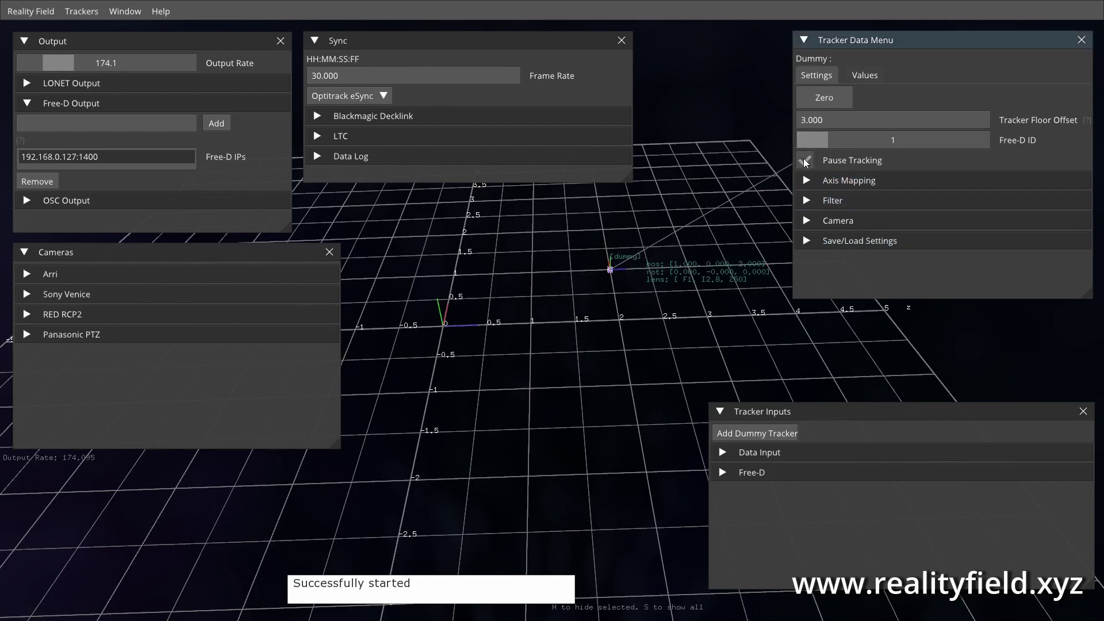
{"action": "left_click", "coordinate": [854, 180]}
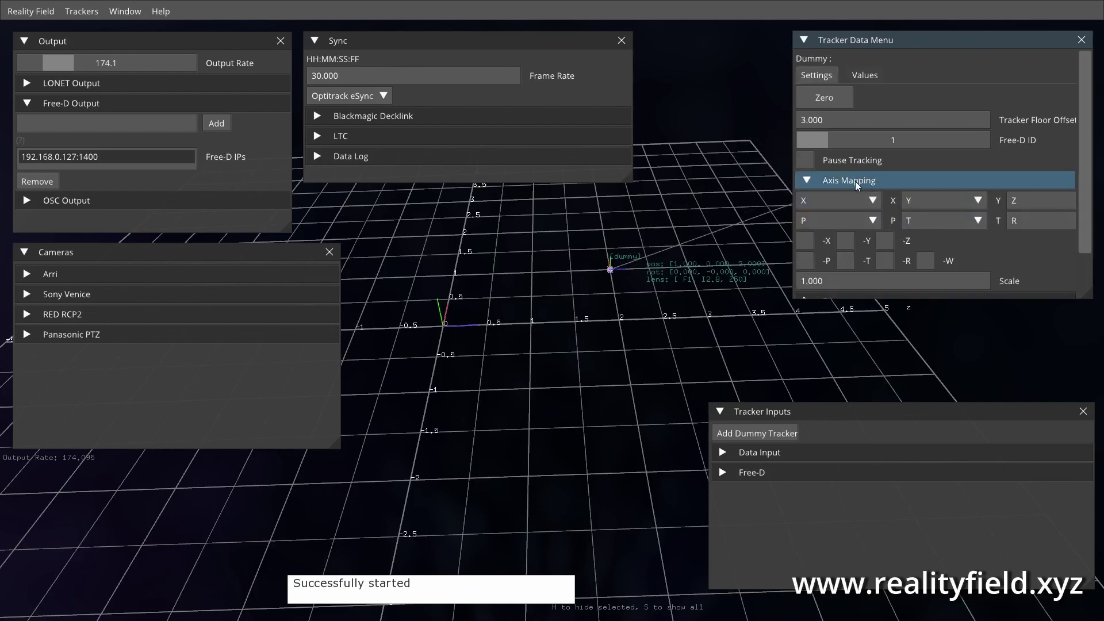
{"action": "scroll", "coordinate": [985, 253], "scroll_direction": "down", "scroll_amount": 3}
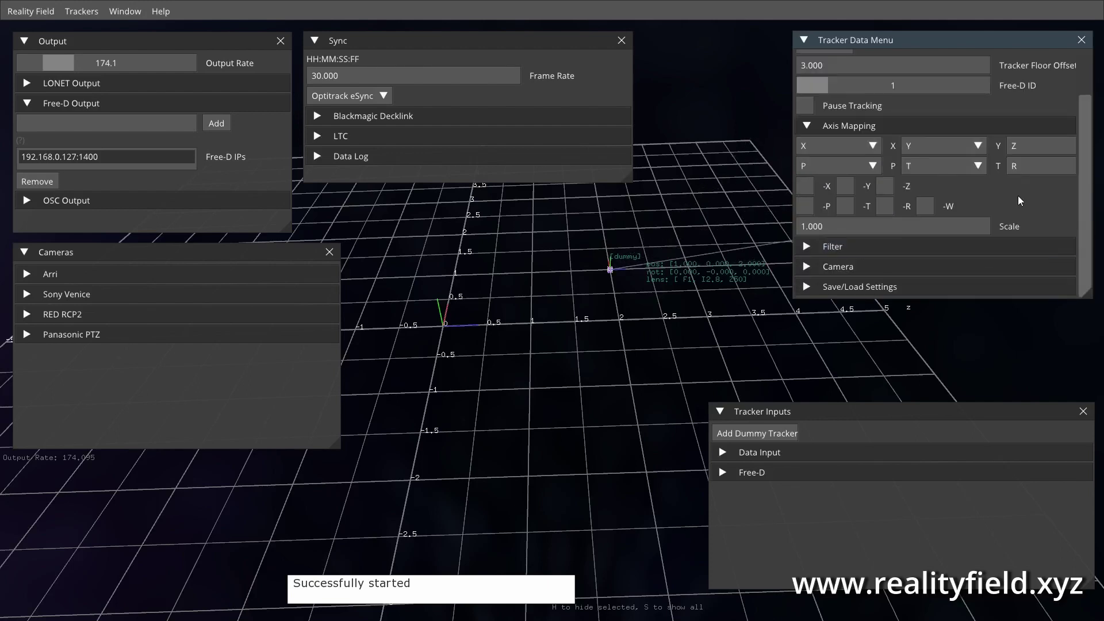
Try mapping the dummy tracker's X and Z axes to Y and its P rotation to T
{"action": "left_click", "coordinate": [819, 148]}
{"action": "left_click", "coordinate": [834, 178]}
{"action": "left_click", "coordinate": [1035, 146]}
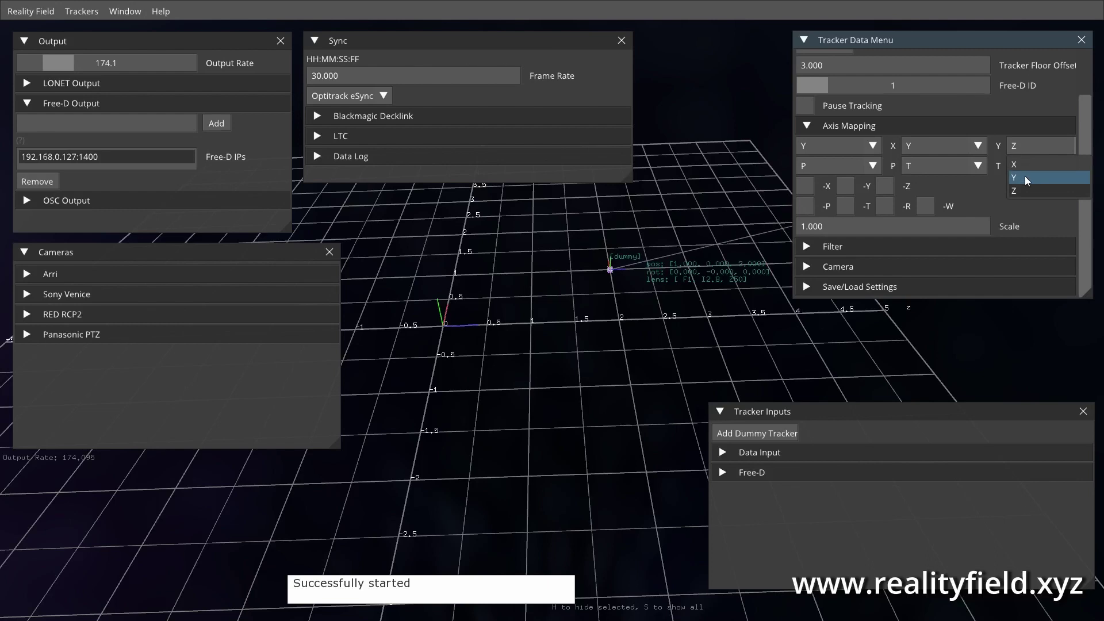
{"action": "left_click", "coordinate": [1025, 177]}
{"action": "left_click", "coordinate": [873, 170]}
{"action": "left_click", "coordinate": [830, 197]}
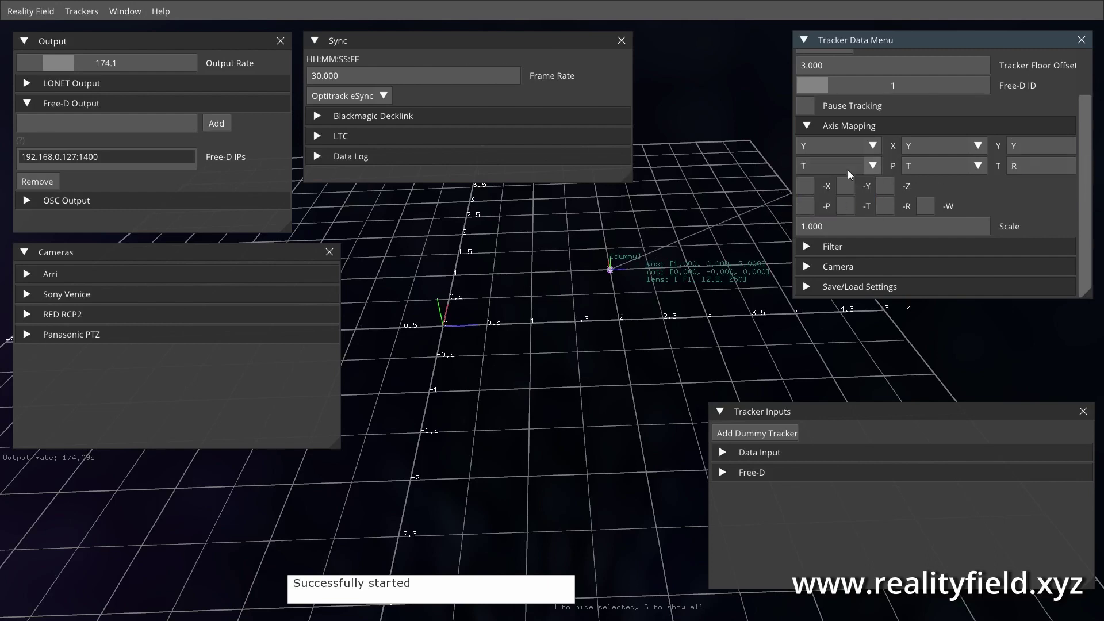
Restore the dummy tracker's axis mapping to X, Y, Z and P, T, R
{"action": "left_click", "coordinate": [847, 170]}
{"action": "left_click", "coordinate": [827, 185]}
{"action": "left_click", "coordinate": [824, 147]}
{"action": "left_click", "coordinate": [823, 165]}
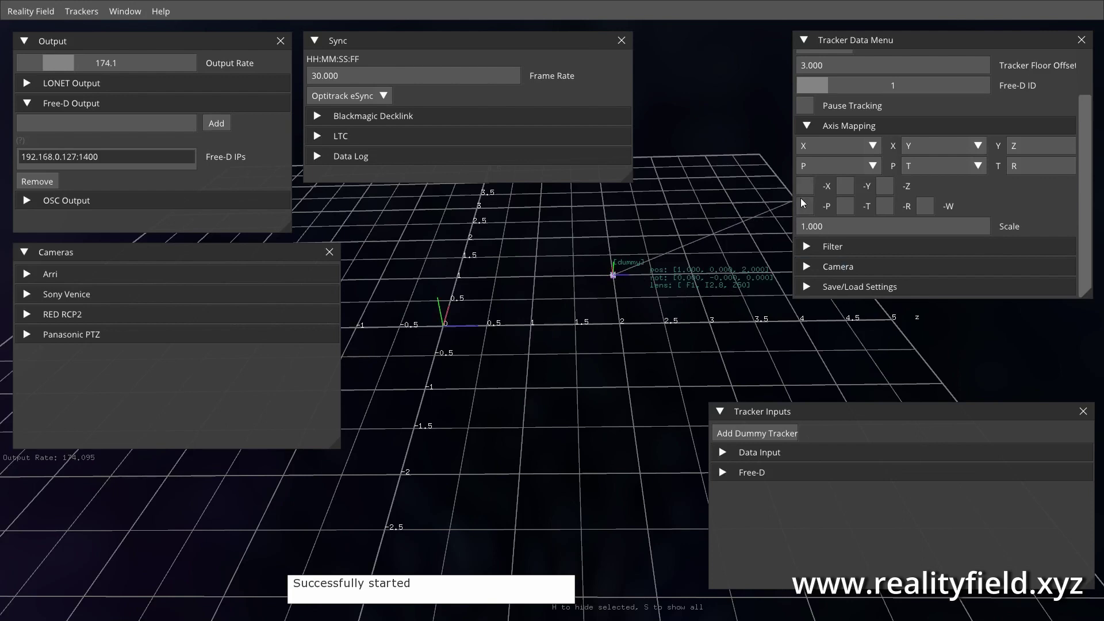
Invert the dummy tracker's Z axis in the axis mapping
{"action": "left_click", "coordinate": [808, 189]}
{"action": "left_click", "coordinate": [884, 185]}
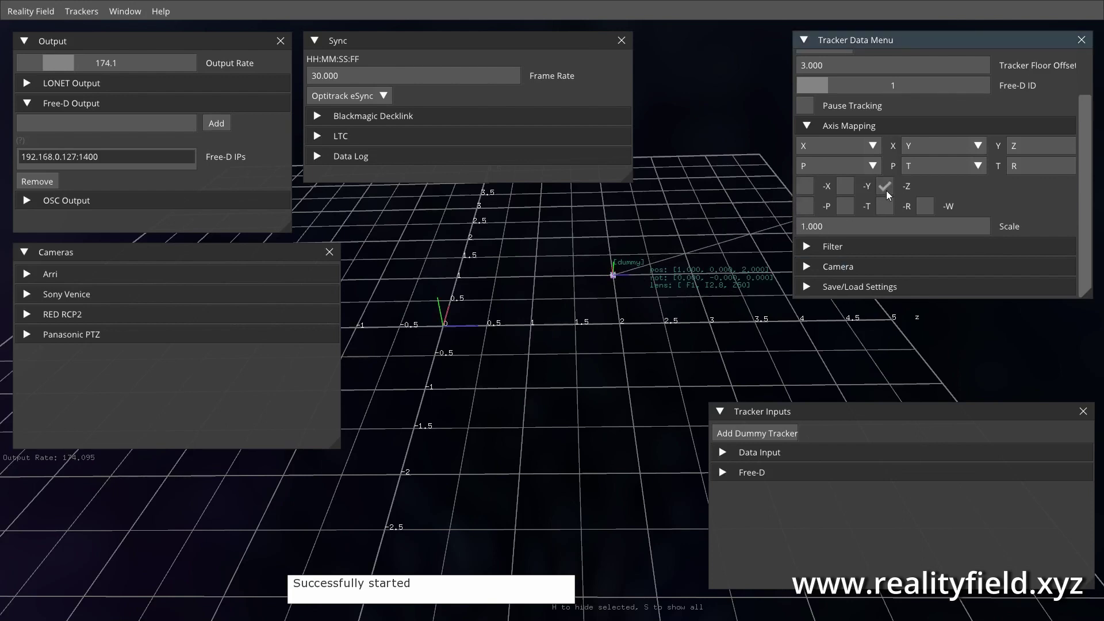
Turn off the Z axis inversion and collapse the dummy tracker's axis mapping settings
{"action": "left_click", "coordinate": [884, 187]}
{"action": "left_click", "coordinate": [830, 224]}
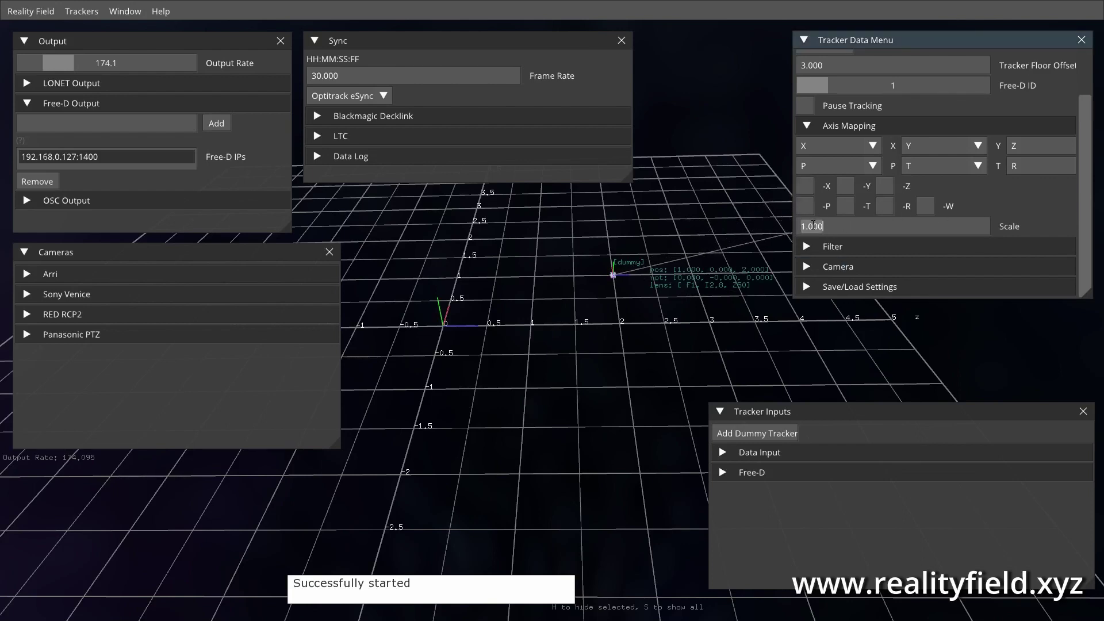
{"action": "left_click", "coordinate": [858, 126]}
Enable the dummy tracker's filter with a smoothness of 4.0 and a rapidness of 177.9
{"action": "left_click", "coordinate": [840, 201]}
{"action": "scroll", "coordinate": [851, 207], "scroll_direction": "down", "scroll_amount": 1}
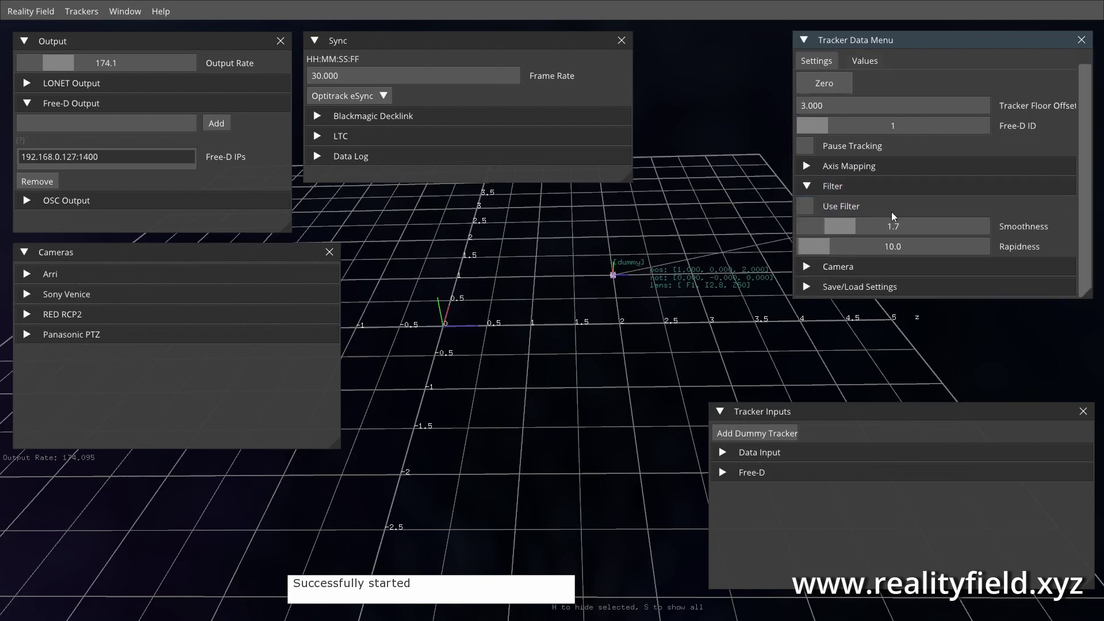
{"action": "left_click", "coordinate": [824, 207]}
{"action": "left_click_drag", "start_coordinate": [813, 219], "coordinate": [877, 226]}
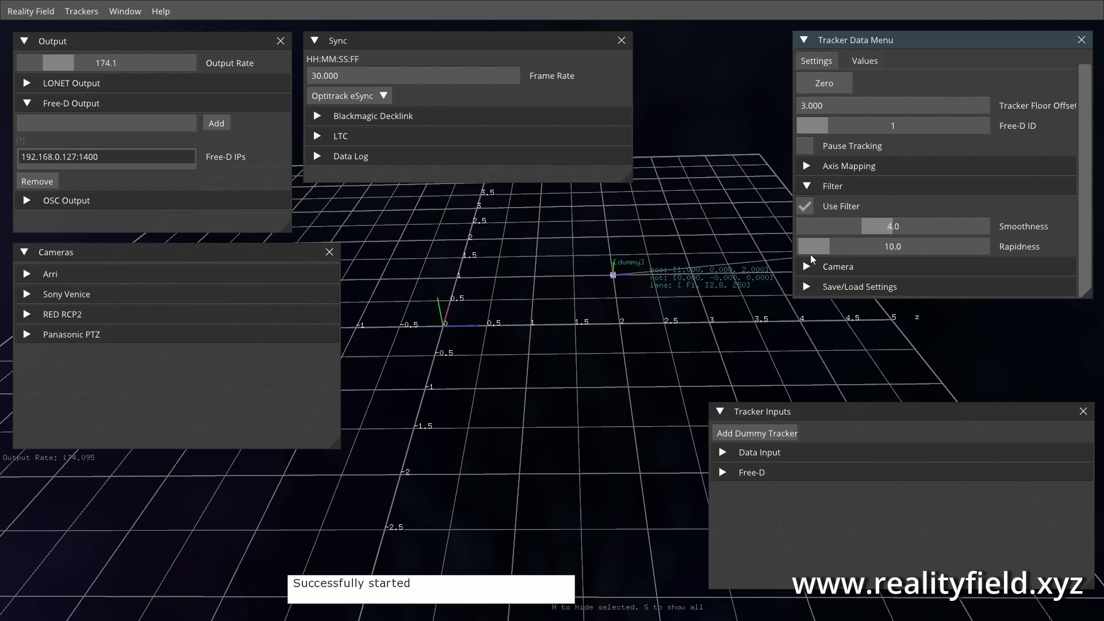
{"action": "left_click_drag", "start_coordinate": [809, 252], "coordinate": [841, 243]}
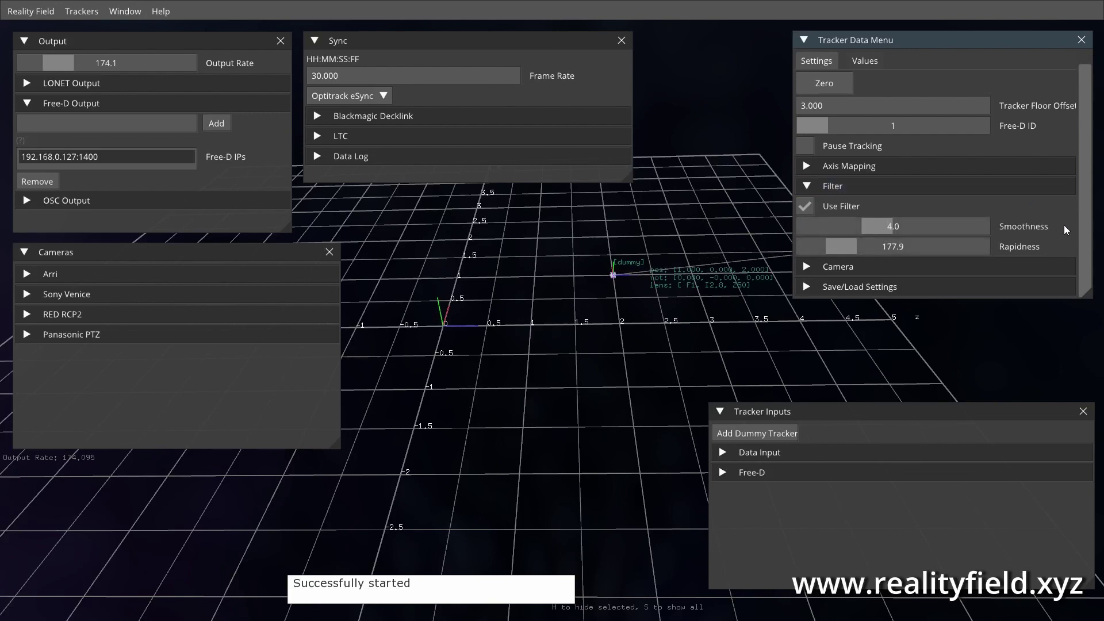
{"action": "left_click", "coordinate": [880, 189]}
Review the dummy tracker's camera assignment settings and the Arri camera connection settings
{"action": "left_click", "coordinate": [844, 224]}
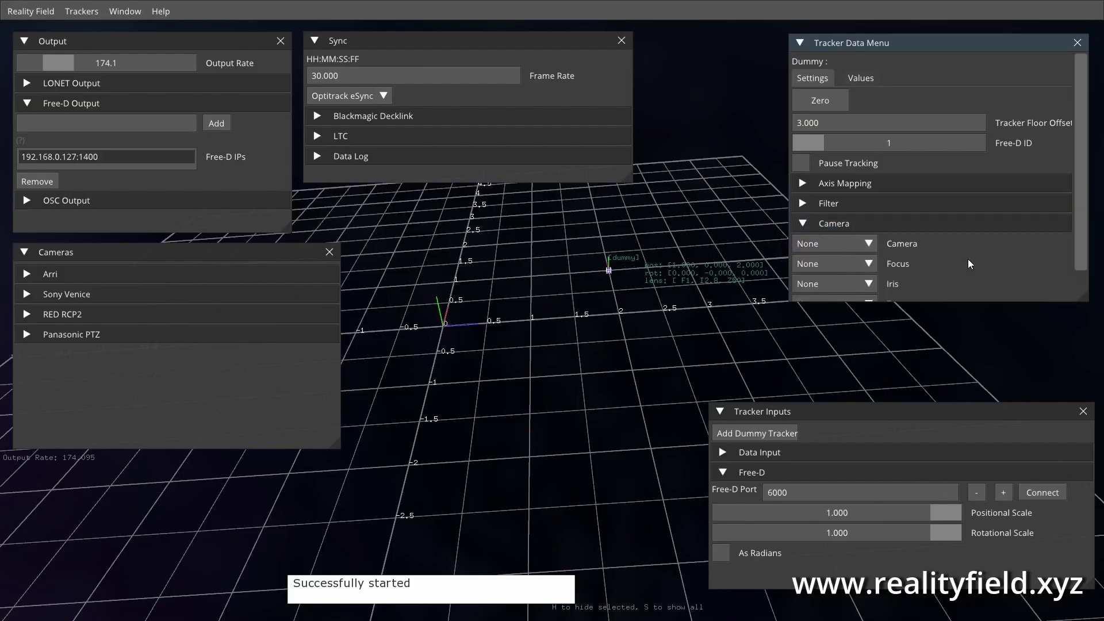
{"action": "scroll", "coordinate": [968, 260], "scroll_direction": "down", "scroll_amount": 1}
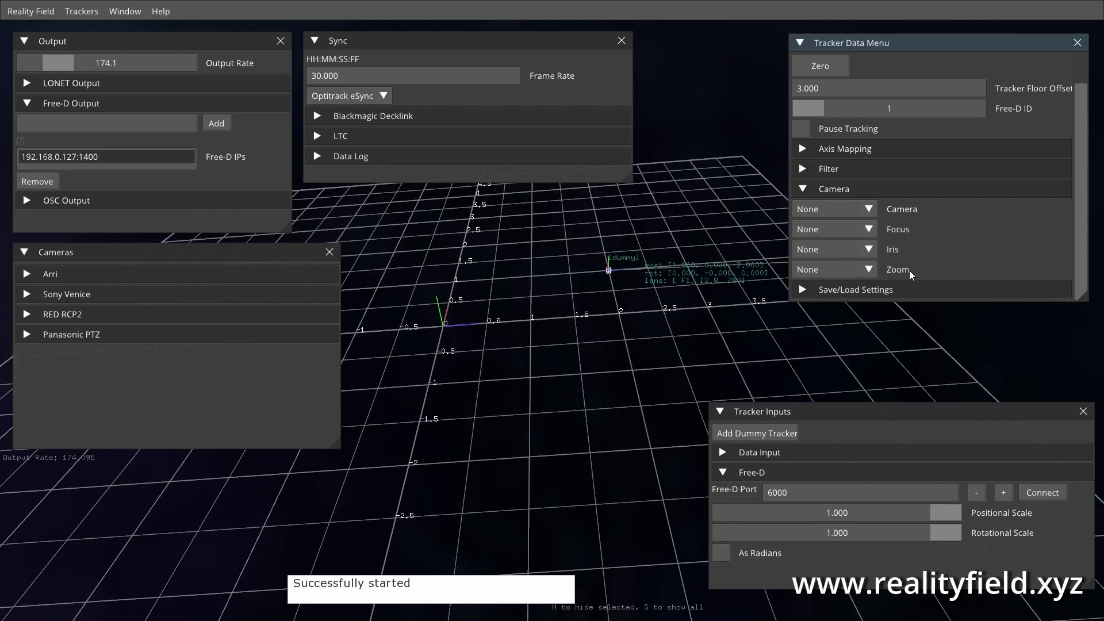
{"action": "left_click_drag", "start_coordinate": [957, 340], "coordinate": [454, 383]}
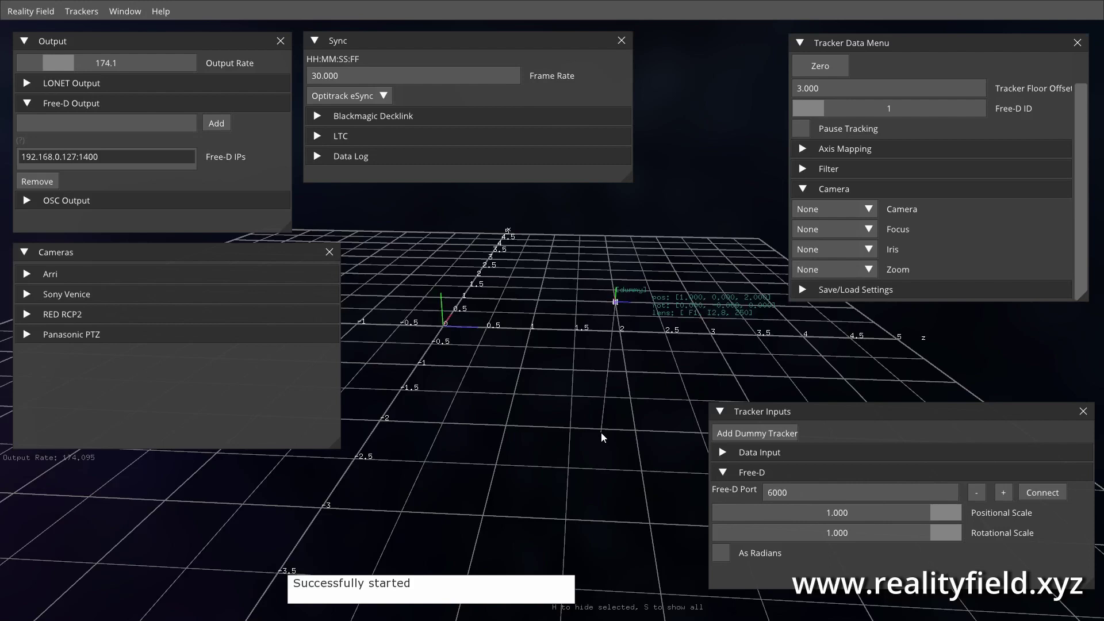
{"action": "left_click", "coordinate": [150, 280]}
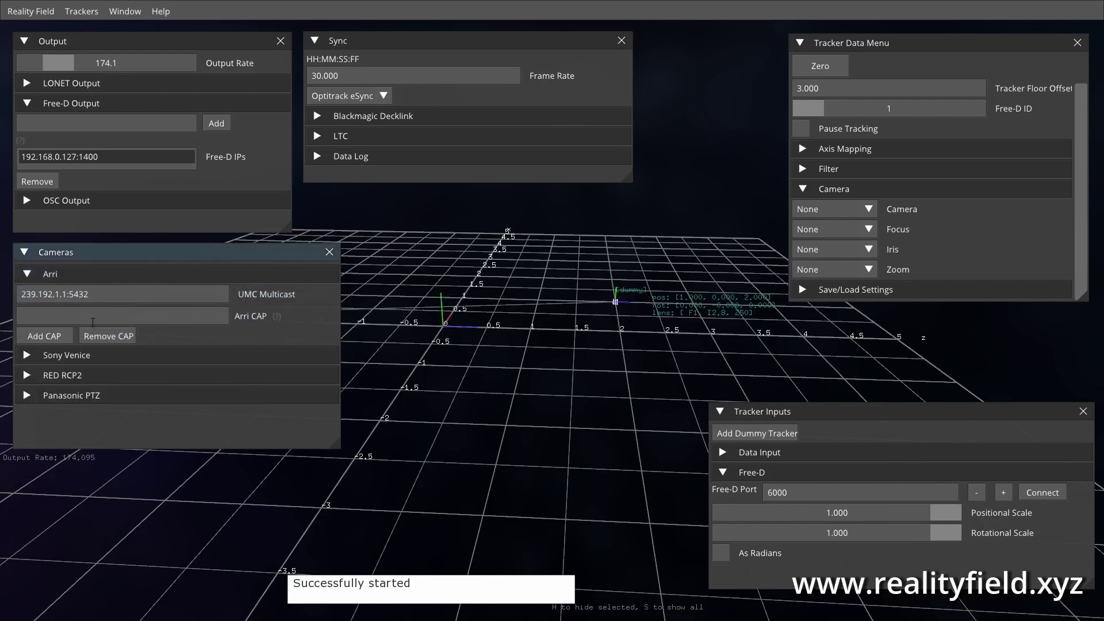
{"action": "left_click", "coordinate": [234, 272]}
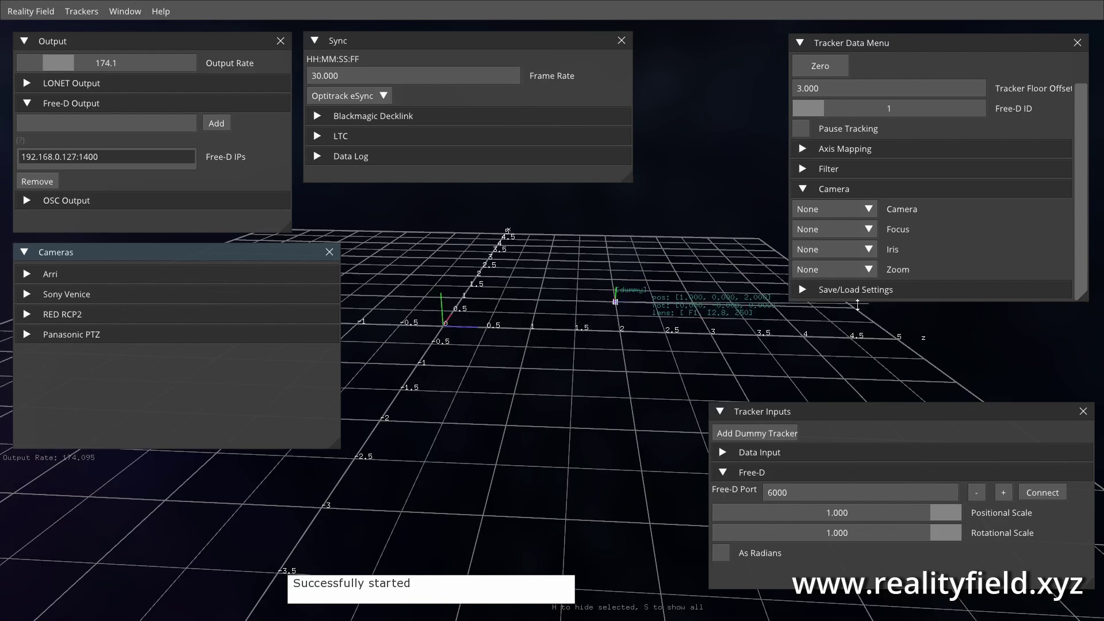
Check the choices for the dummy tracker's Camera and Focus sources, and collapse the Free-D input and camera settings
{"action": "left_click", "coordinate": [857, 207]}
{"action": "left_click", "coordinate": [861, 229]}
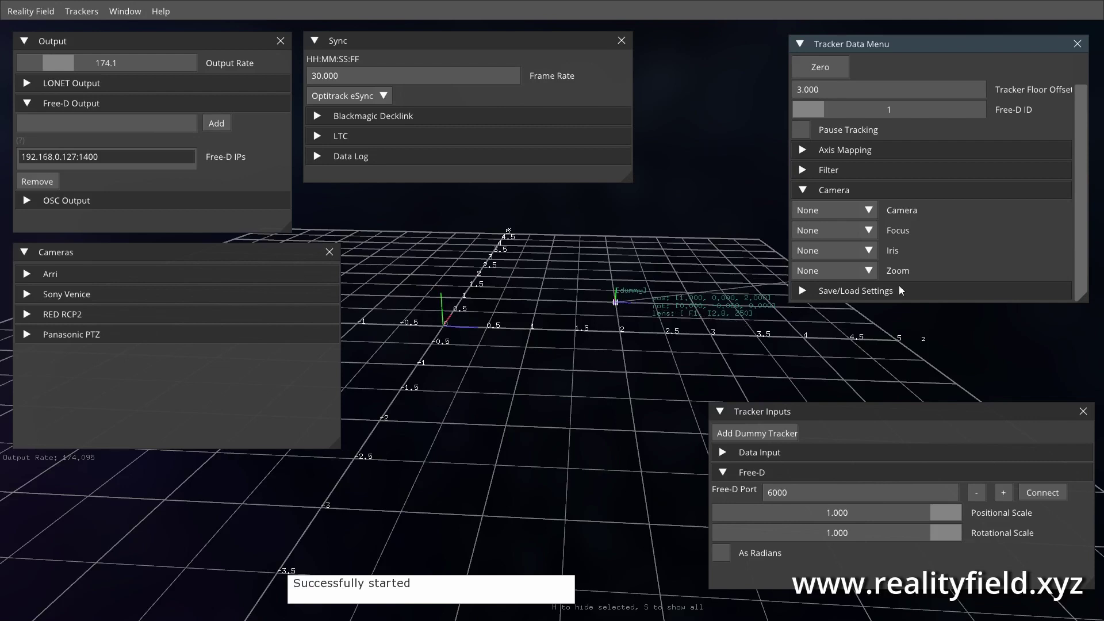
{"action": "left_click", "coordinate": [758, 472]}
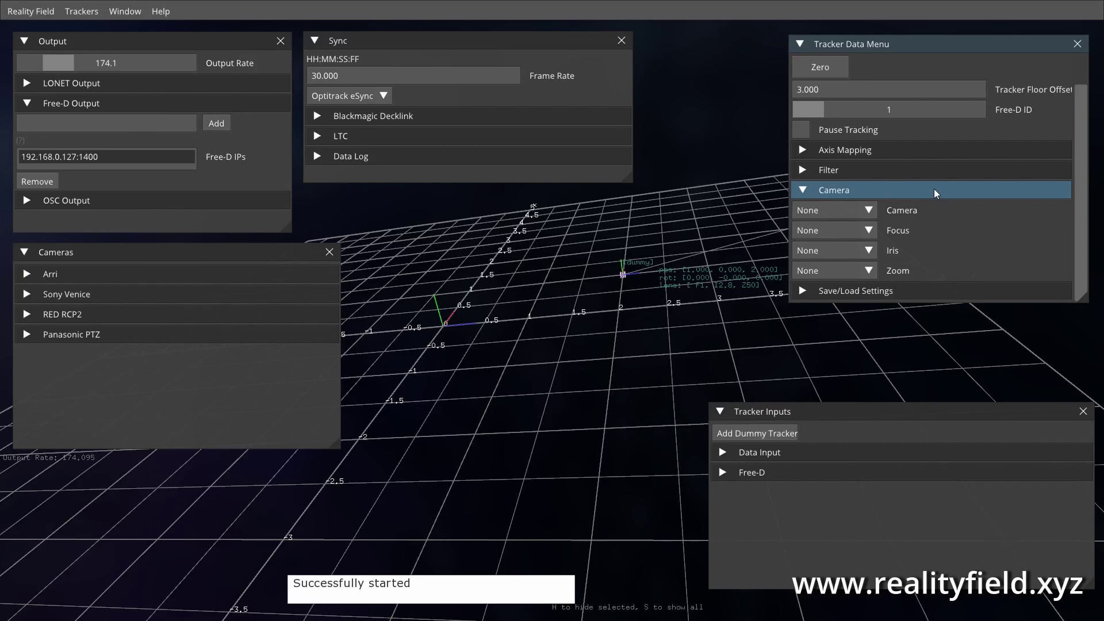
{"action": "left_click", "coordinate": [934, 188]}
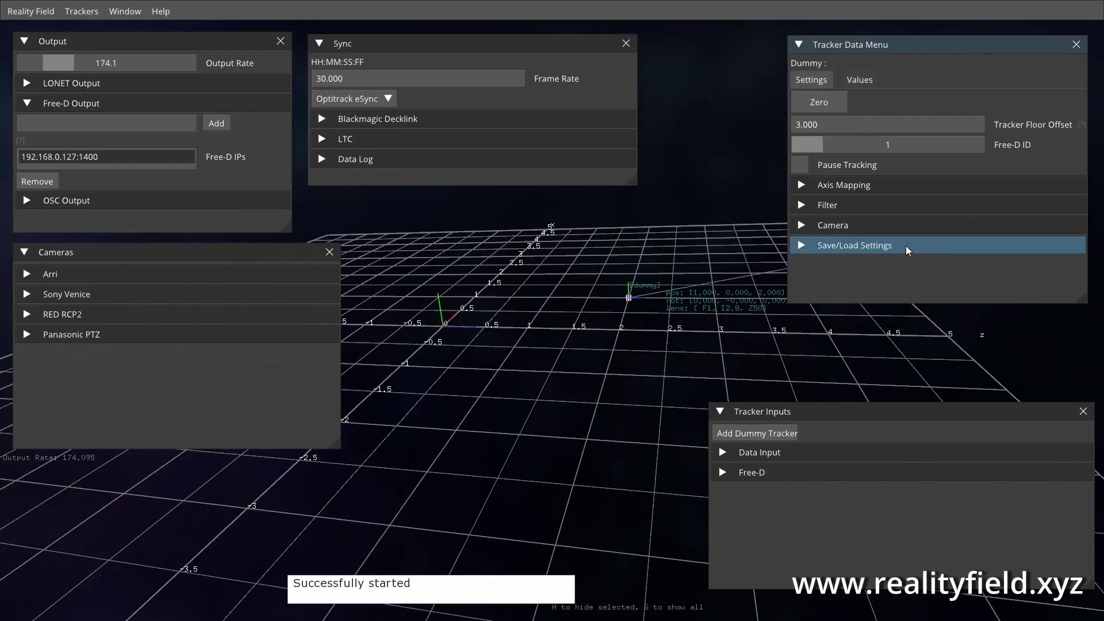
Review the load and save options for the dummy tracker's settings and glance at its axis mapping
{"action": "left_click", "coordinate": [906, 245]}
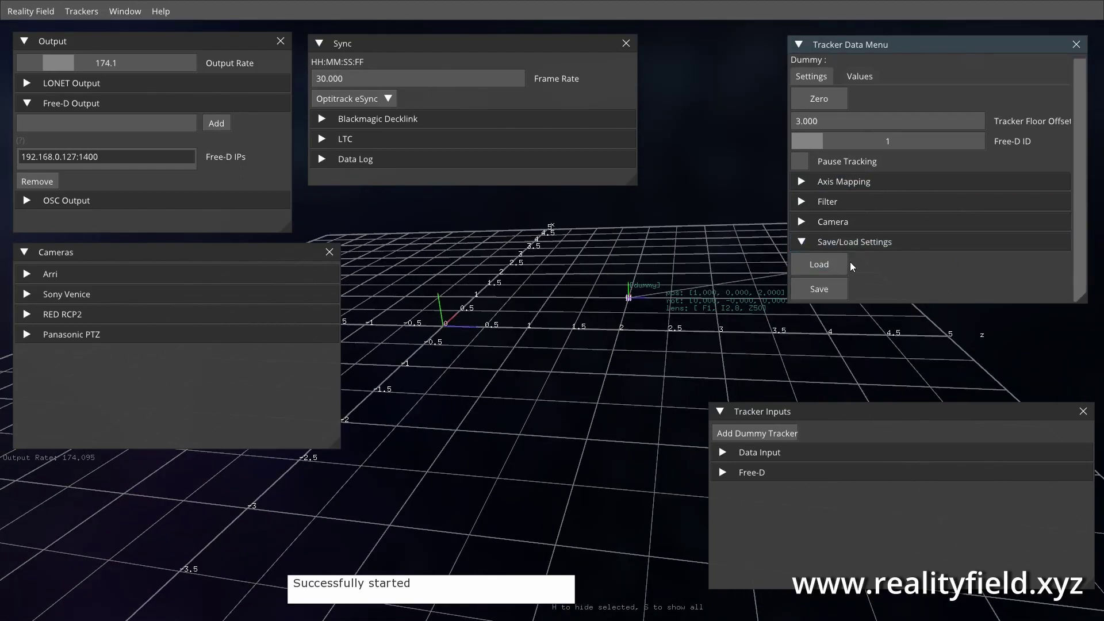
{"action": "left_click", "coordinate": [907, 246]}
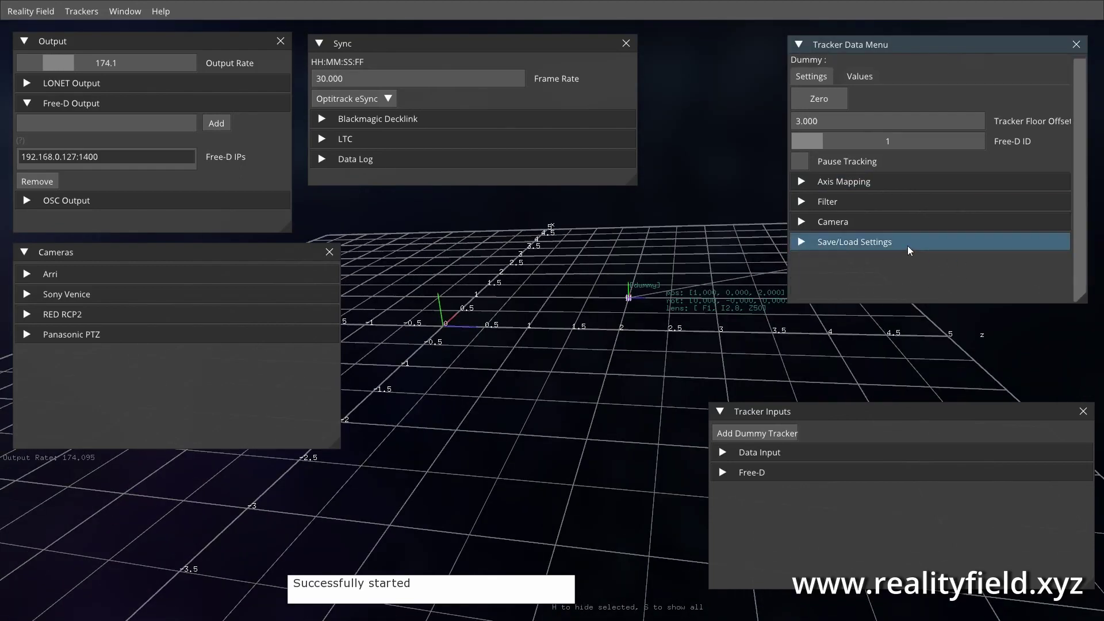
{"action": "left_click", "coordinate": [861, 246]}
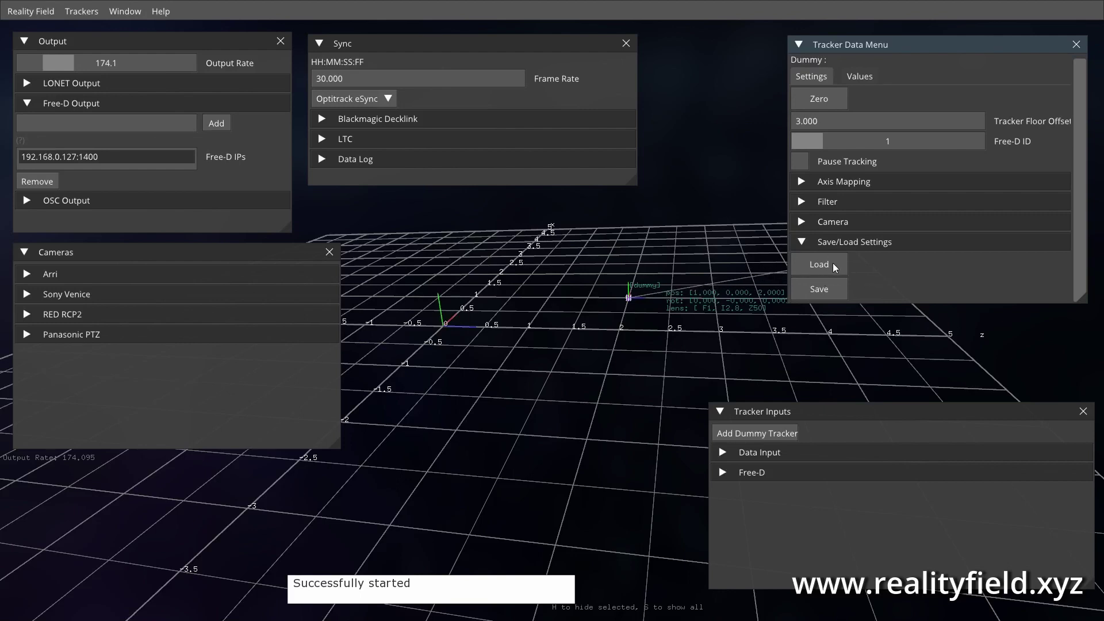
{"action": "left_click", "coordinate": [827, 183]}
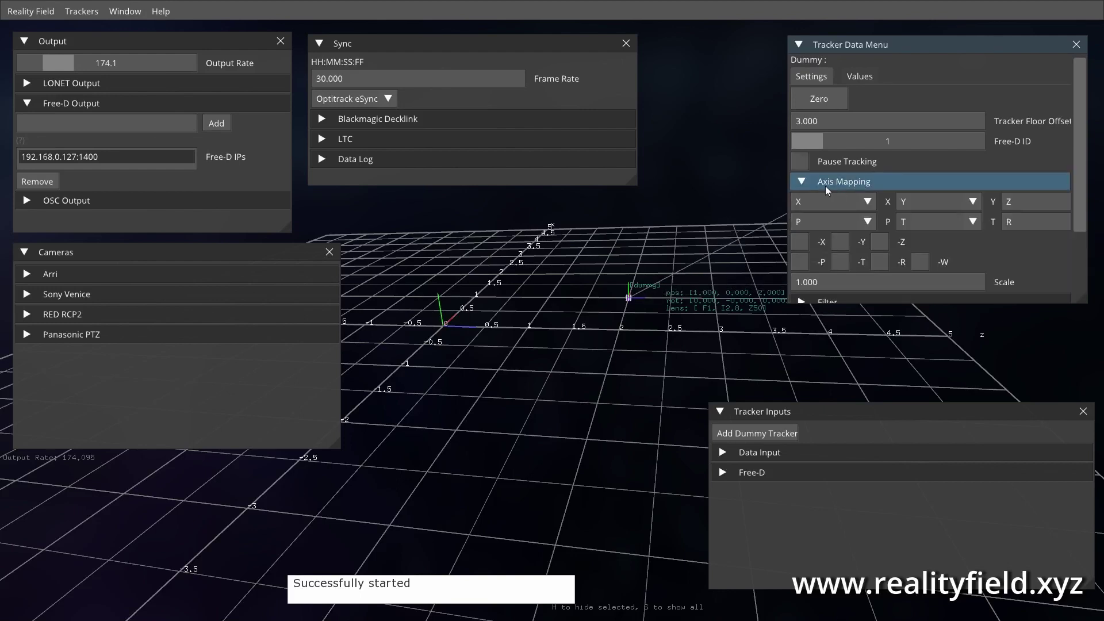
{"action": "left_click", "coordinate": [898, 183]}
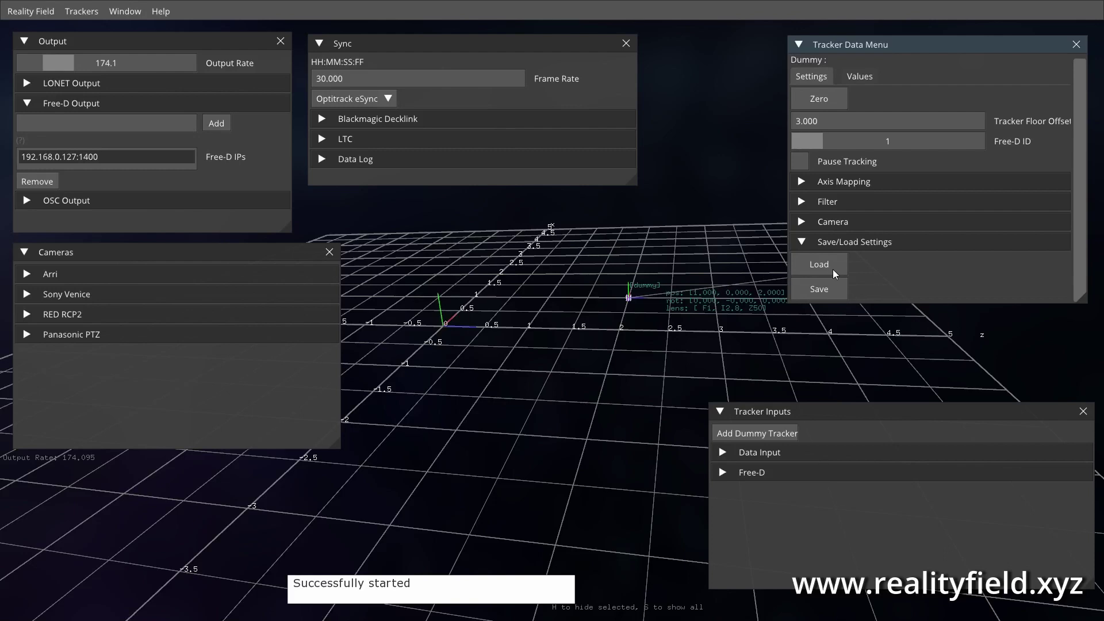
{"action": "left_click", "coordinate": [851, 246]}
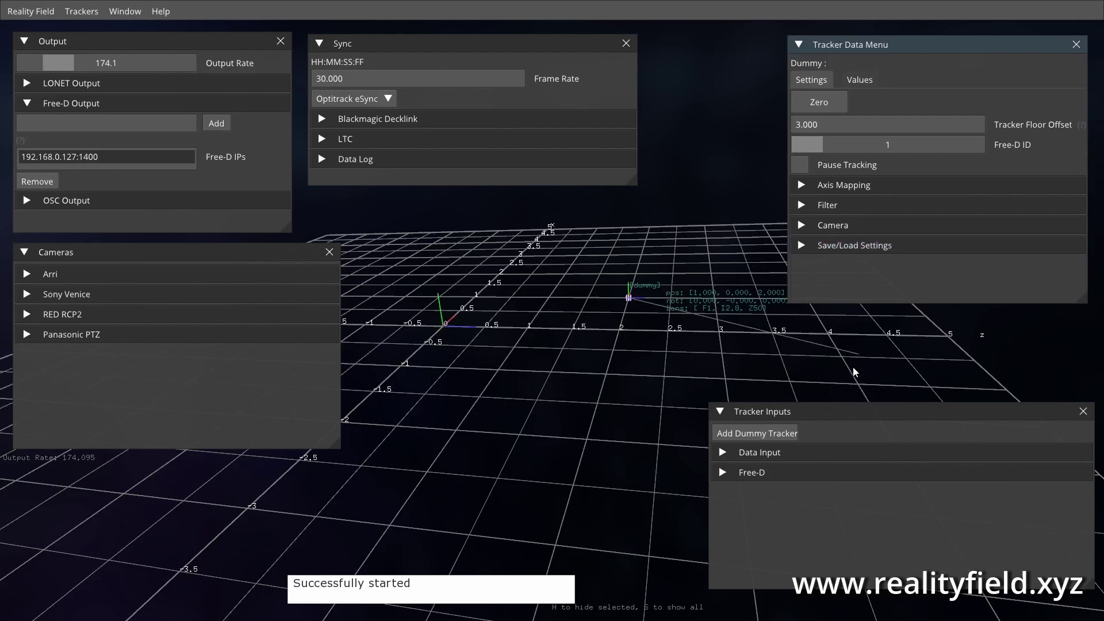
Examine the dummy tracker's positional, zeroing, lens and camera data values
{"action": "left_click", "coordinate": [862, 80]}
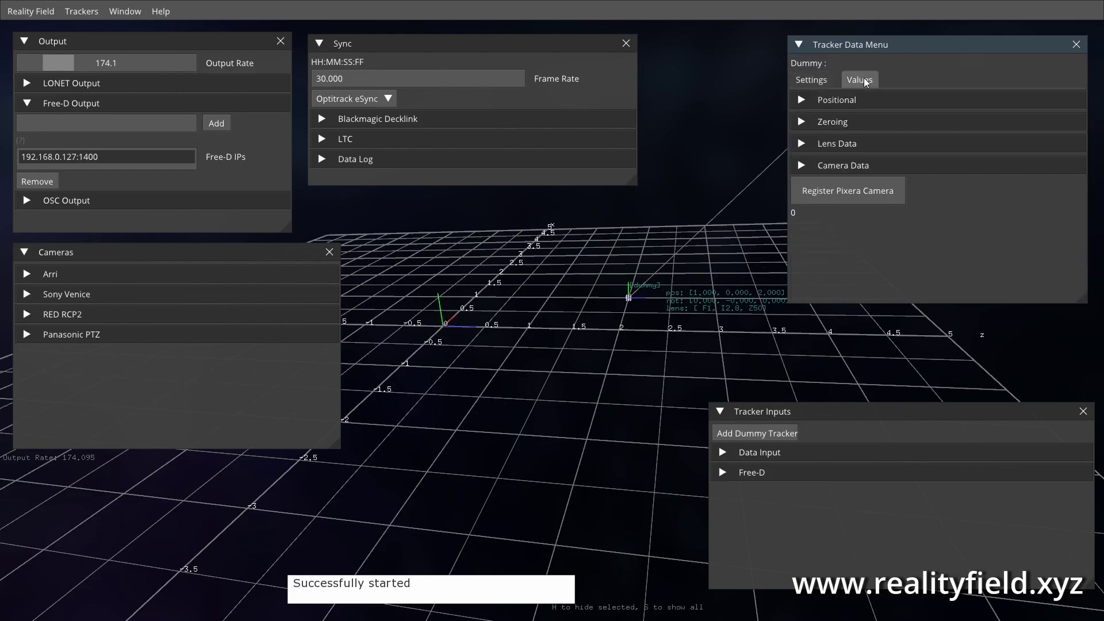
{"action": "left_click", "coordinate": [849, 99]}
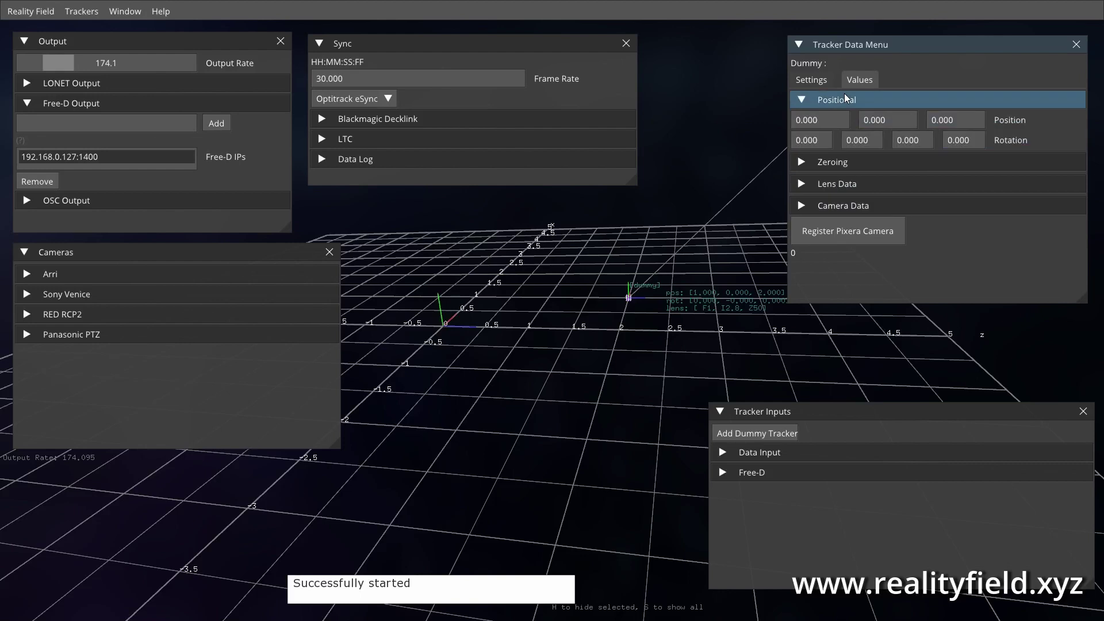
{"action": "left_click", "coordinate": [905, 162]}
{"action": "left_click", "coordinate": [860, 224]}
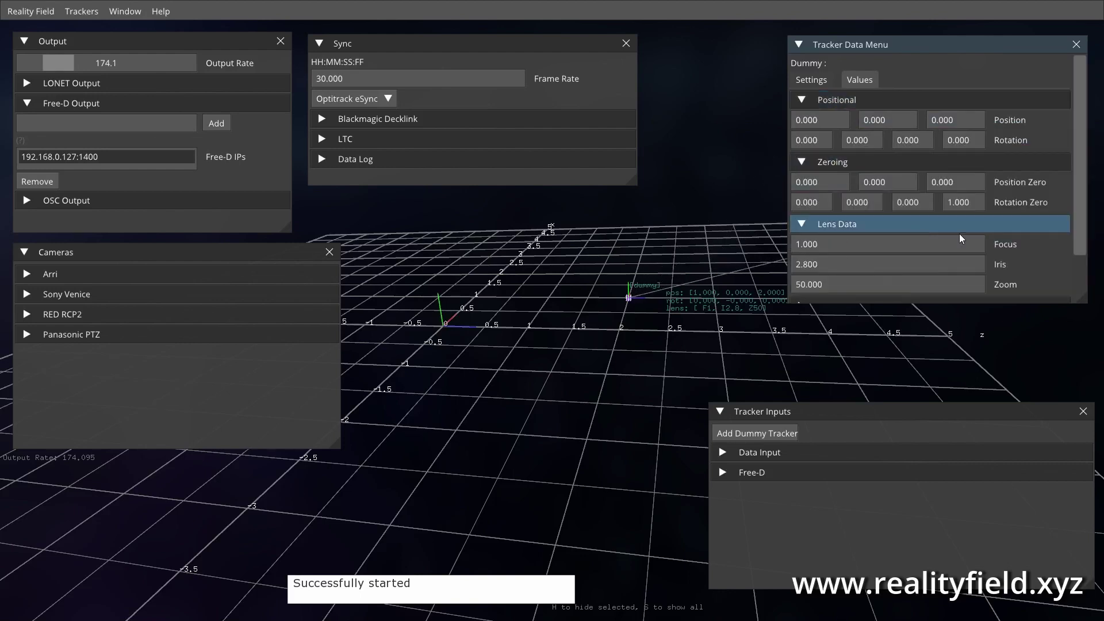
{"action": "scroll", "coordinate": [1035, 247], "scroll_direction": "down", "scroll_amount": 2}
{"action": "left_click", "coordinate": [1022, 253]}
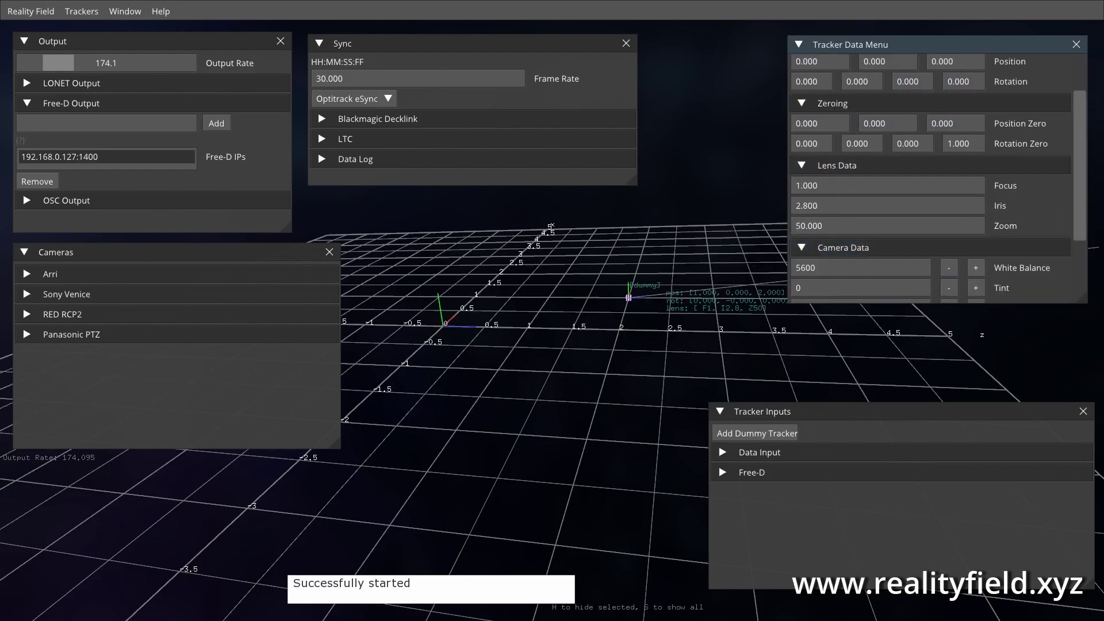
{"action": "scroll", "coordinate": [1062, 223], "scroll_direction": "down", "scroll_amount": 2}
{"action": "scroll", "coordinate": [1043, 129], "scroll_direction": "up", "scroll_amount": 5}
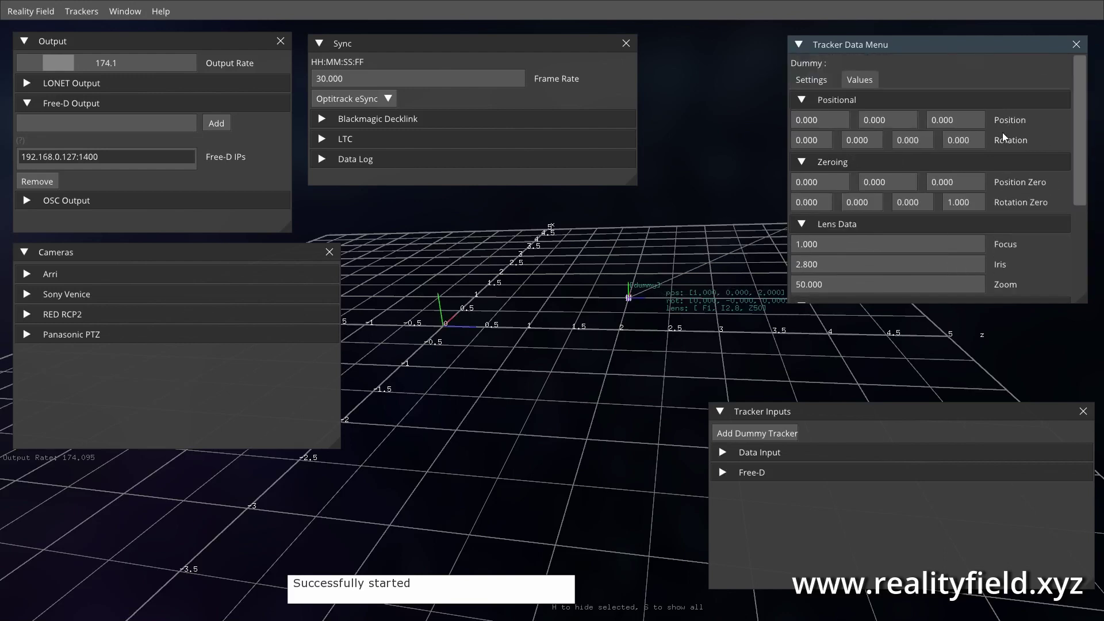
Inspect the Position Zero, lens and camera data fields once more while collapsing all the dummy tracker's value groups
{"action": "left_click", "coordinate": [874, 101]}
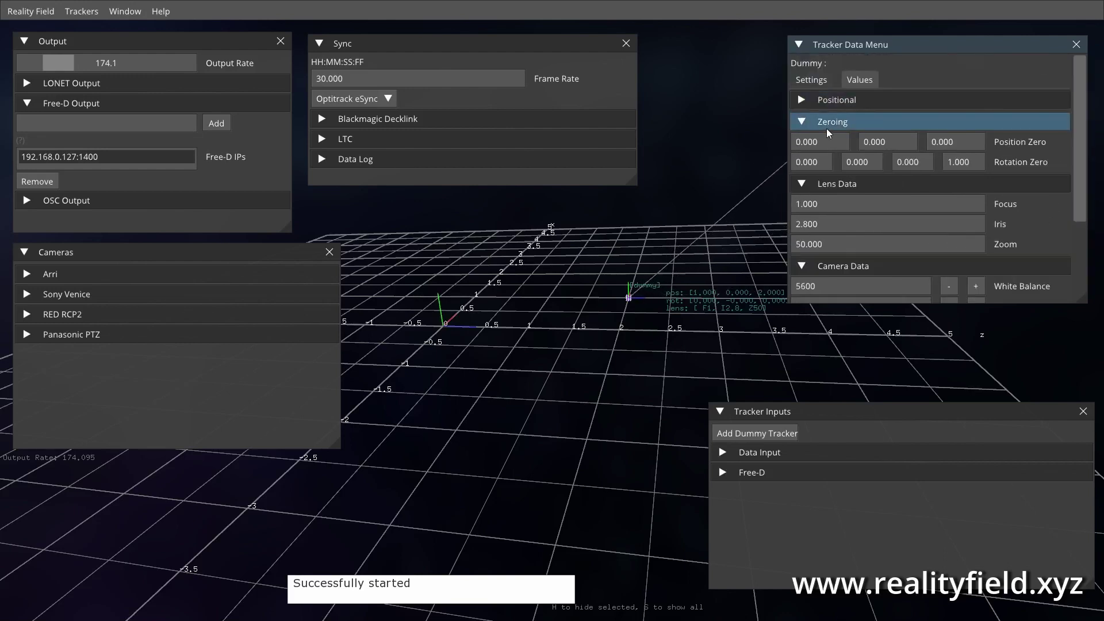
{"action": "double_click", "coordinate": [819, 144]}
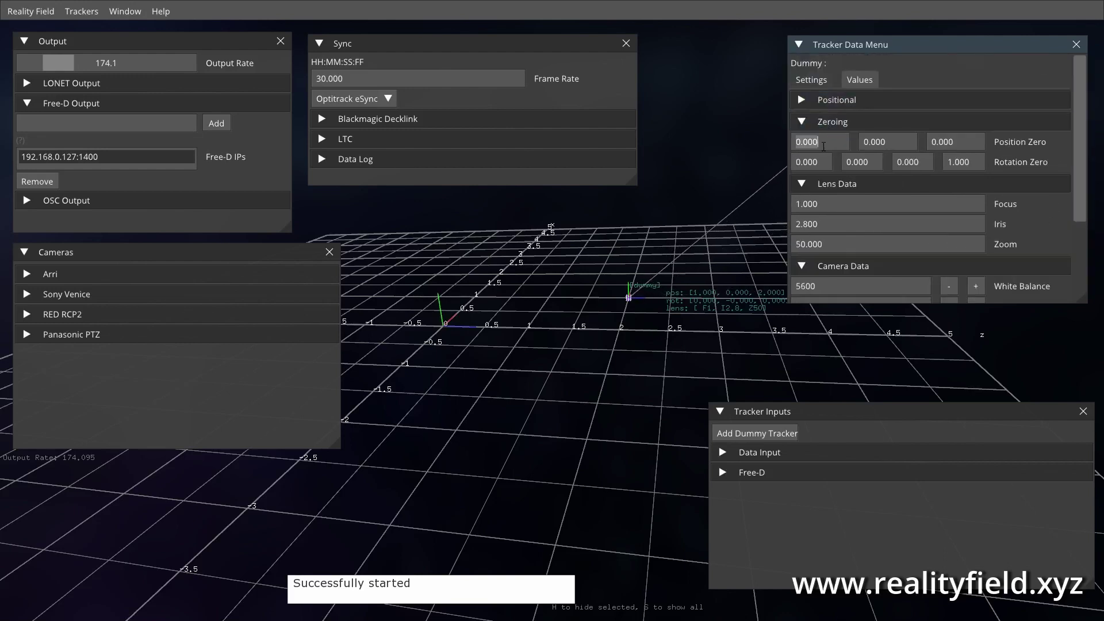
{"action": "left_click", "coordinate": [868, 123]}
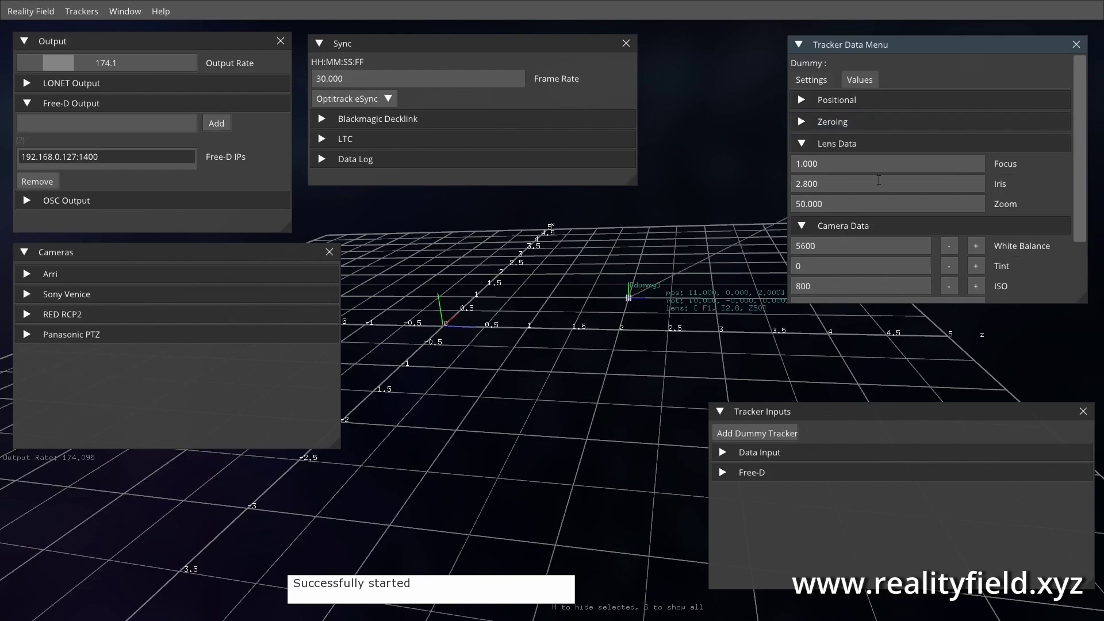
{"action": "left_click", "coordinate": [852, 150]}
{"action": "scroll", "coordinate": [865, 167], "scroll_direction": "down", "scroll_amount": 1}
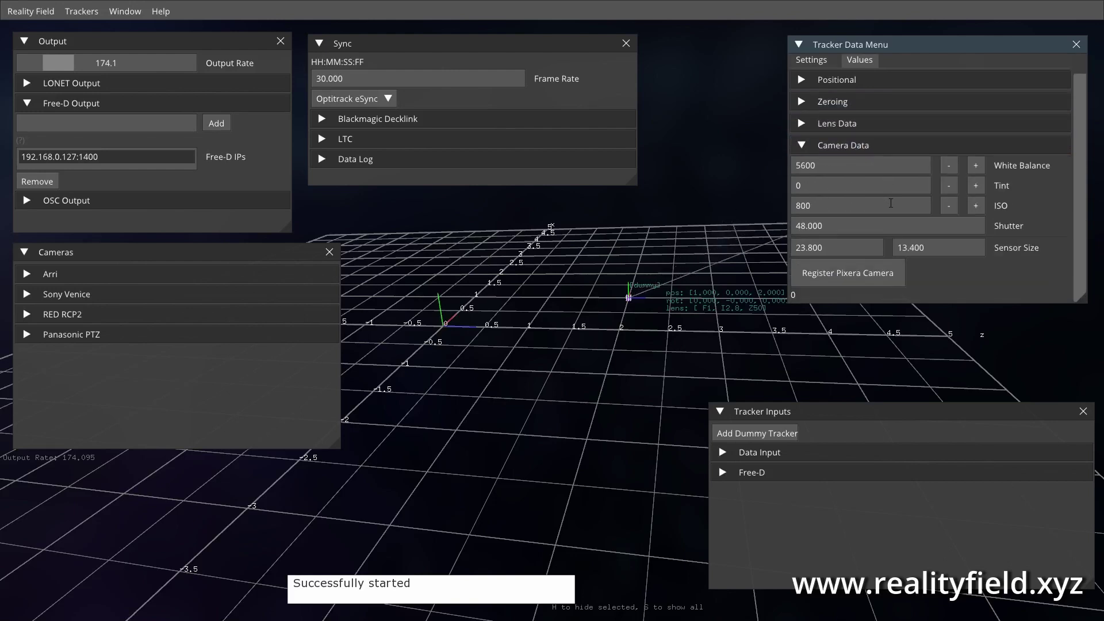
{"action": "left_click", "coordinate": [884, 151]}
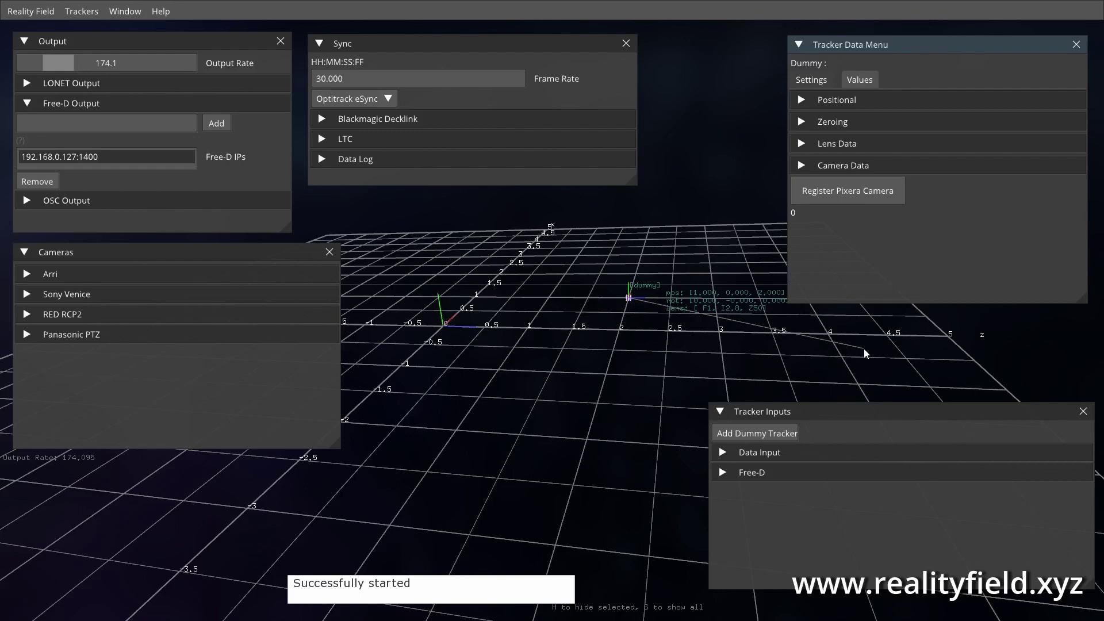
{"action": "scroll", "coordinate": [639, 294], "scroll_direction": "up", "scroll_amount": 5}
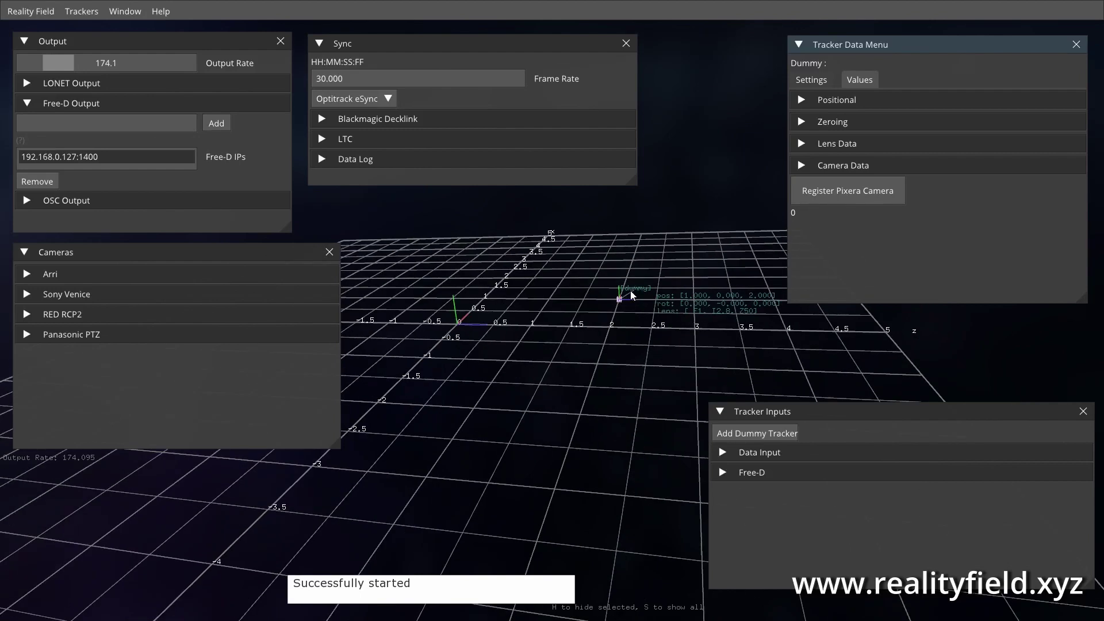
{"action": "scroll", "coordinate": [613, 363], "scroll_direction": "up", "scroll_amount": 2}
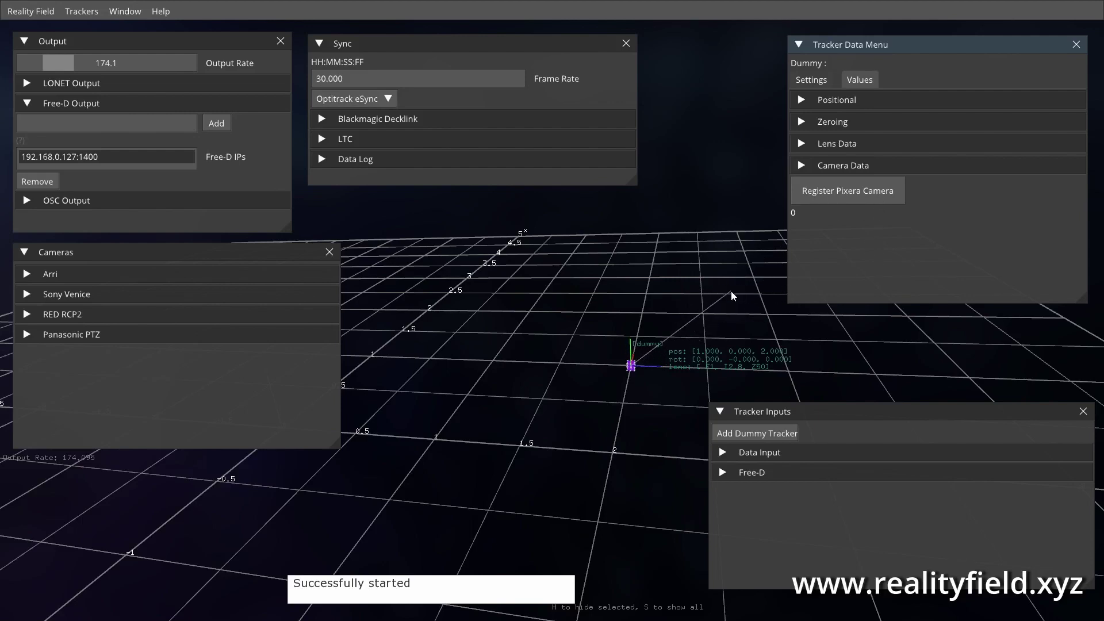
{"action": "mouse_move", "coordinate": [729, 294]}
{"action": "left_mouse_down"}
{"action": "mouse_move", "coordinate": [712, 316]}
{"action": "mouse_move", "coordinate": [723, 310]}
{"action": "left_mouse_up"}
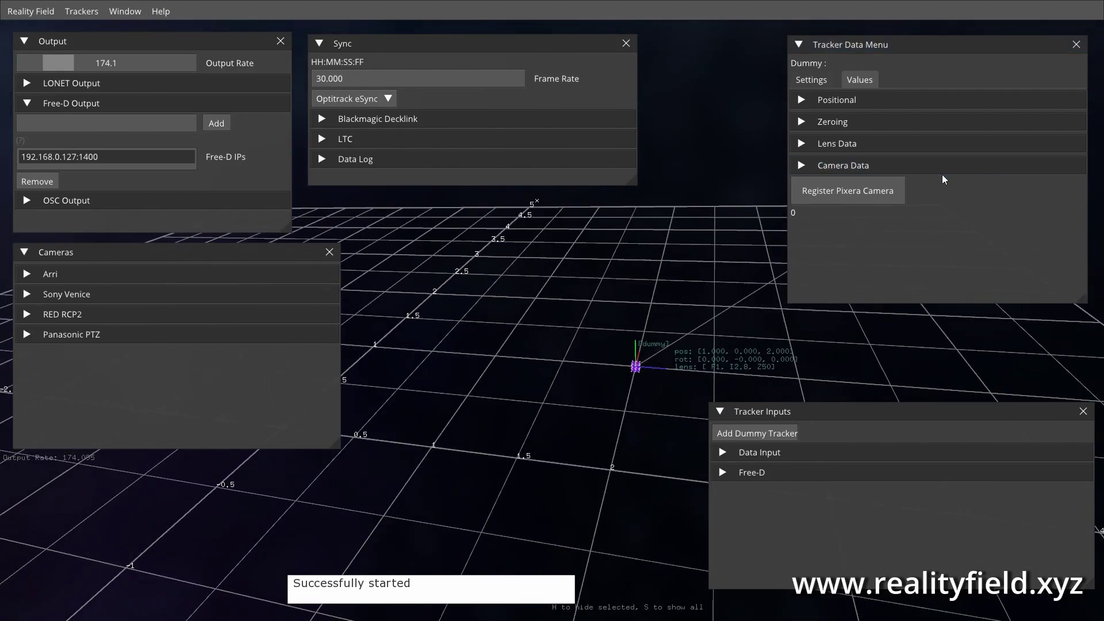
{"action": "left_click_drag", "start_coordinate": [683, 315], "coordinate": [670, 325]}
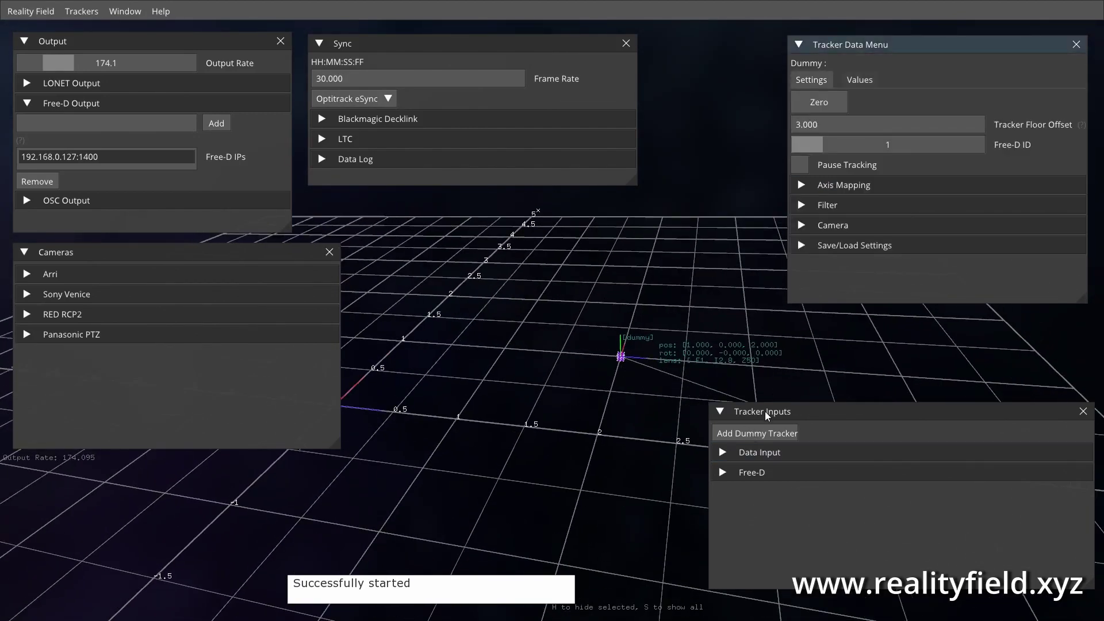
Review the tracker Data Input connections, the Optitrack Server choices and the Free-D input settings, collapsing both groups
{"action": "left_click_drag", "start_coordinate": [765, 412], "coordinate": [761, 399]}
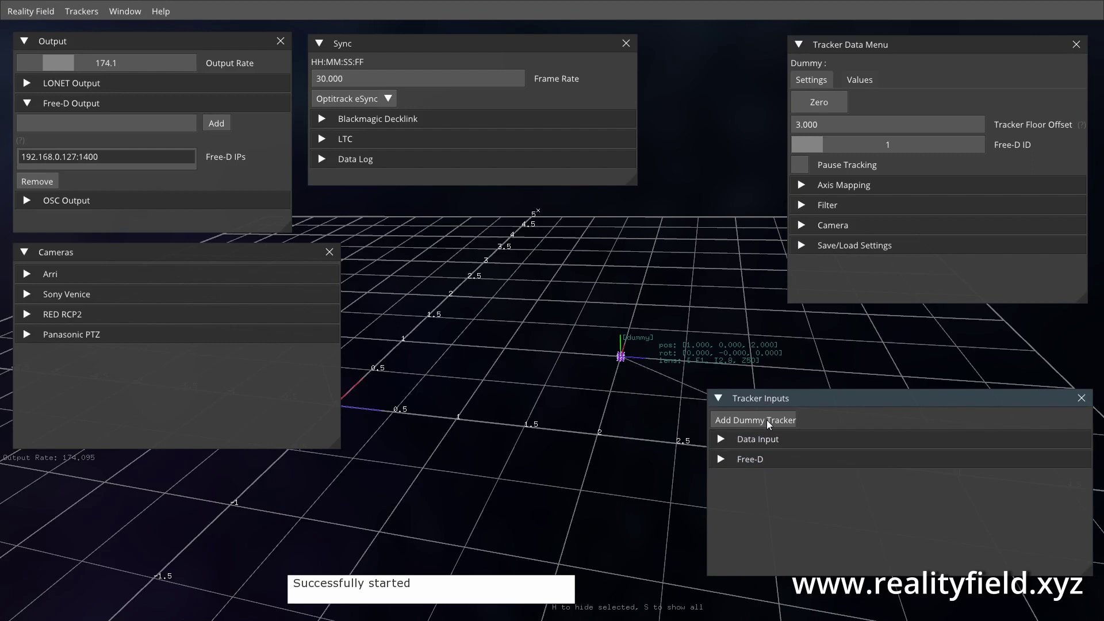
{"action": "left_click", "coordinate": [780, 440]}
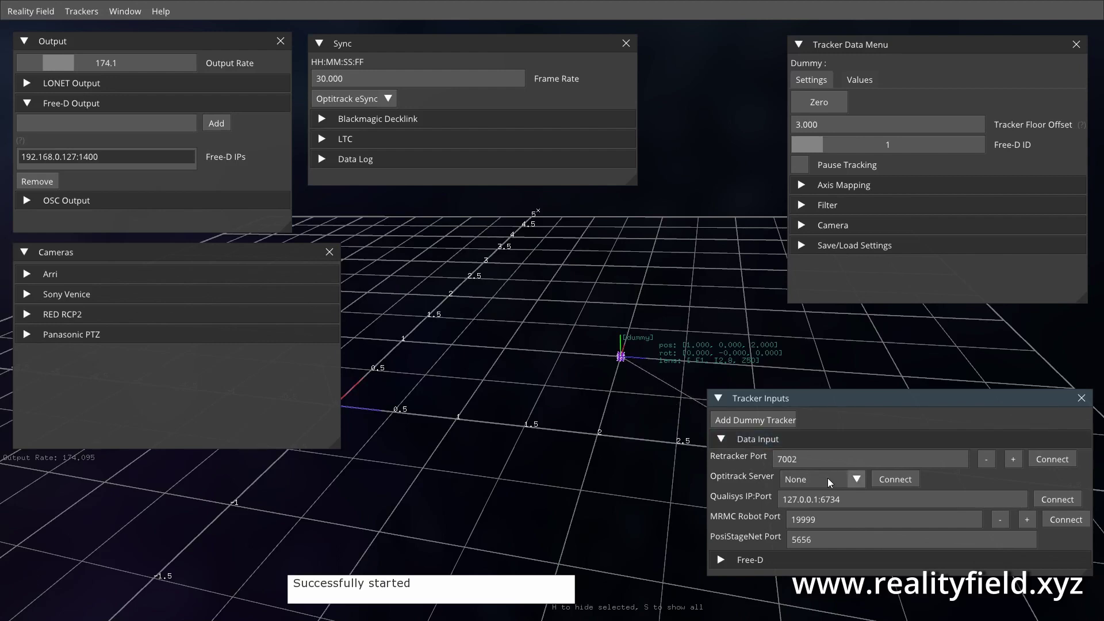
{"action": "left_click", "coordinate": [803, 478]}
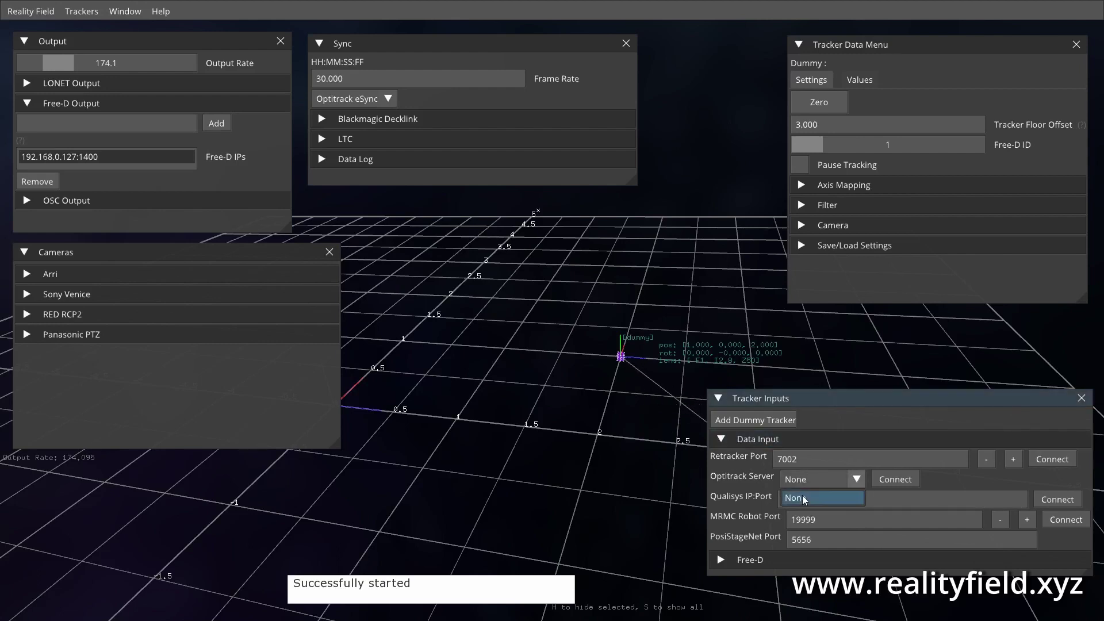
{"action": "left_click", "coordinate": [804, 498]}
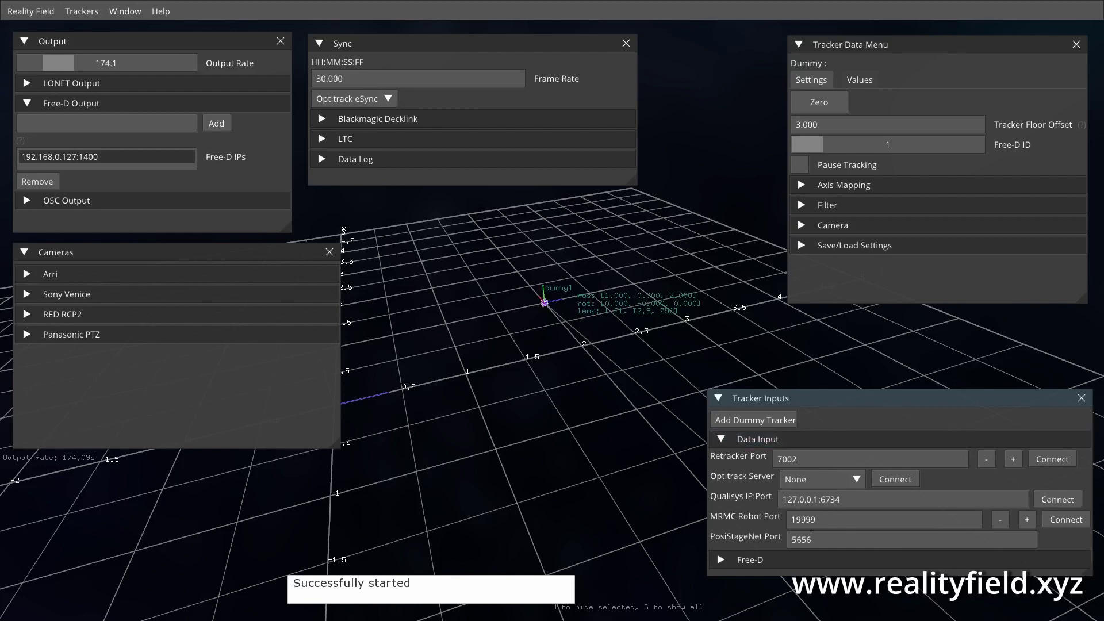
{"action": "left_click", "coordinate": [777, 441]}
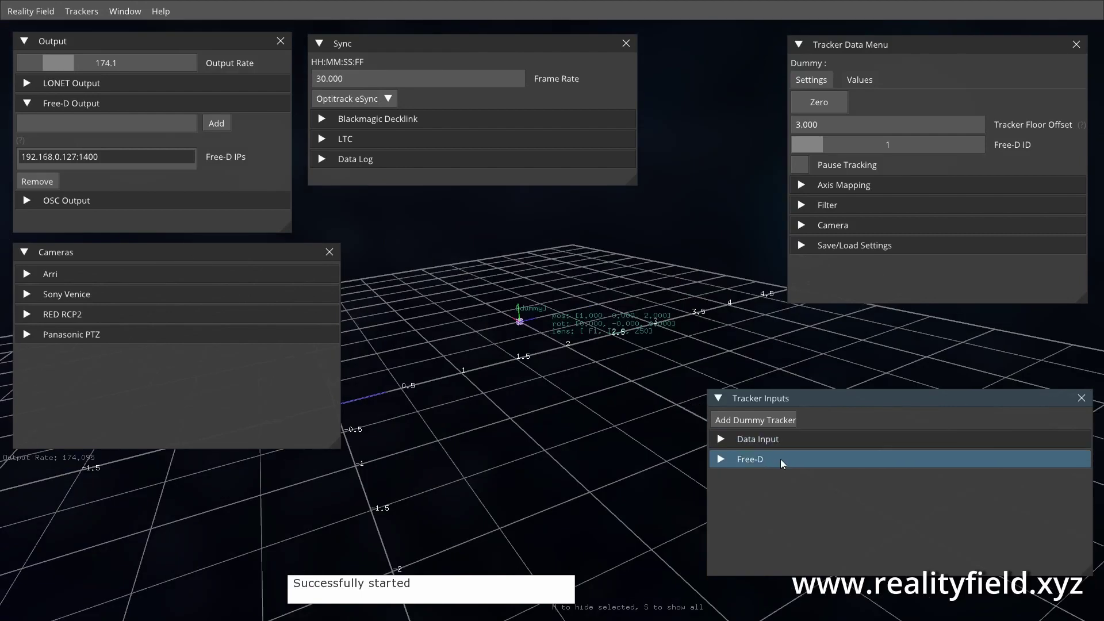
{"action": "left_click", "coordinate": [781, 459]}
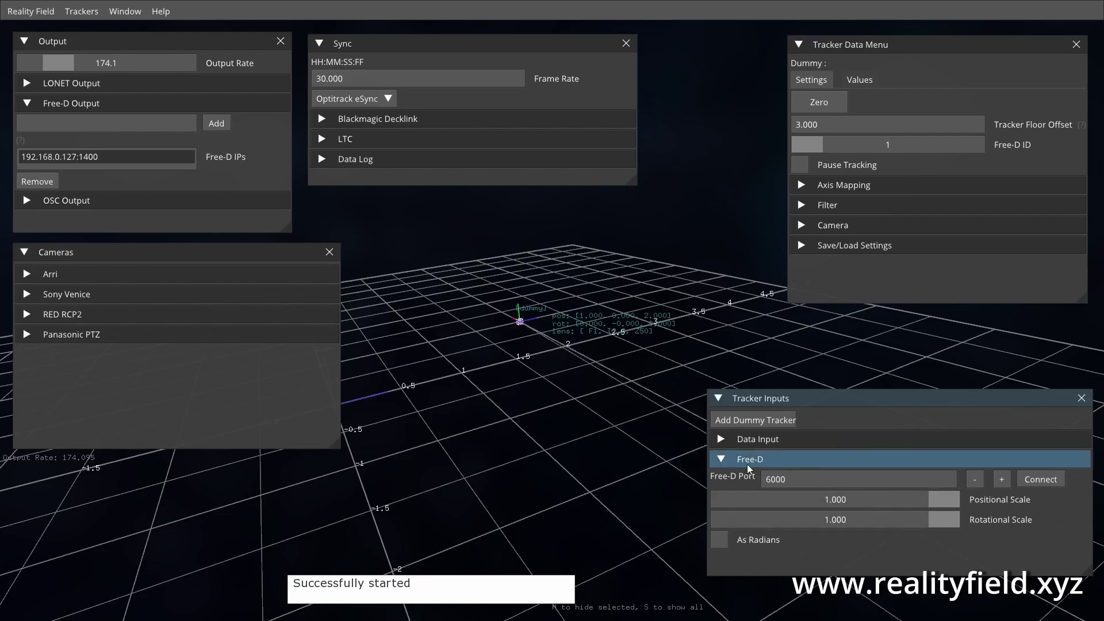
{"action": "left_click", "coordinate": [789, 460]}
{"action": "left_click_drag", "start_coordinate": [554, 465], "coordinate": [468, 451]}
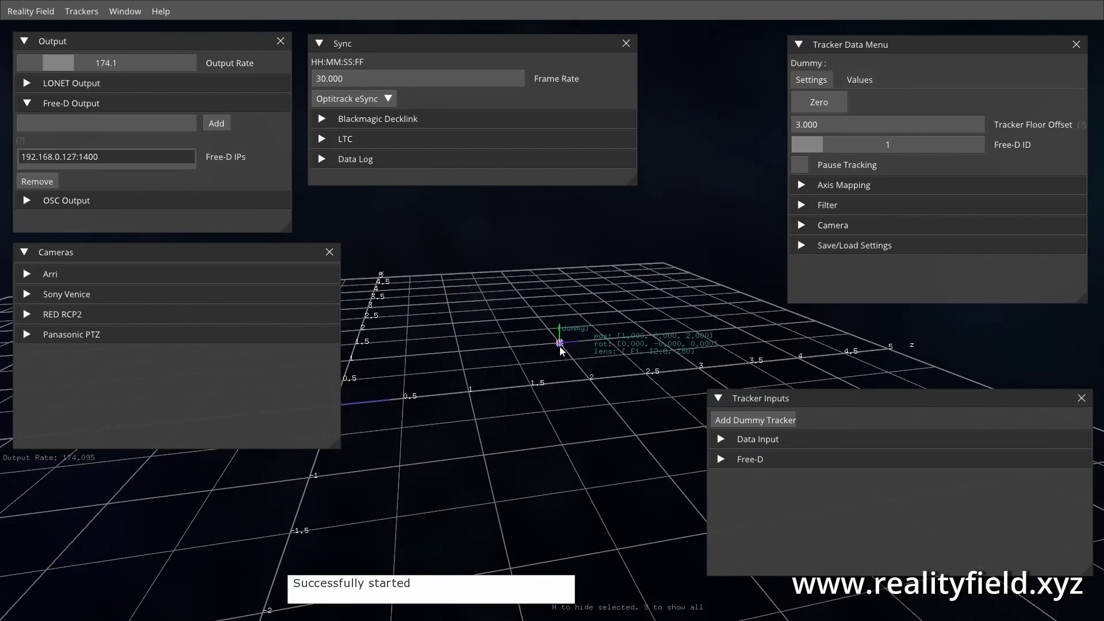
{"action": "left_click_drag", "start_coordinate": [561, 350], "coordinate": [593, 322]}
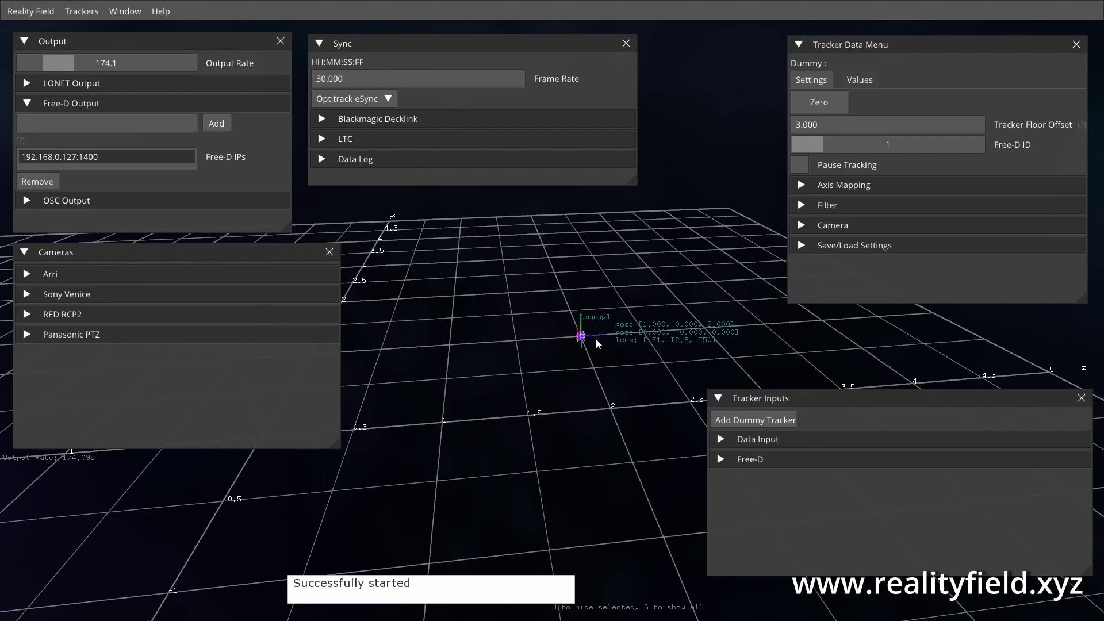
{"action": "left_click_drag", "start_coordinate": [592, 346], "coordinate": [516, 463]}
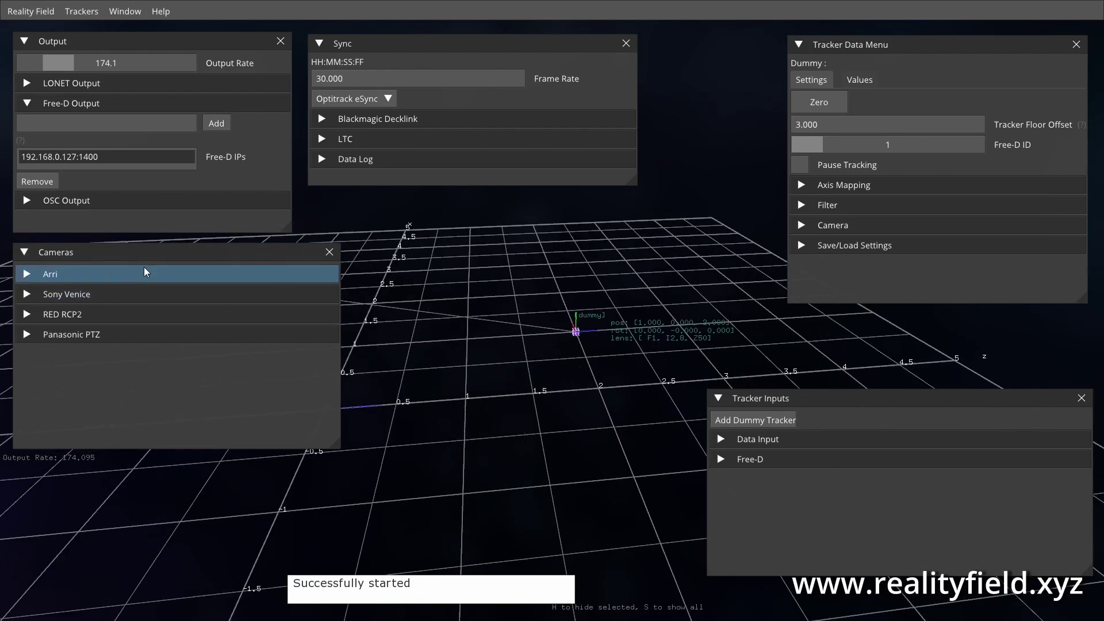
Look over the Panasonic PTZ, Arri and Sony Venice camera connection settings
{"action": "left_click_drag", "start_coordinate": [143, 248], "coordinate": [143, 249]}
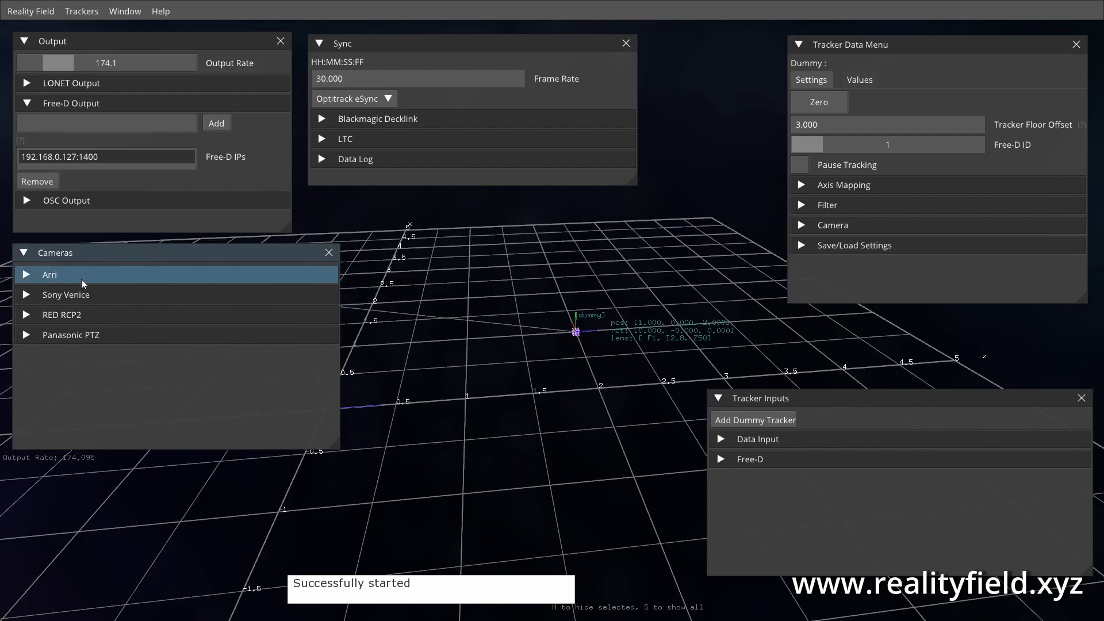
{"action": "left_click", "coordinate": [86, 333]}
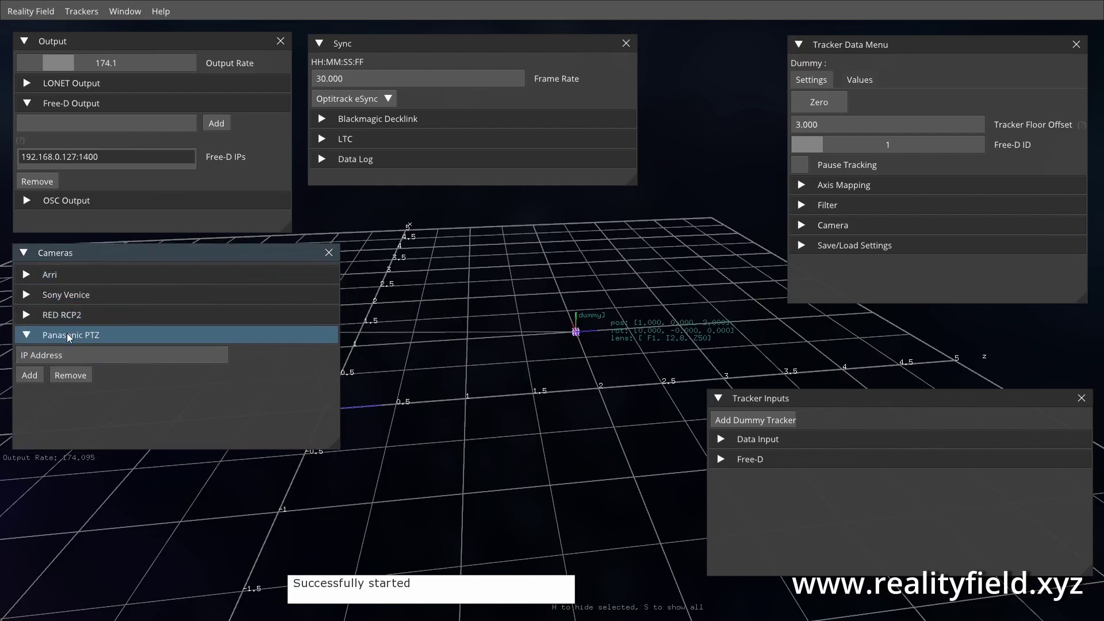
{"action": "left_click", "coordinate": [67, 333]}
{"action": "left_click", "coordinate": [71, 275]}
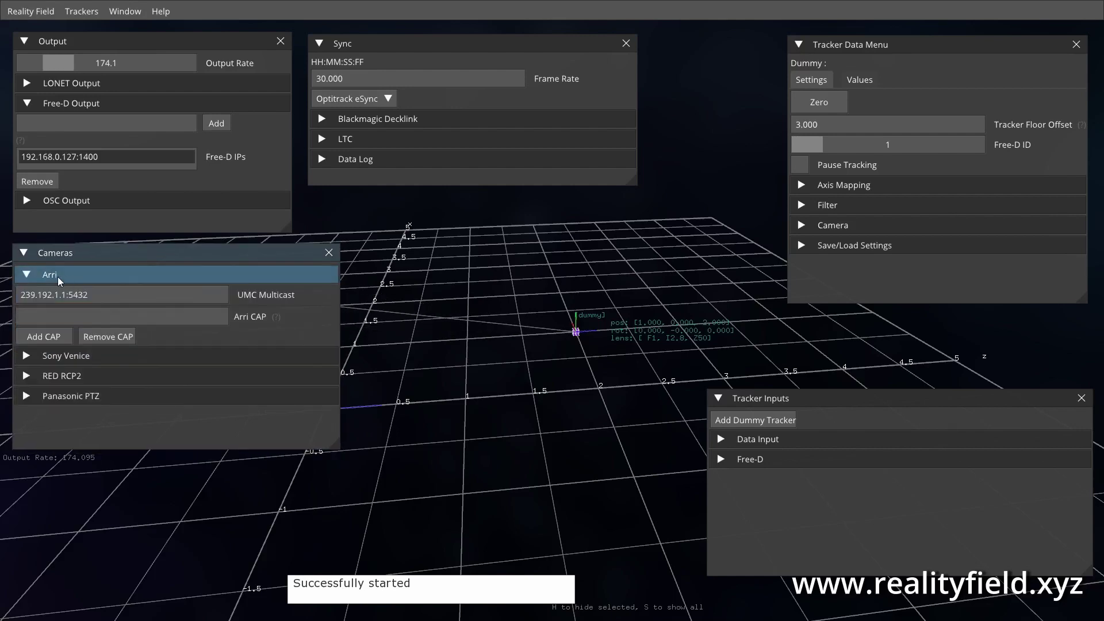
{"action": "left_click", "coordinate": [175, 277]}
{"action": "left_click", "coordinate": [119, 296]}
{"action": "left_click", "coordinate": [115, 299]}
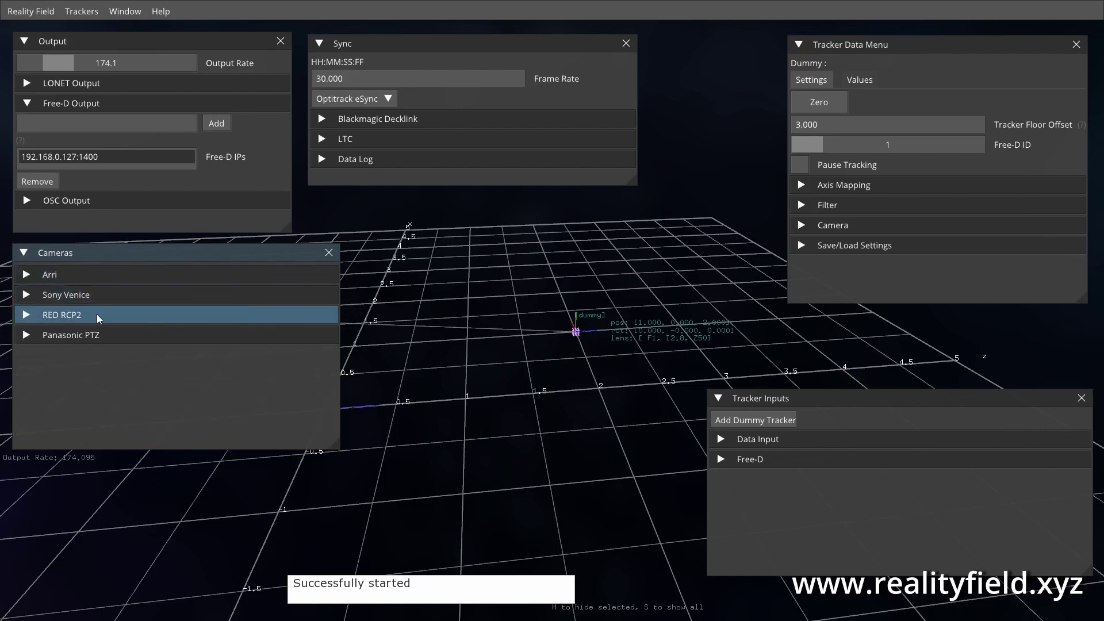
Examine the RED RCP2 and Panasonic PTZ camera IP address settings and collapse both groups
{"action": "left_click", "coordinate": [92, 315]}
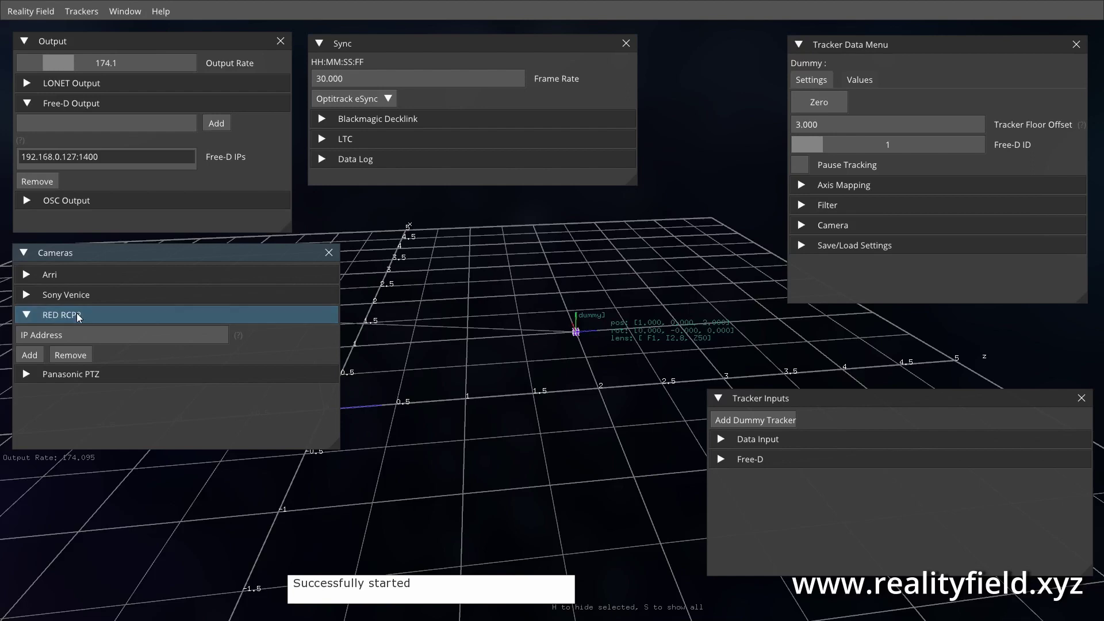
{"action": "left_click", "coordinate": [77, 313]}
{"action": "left_click", "coordinate": [79, 335]}
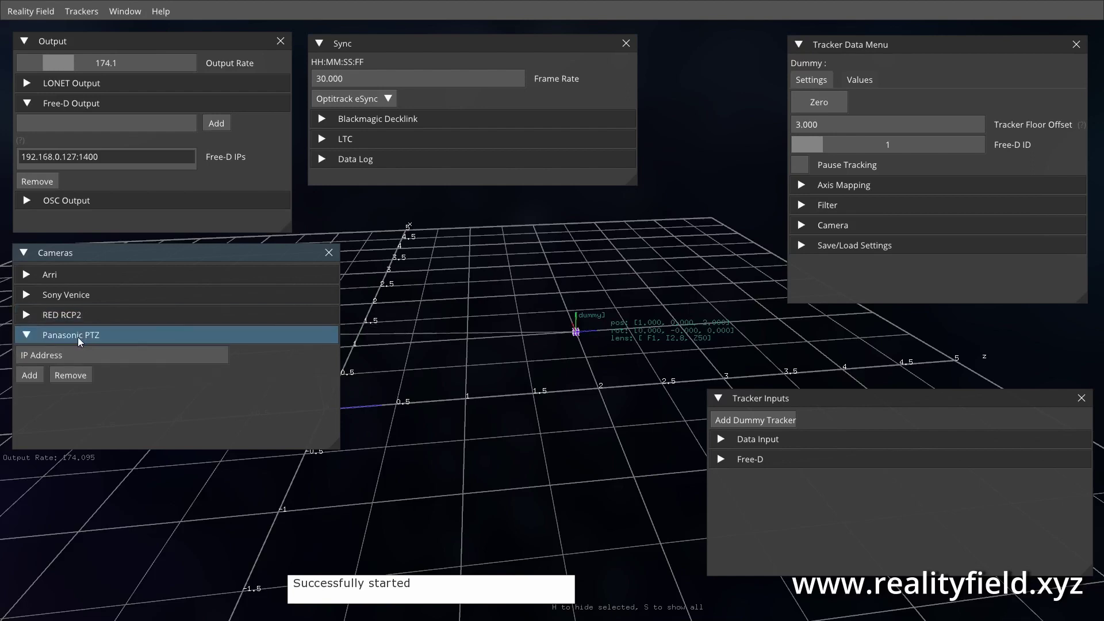
{"action": "left_click", "coordinate": [79, 340]}
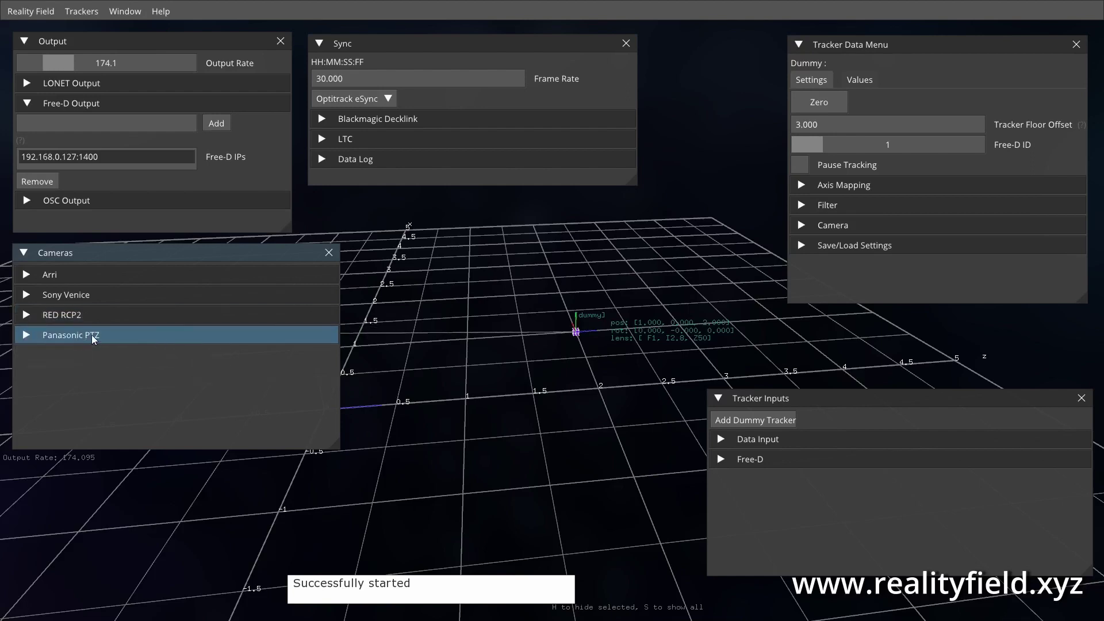
{"action": "left_click", "coordinate": [90, 335]}
{"action": "left_click", "coordinate": [133, 335]}
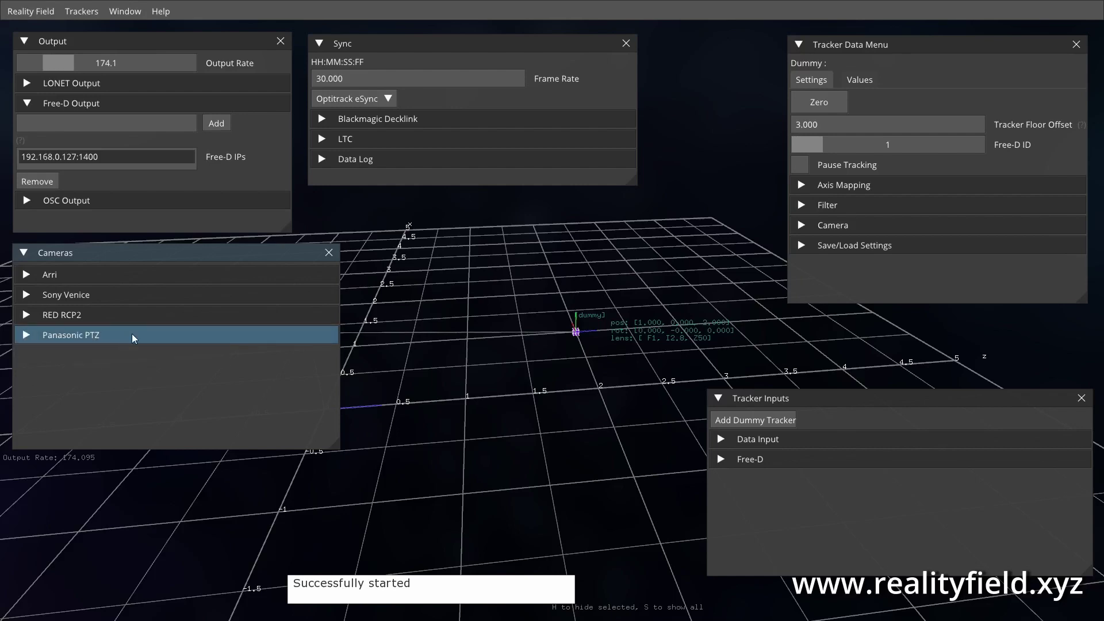
Read the Arri CAP help hint, inspect the Sony Venice connection and login fields, and collapse both camera groups
{"action": "left_click", "coordinate": [91, 276]}
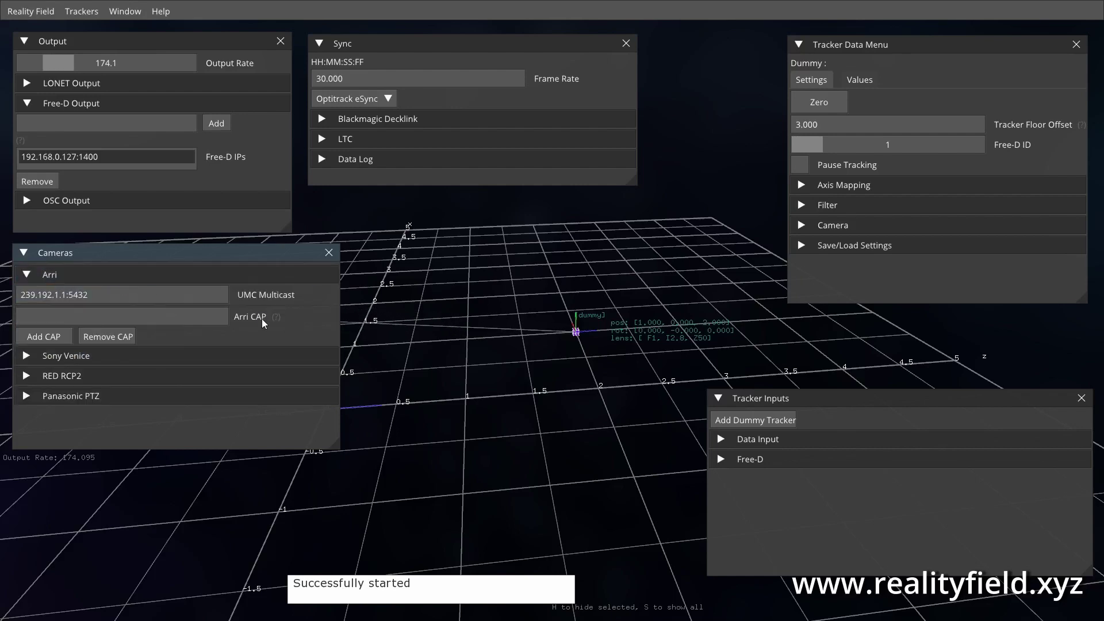
{"action": "mouse_move", "coordinate": [276, 316]}
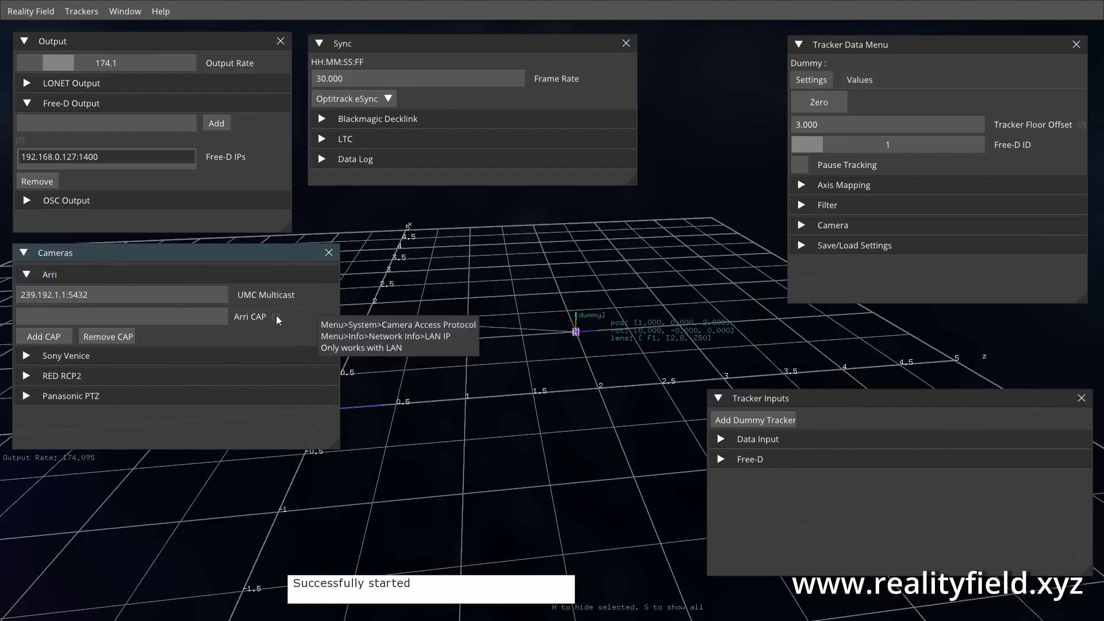
{"action": "left_click", "coordinate": [261, 357]}
{"action": "scroll", "coordinate": [240, 375], "scroll_direction": "down", "scroll_amount": 2}
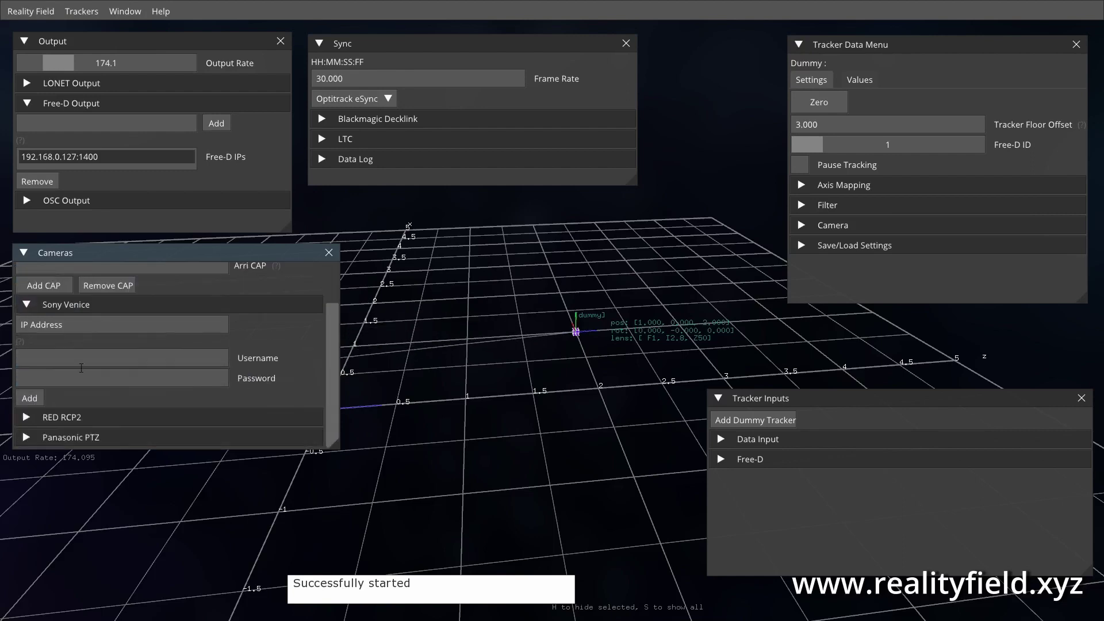
{"action": "mouse_move", "coordinate": [21, 341]}
{"action": "scroll", "coordinate": [305, 372], "scroll_direction": "up", "scroll_amount": 2}
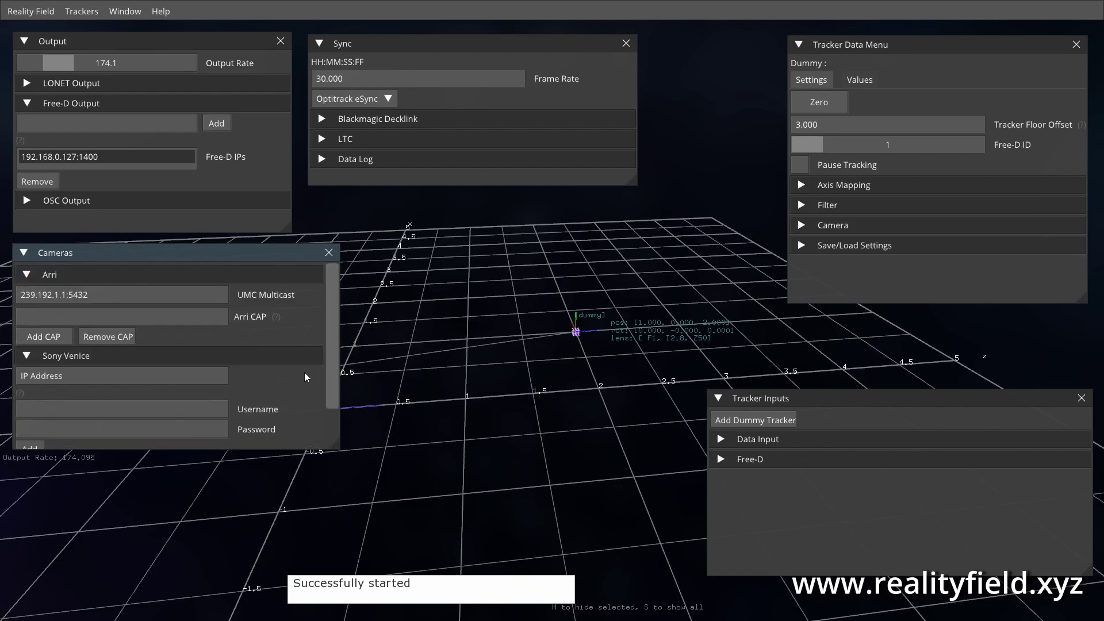
{"action": "left_click", "coordinate": [244, 357]}
{"action": "left_click", "coordinate": [243, 274]}
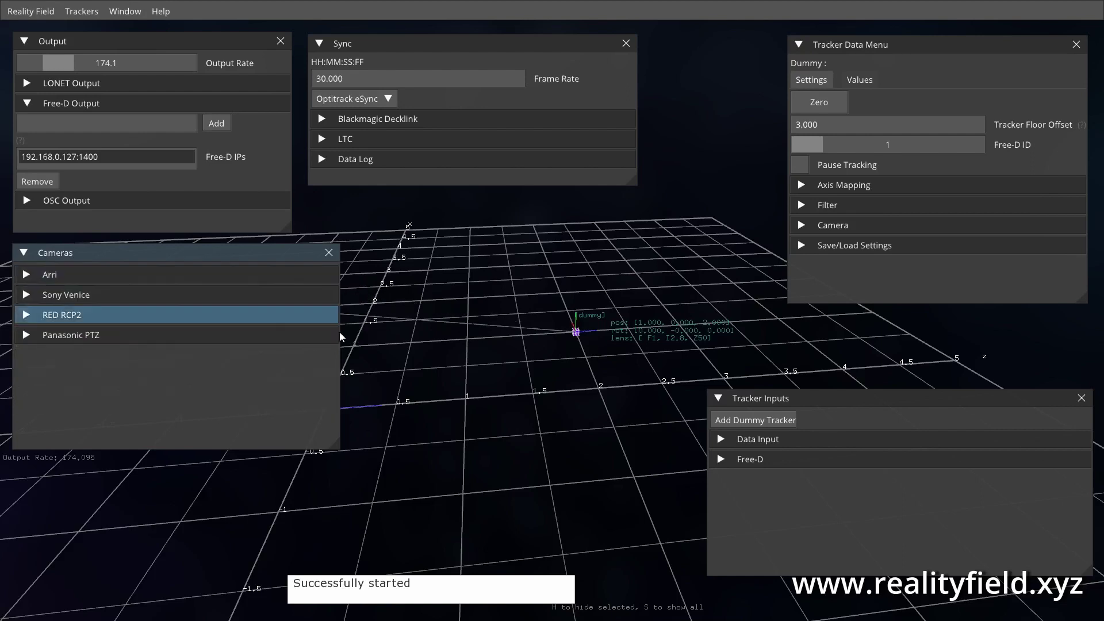
Display the Data overview, examine the dummy tracker's position, rotation and camera data columns, and close the overview
{"action": "left_click", "coordinate": [123, 15]}
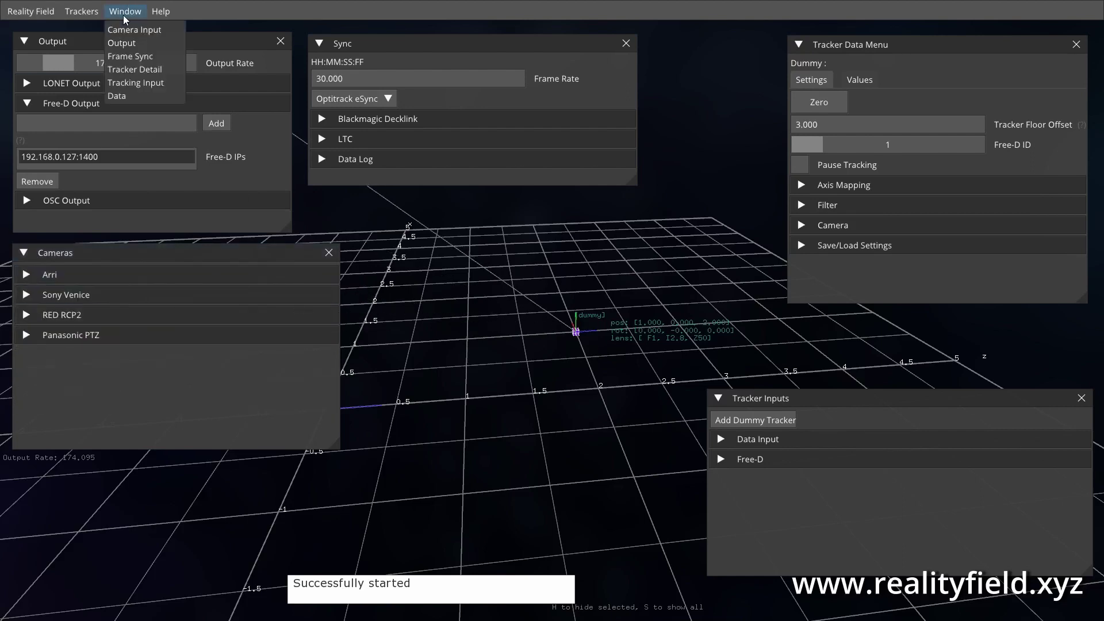
{"action": "left_click", "coordinate": [128, 100]}
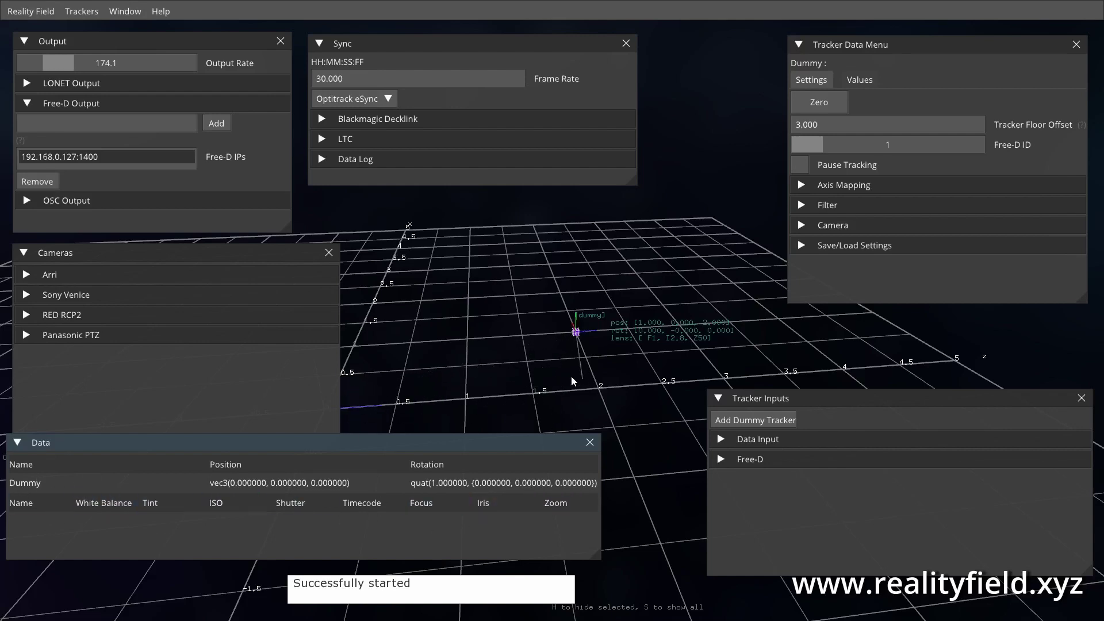
{"action": "left_click", "coordinate": [36, 481]}
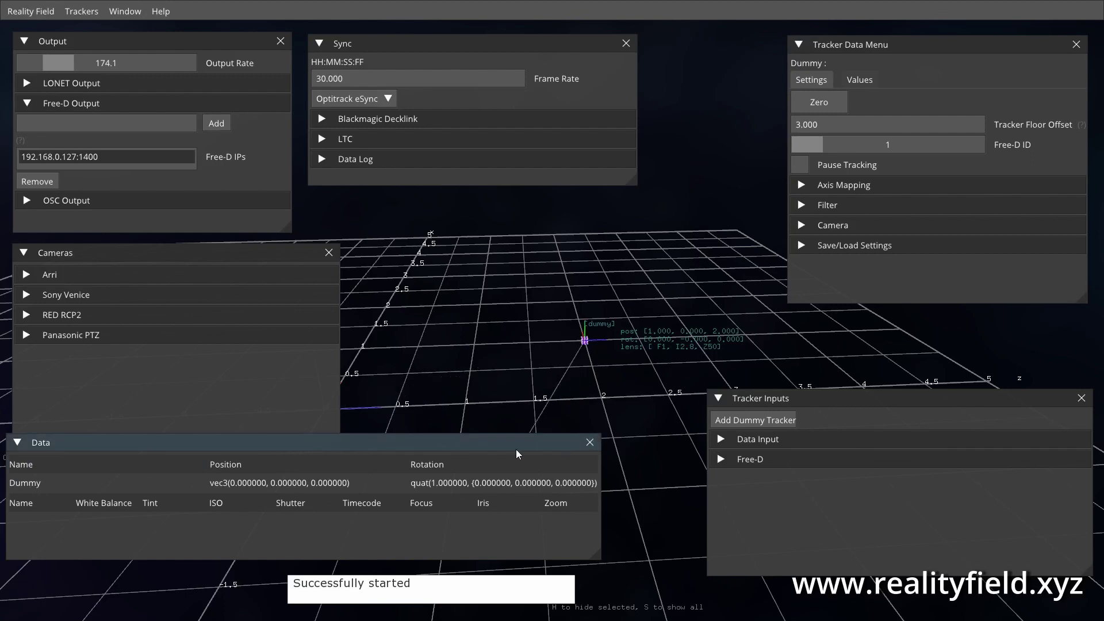
{"action": "left_click_drag", "start_coordinate": [516, 449], "coordinate": [523, 475]}
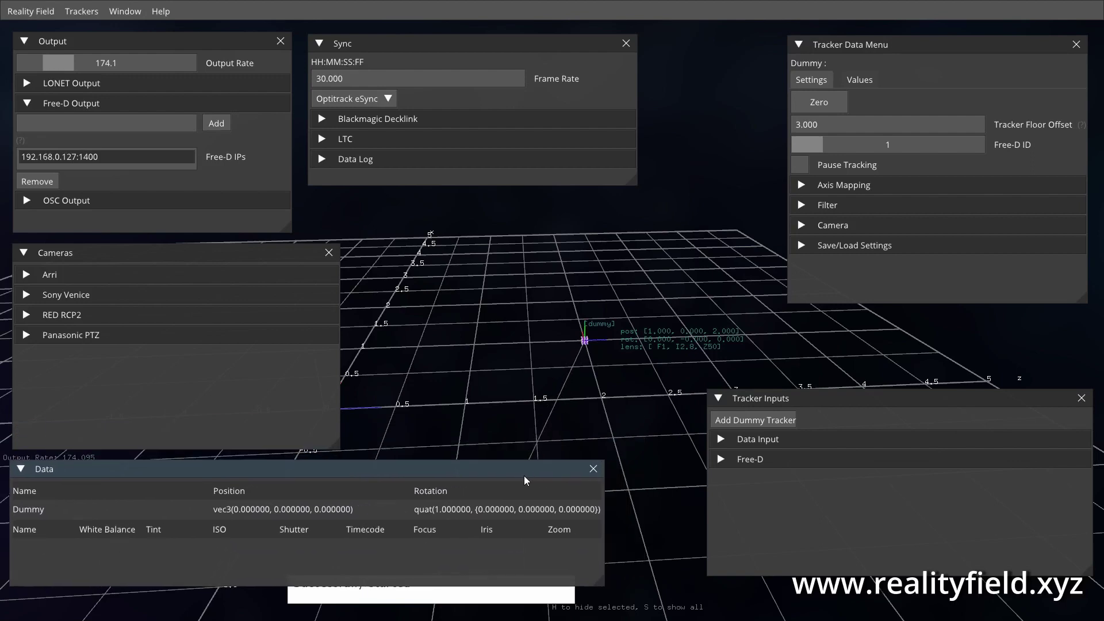
{"action": "left_click", "coordinate": [594, 469]}
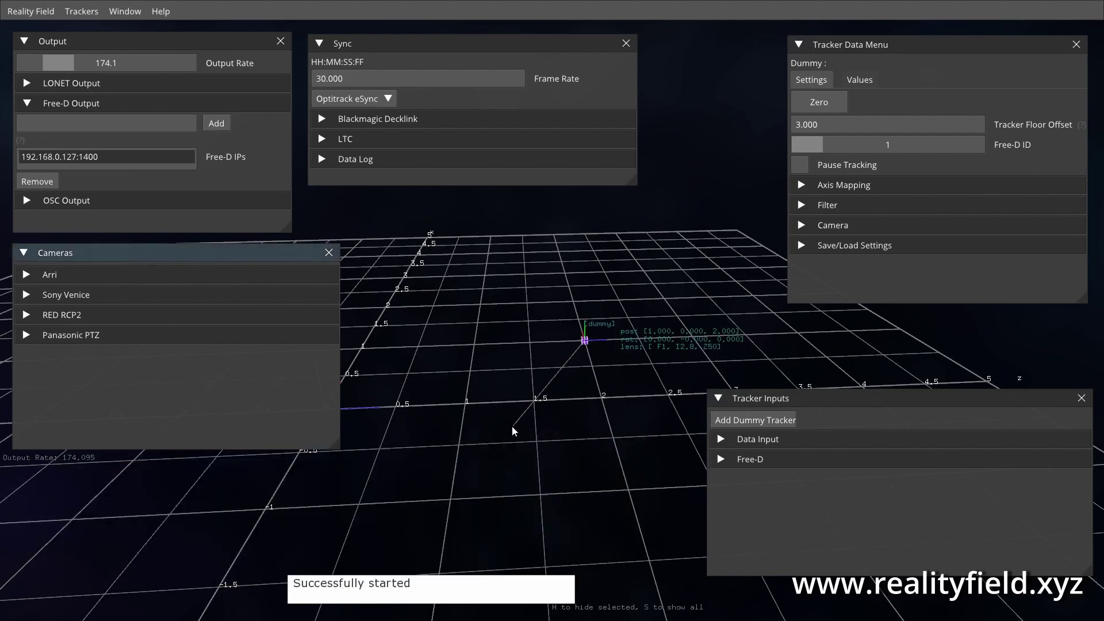
Check the Network Adapter and Pixera options and the command for zeroing all trackers of a type
{"action": "left_click", "coordinate": [40, 11]}
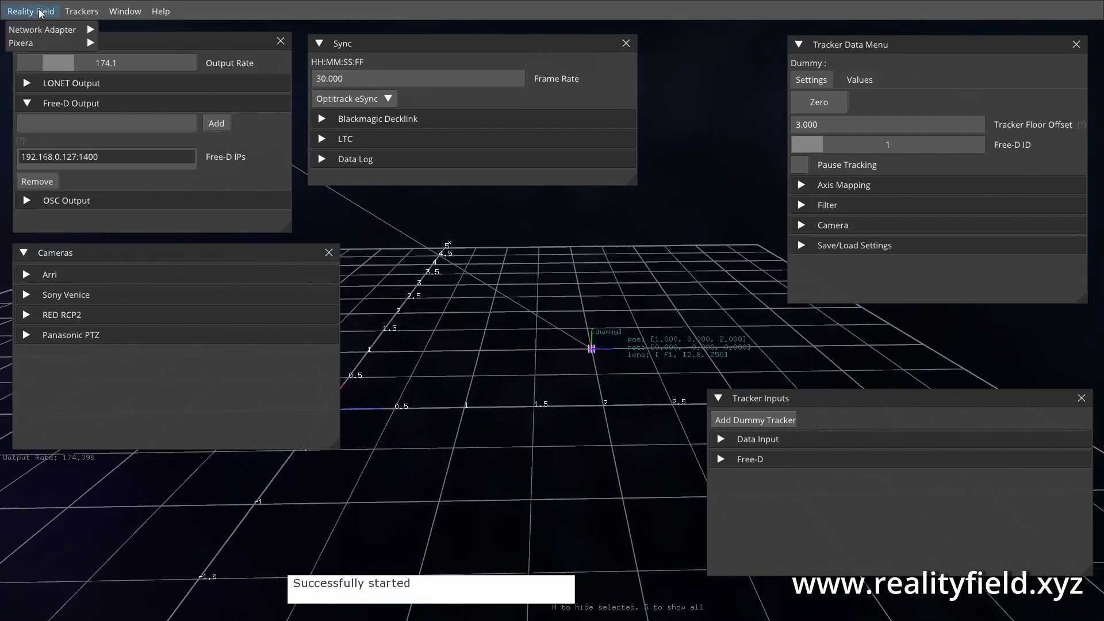
{"action": "left_click", "coordinate": [525, 420]}
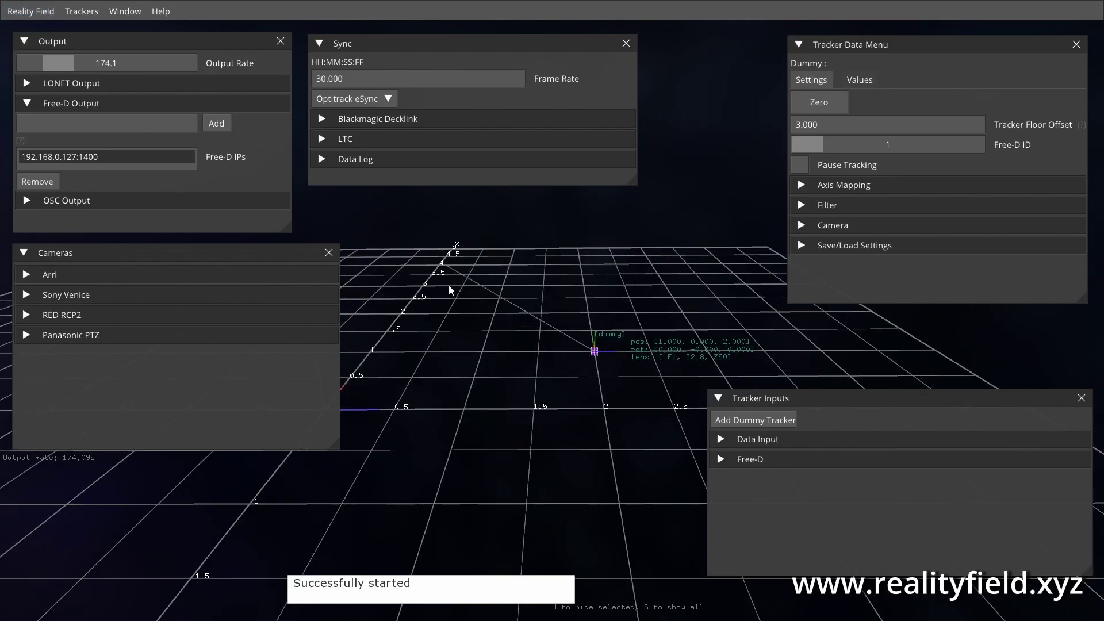
{"action": "left_click", "coordinate": [82, 12]}
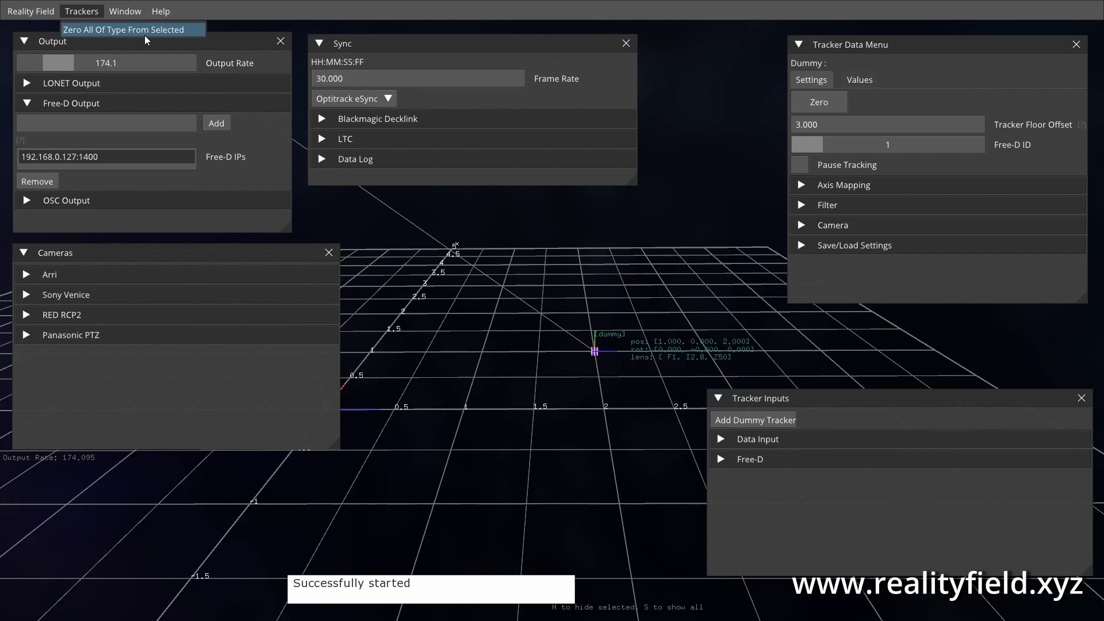
{"action": "left_click_drag", "start_coordinate": [481, 316], "coordinate": [500, 413]}
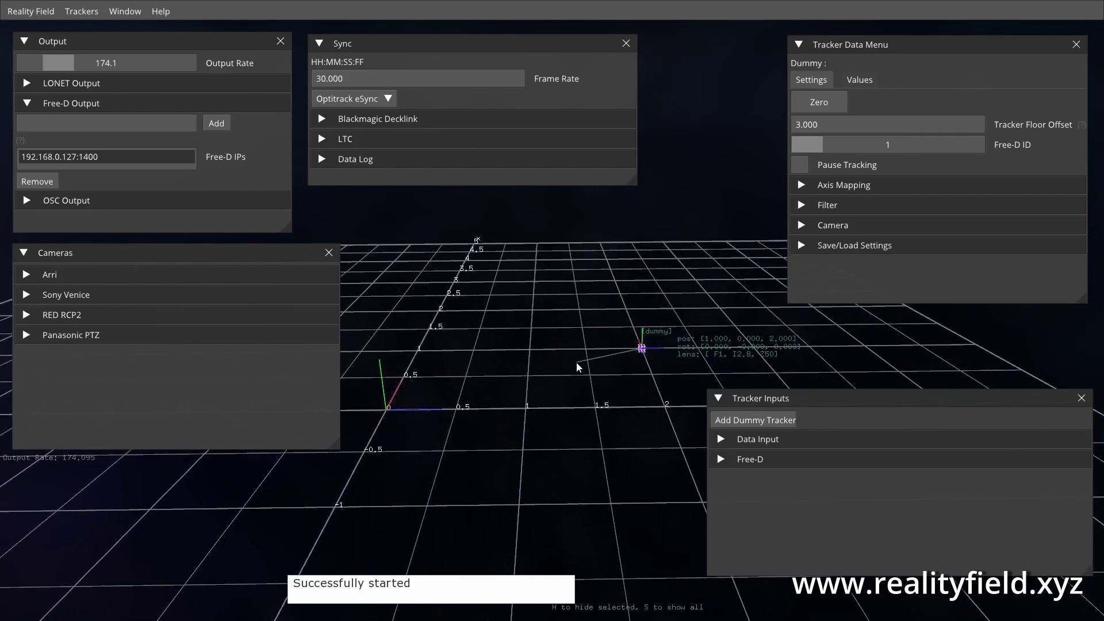
Zero the dummy tracker, including all trackers of its type from the selected one
{"action": "left_click", "coordinate": [823, 98]}
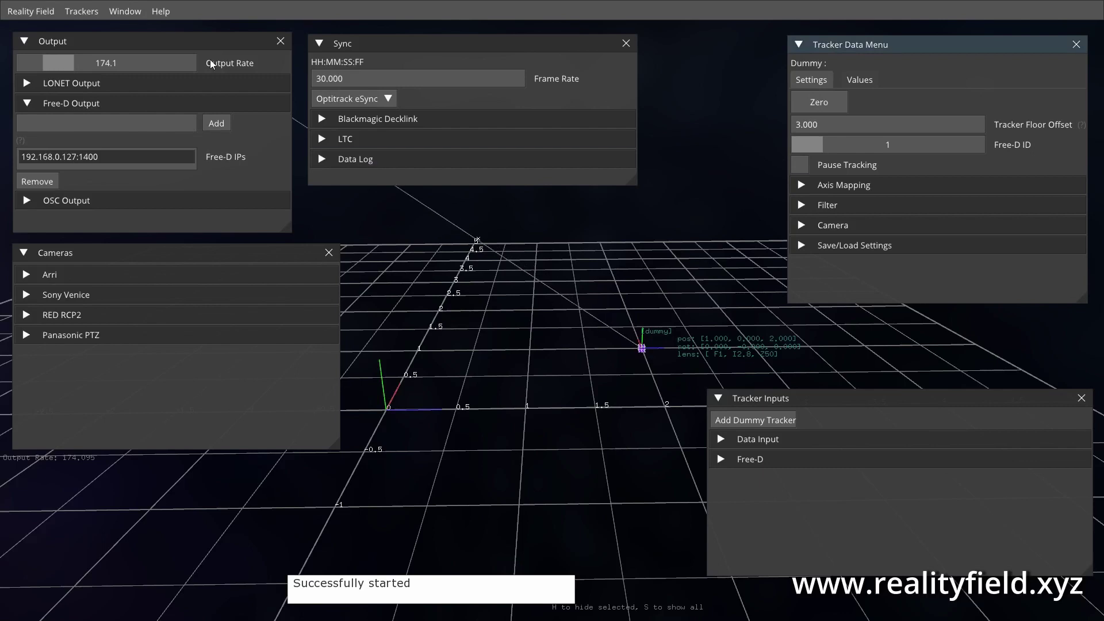
{"action": "left_click", "coordinate": [81, 11]}
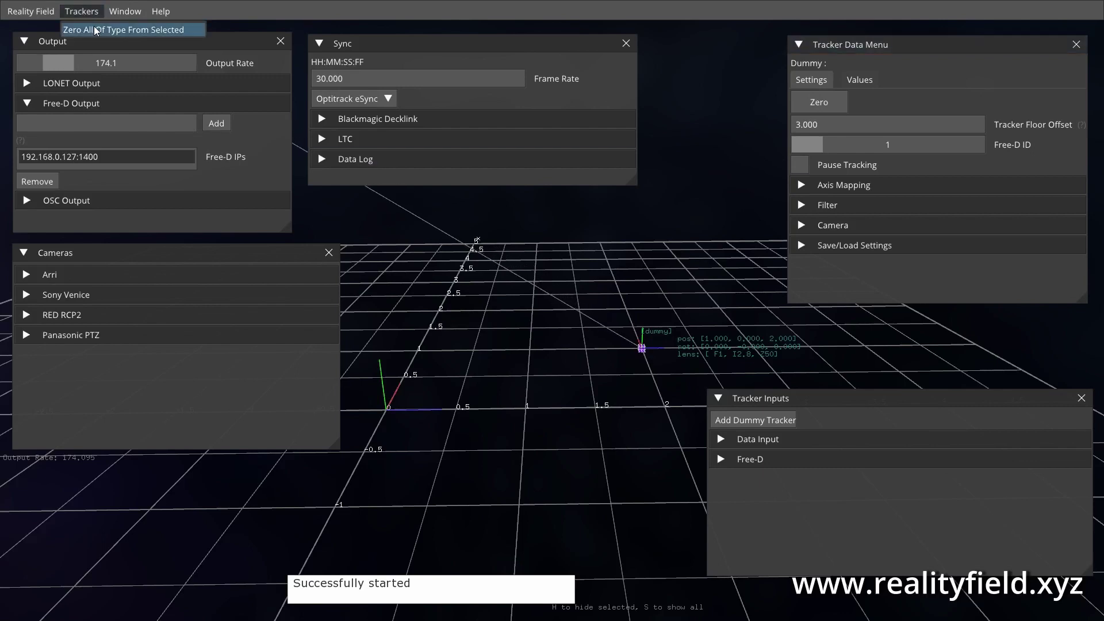
{"action": "left_click", "coordinate": [155, 31]}
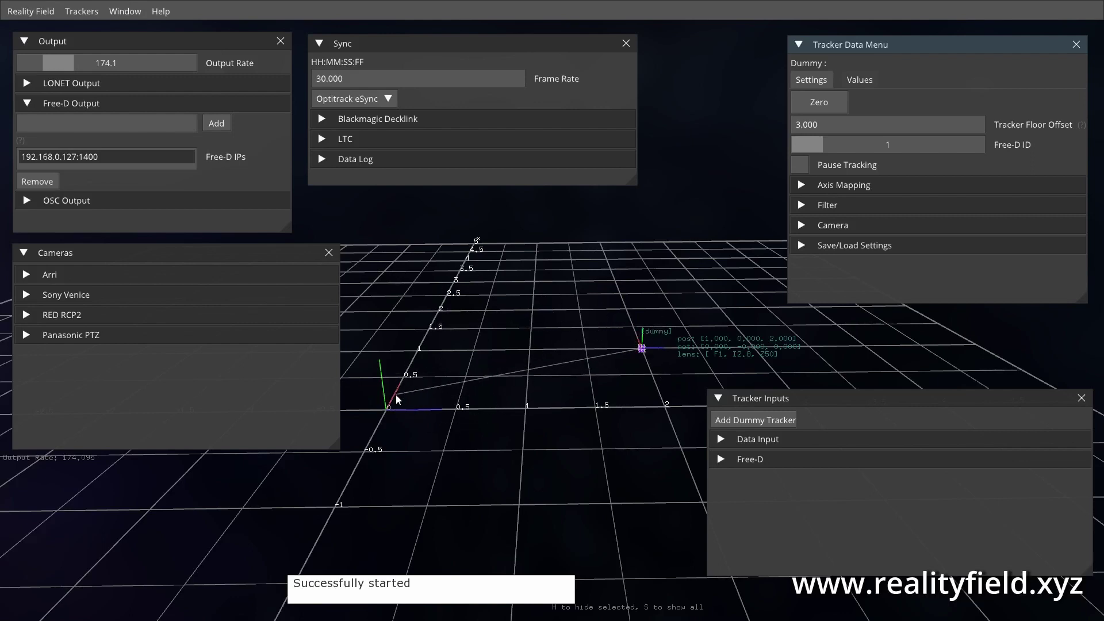
Collapse the Free-D output settings and check the available bug report and documentation options
{"action": "scroll", "coordinate": [495, 381], "scroll_direction": "down", "scroll_amount": 2}
{"action": "left_click_drag", "start_coordinate": [492, 336], "coordinate": [457, 398]}
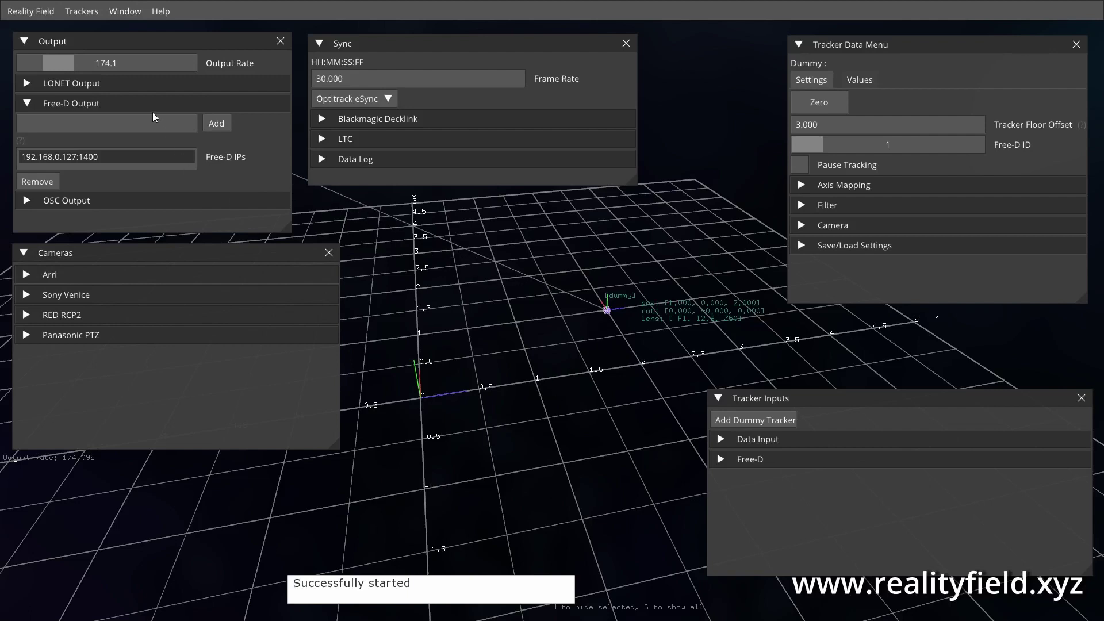
{"action": "left_click", "coordinate": [138, 103]}
{"action": "left_click", "coordinate": [89, 12]}
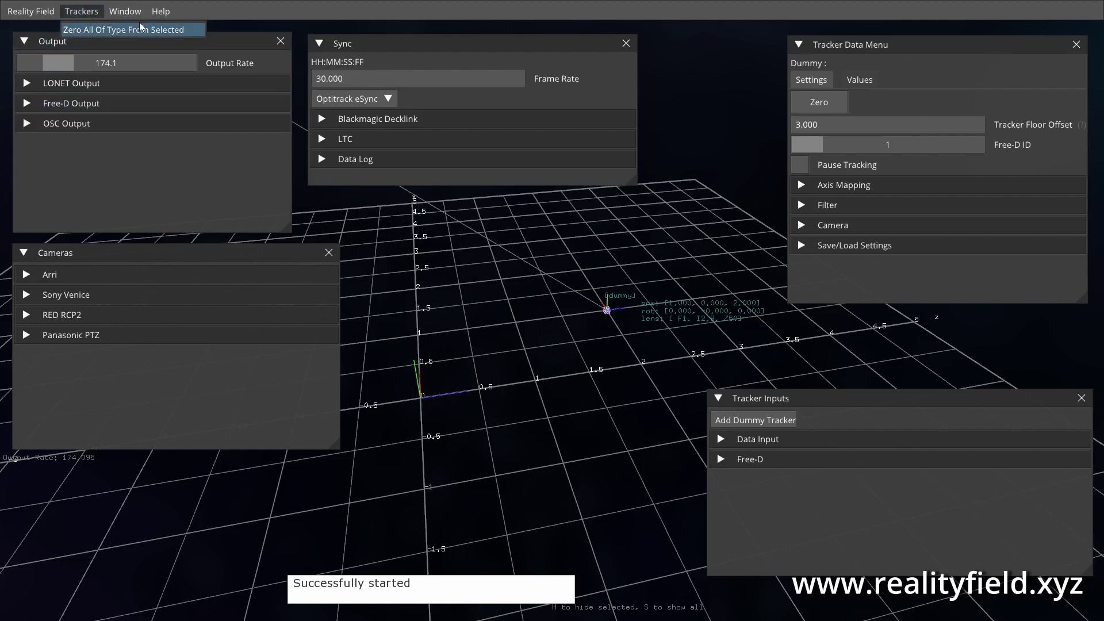
{"action": "mouse_move", "coordinate": [159, 14]}
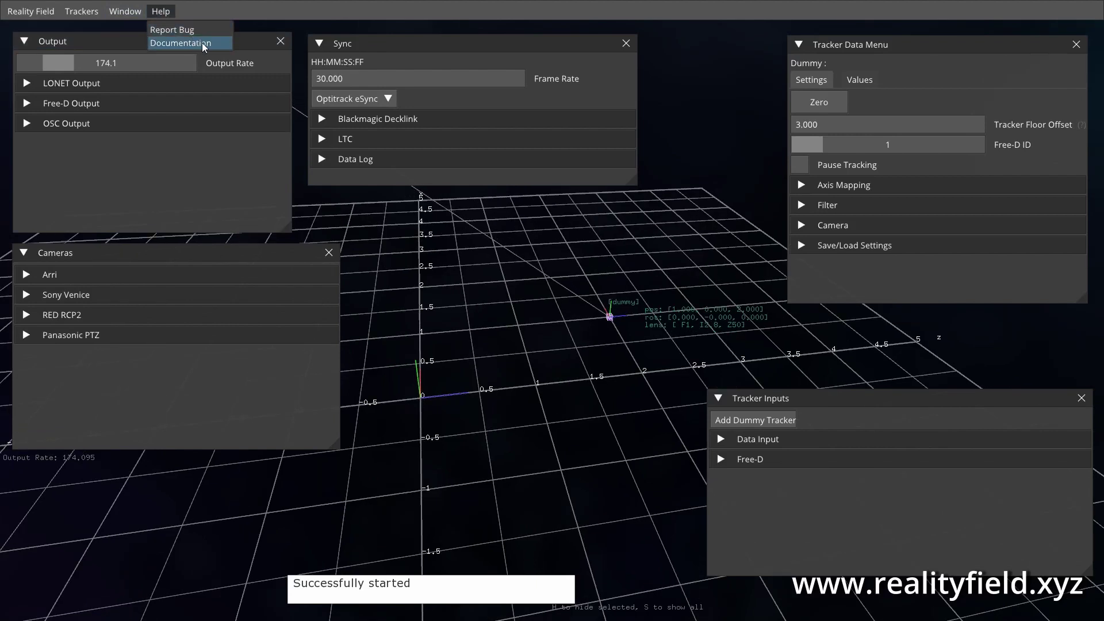
{"action": "left_click_drag", "start_coordinate": [672, 352], "coordinate": [619, 374]}
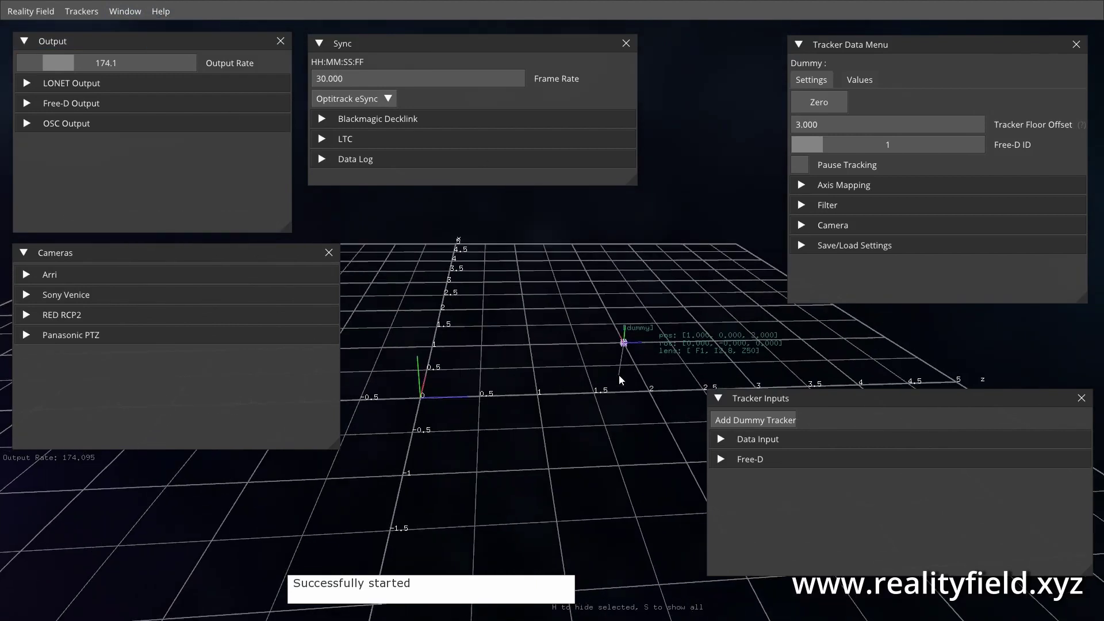